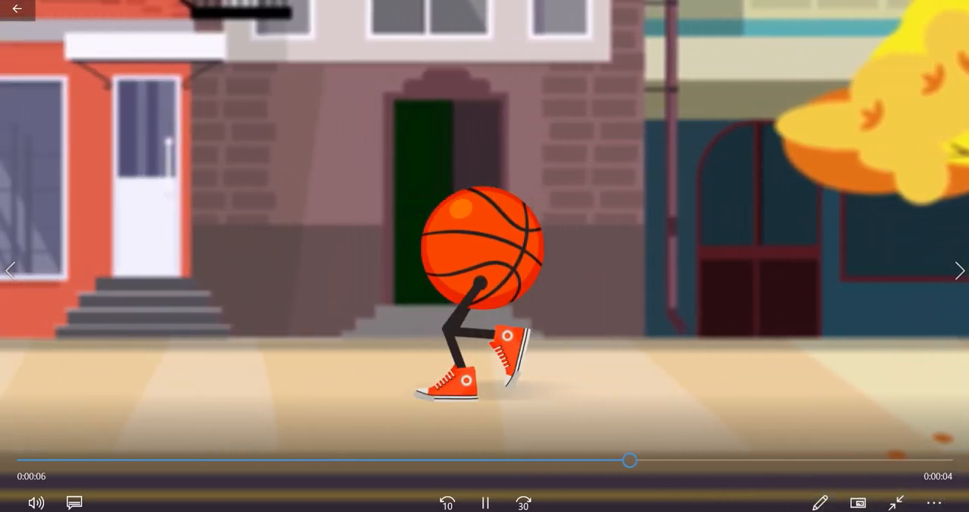
- Hide the shy rig layers in the enlarged timeline, with the C | ball, C | Foot 2 and C | Foot controllers selected
mouse_move(878, 10)
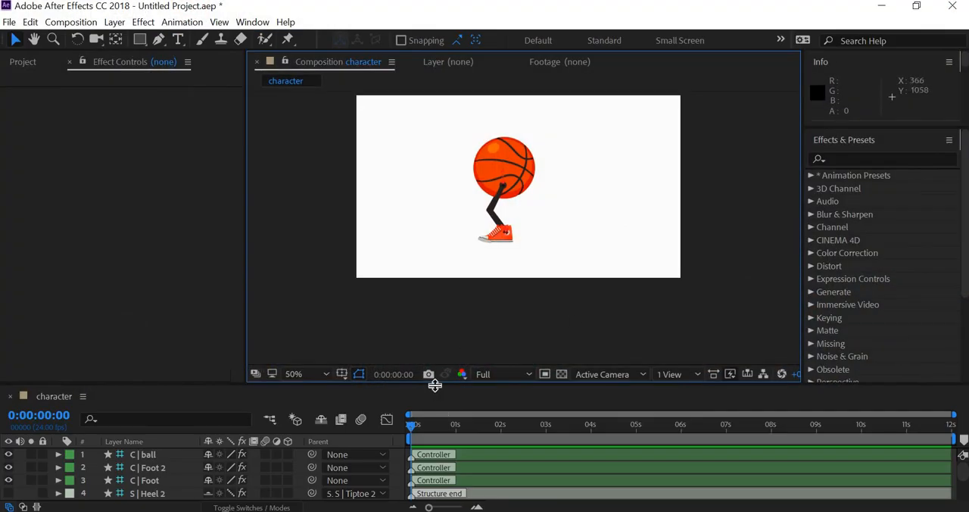
left_click_drag(435, 385, 449, 262)
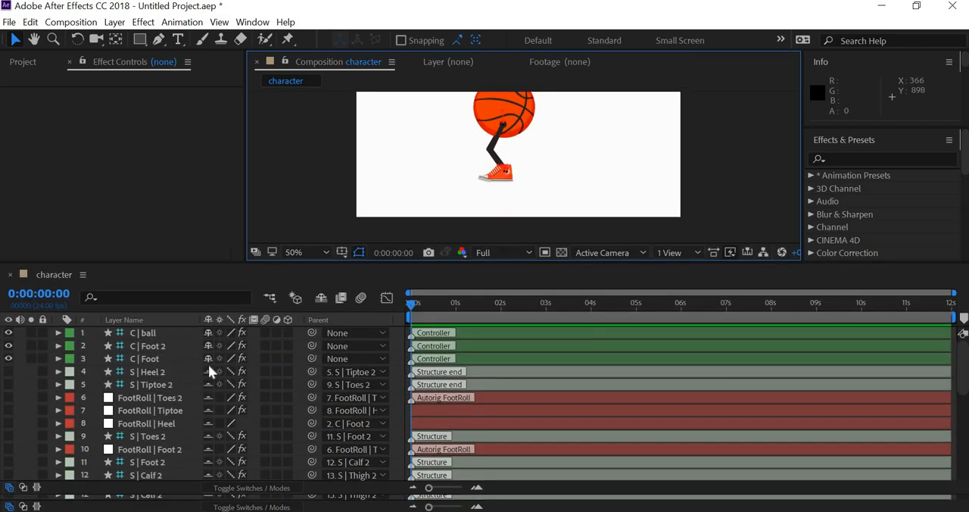
left_click(164, 333)
left_click(158, 361, "shift")
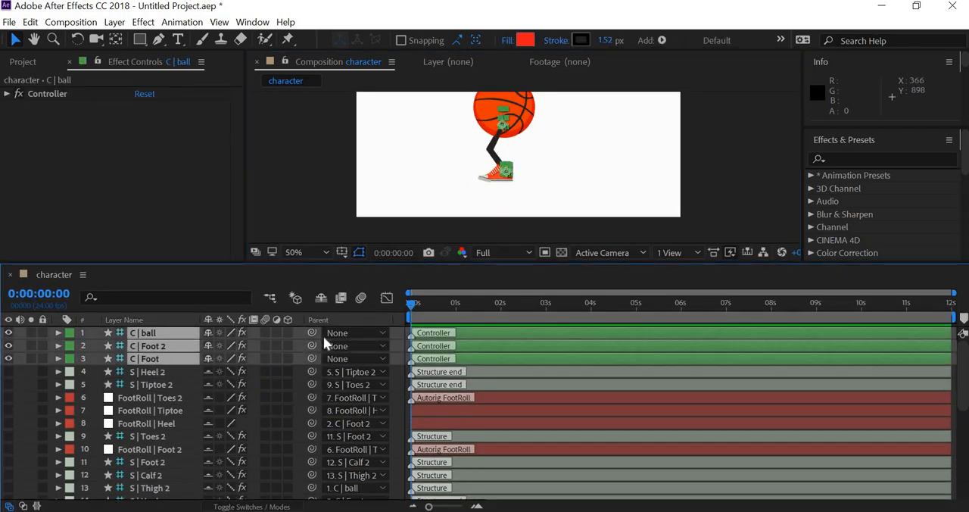
left_click(321, 299)
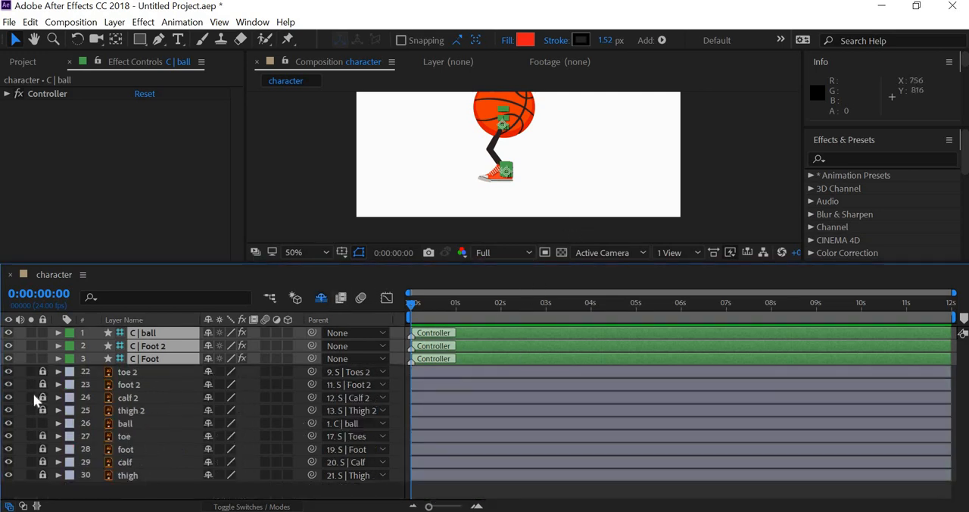
- Unlock the artwork layers from toe 2 down to thigh and check their opacity
left_click(43, 372)
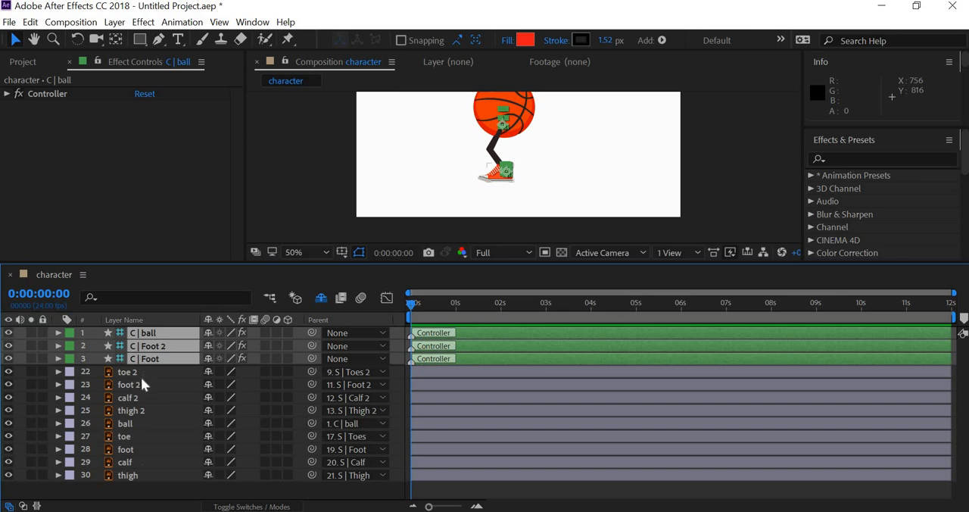
left_click(141, 374)
left_click(139, 477, "shift")
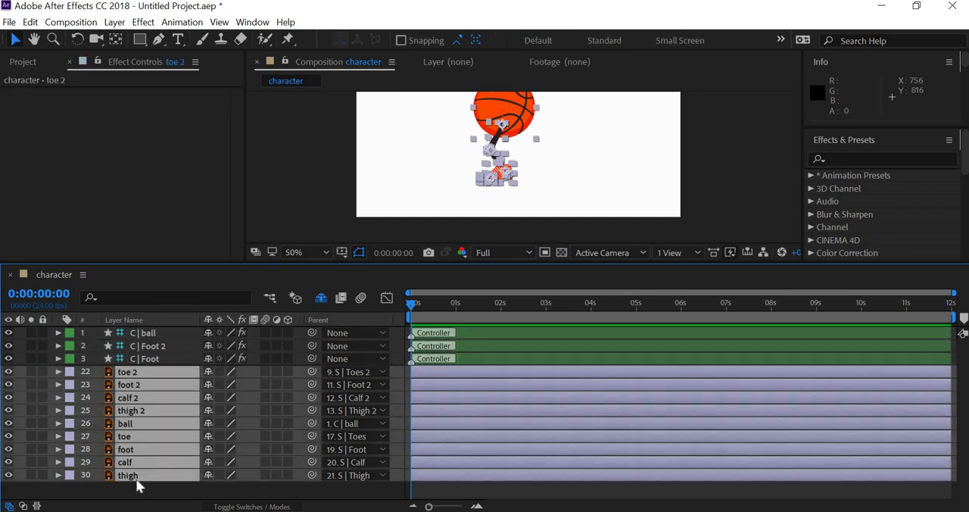
key("t")
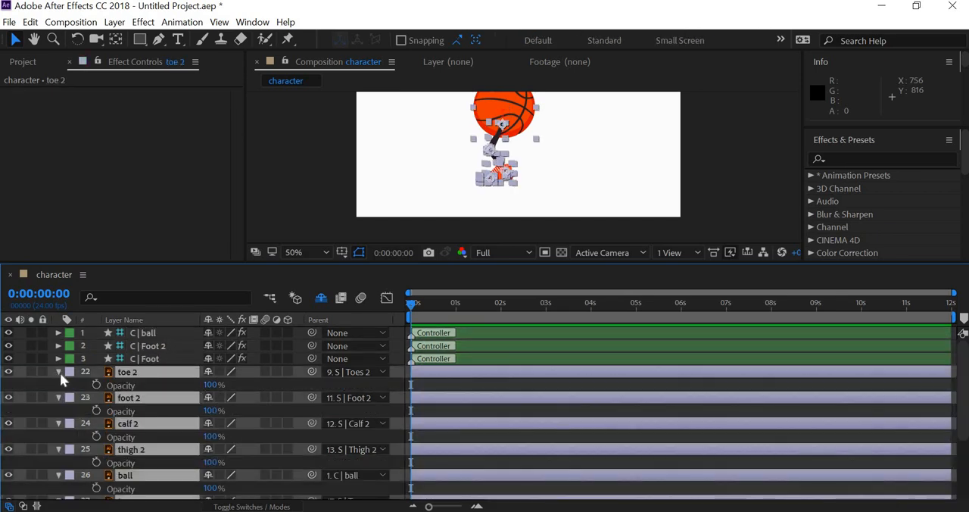
key("t")
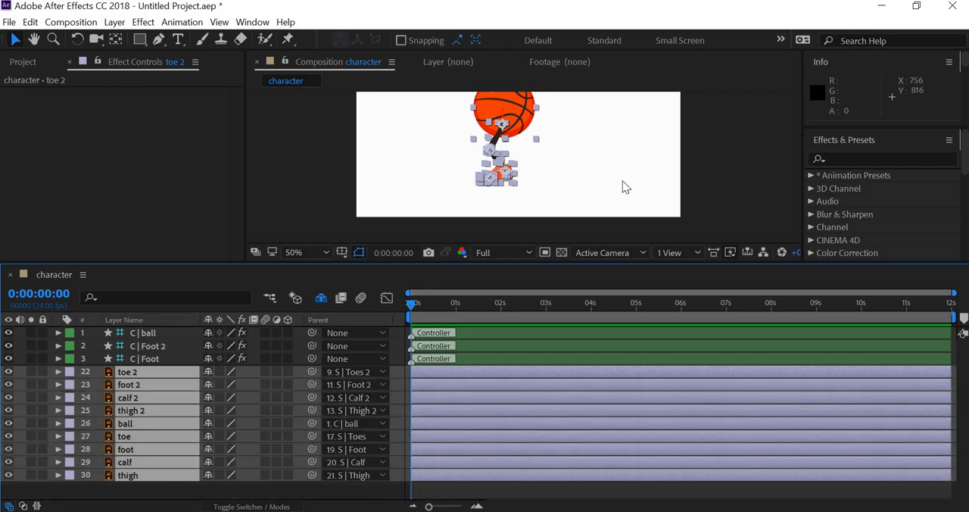
left_click(622, 180)
scroll(552, 199, "up", 2)
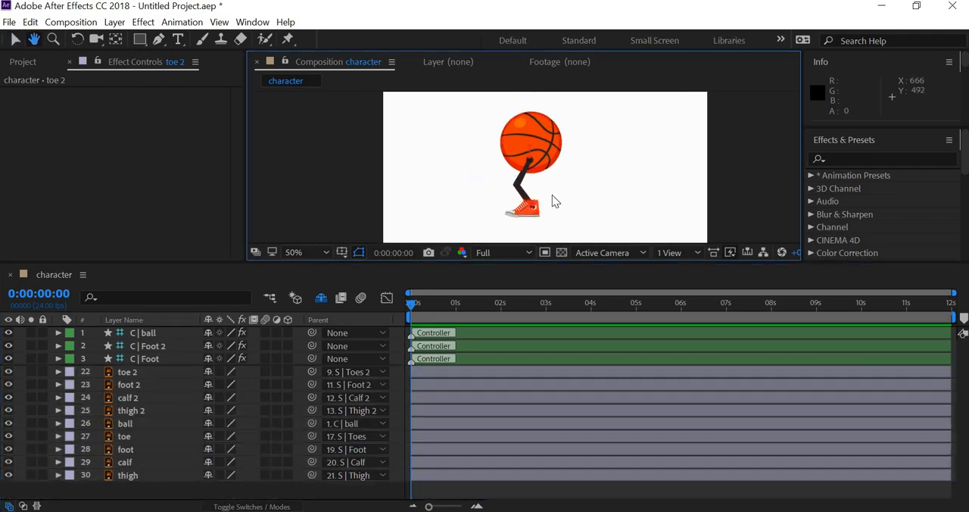
- Select the C | ball, C | Foot 2 and C | Foot controllers and bring up Duik Bassel.2's Walk cycle automation settings
left_click(154, 355)
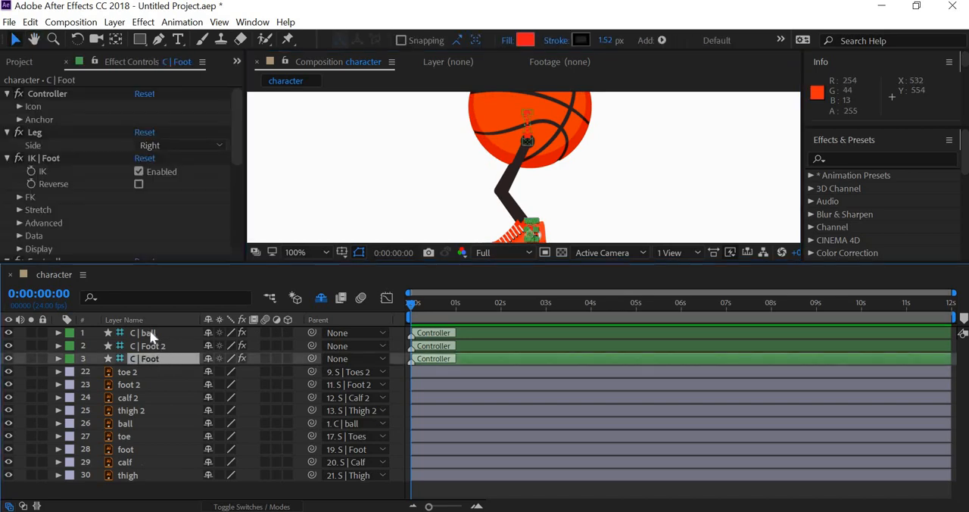
left_click(151, 337, "shift")
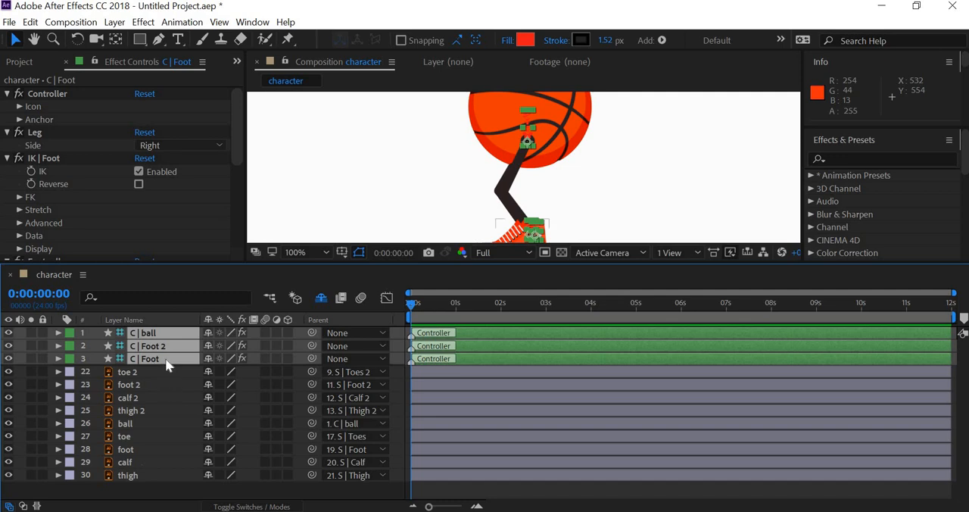
left_click(129, 397)
left_click(154, 360)
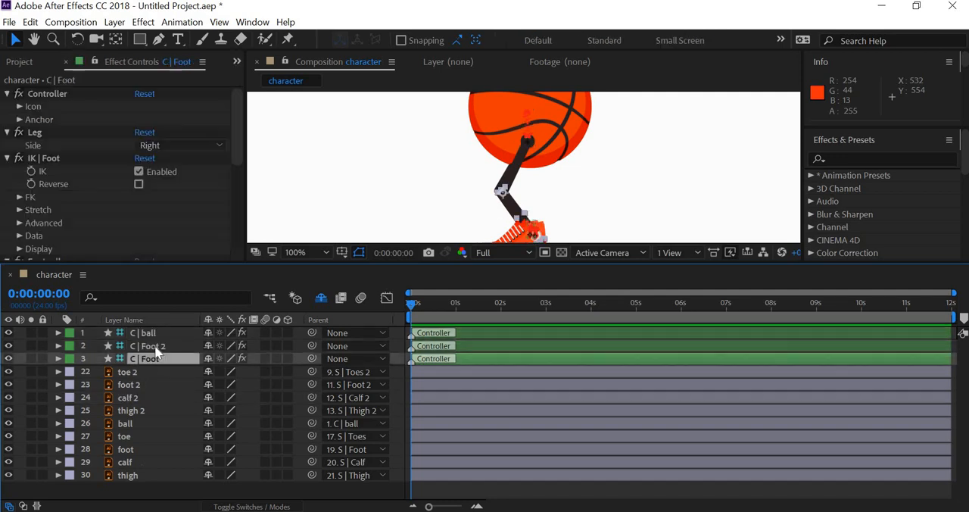
left_click(154, 346, "shift")
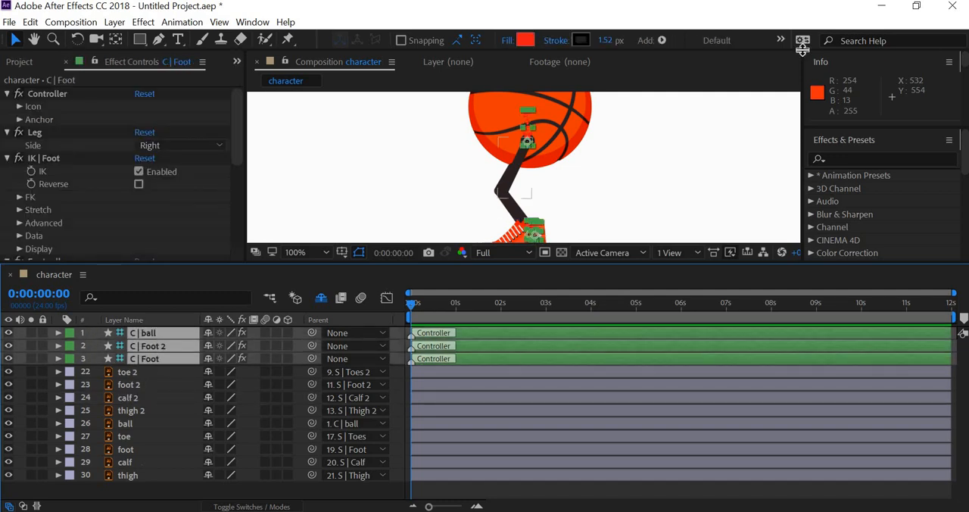
left_click(252, 22)
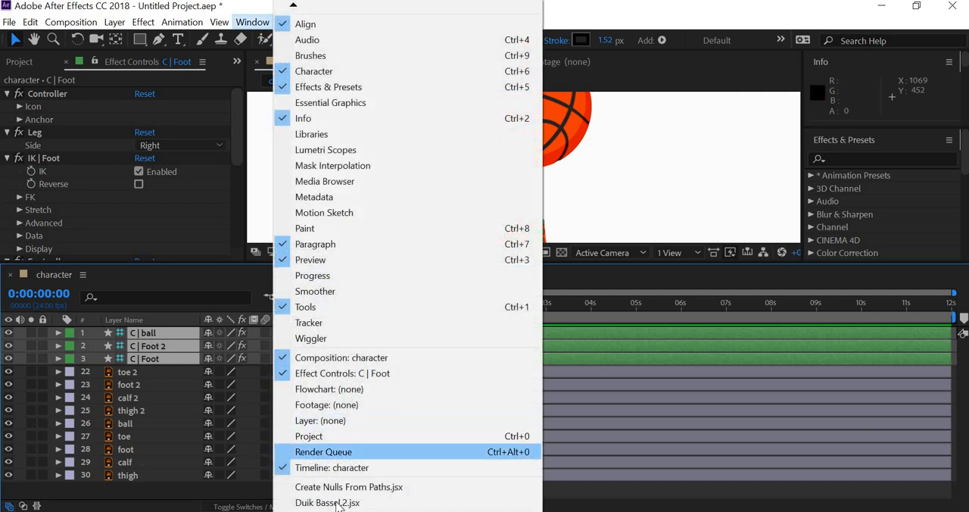
left_click(356, 502)
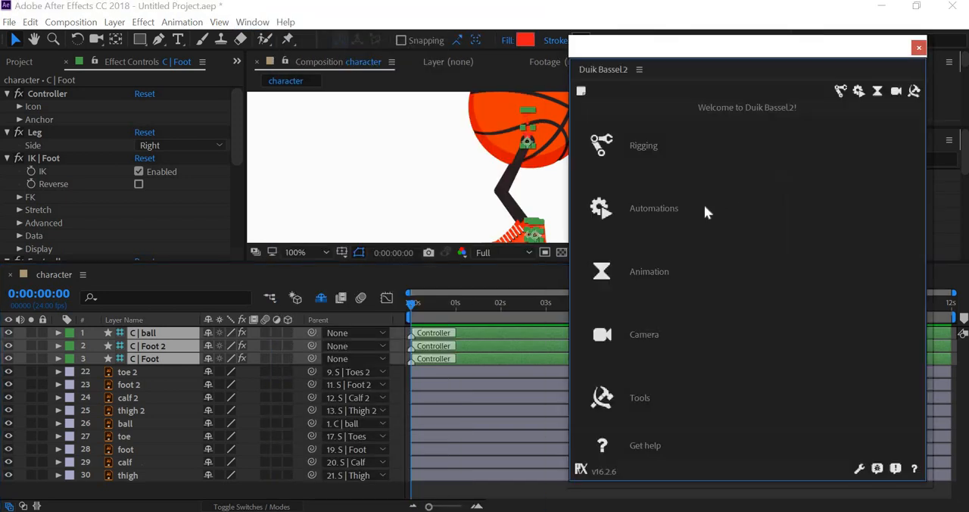
left_click(656, 212)
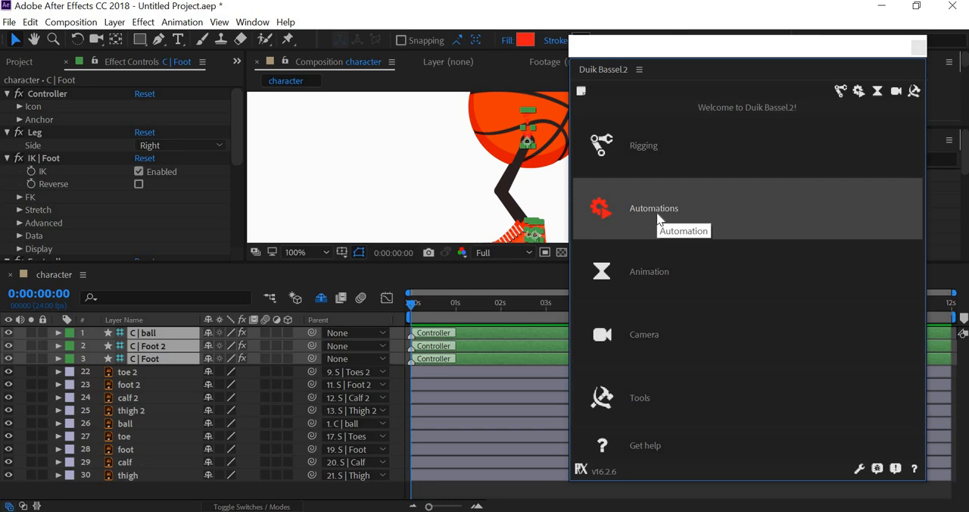
left_click(728, 294)
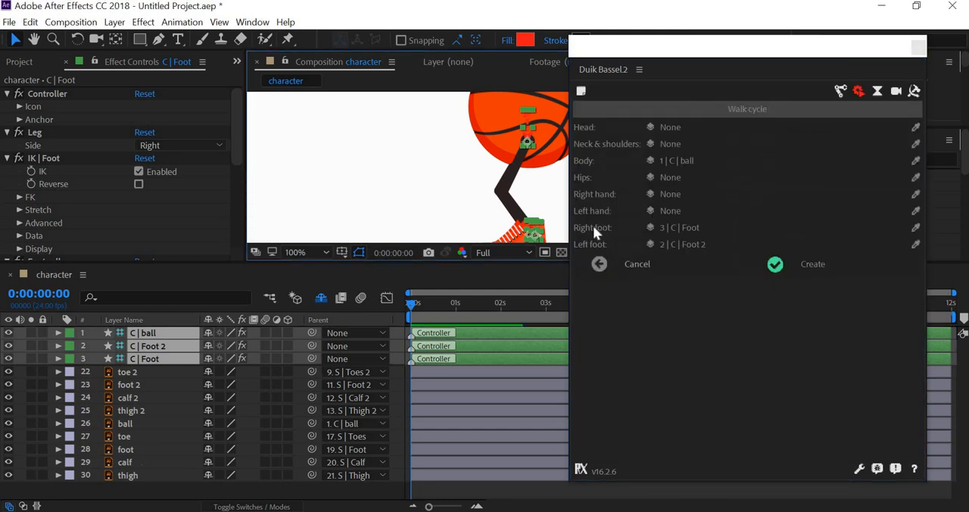
- Create the walk cycle with C | ball as body, C | Foot as right foot and C | Foot 2 as left foot
left_click(695, 228)
left_click(698, 246)
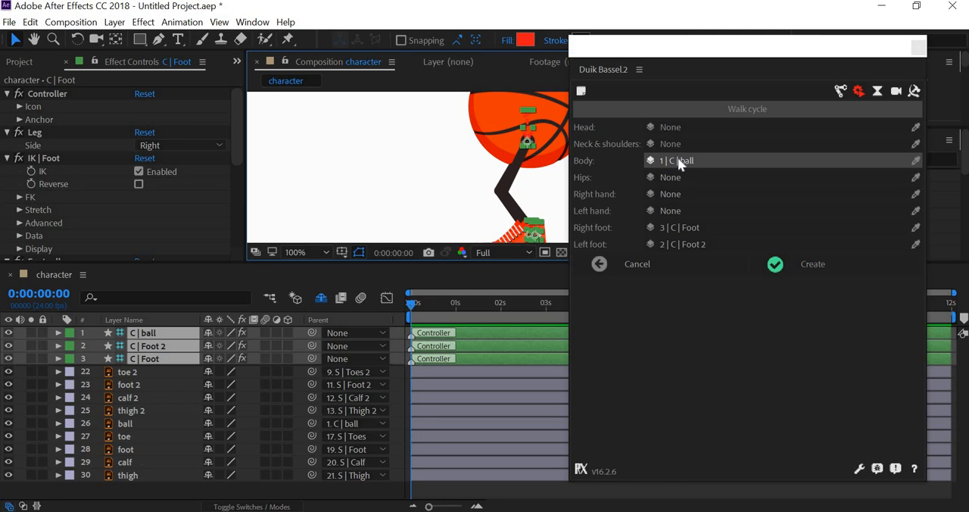
left_click(817, 268)
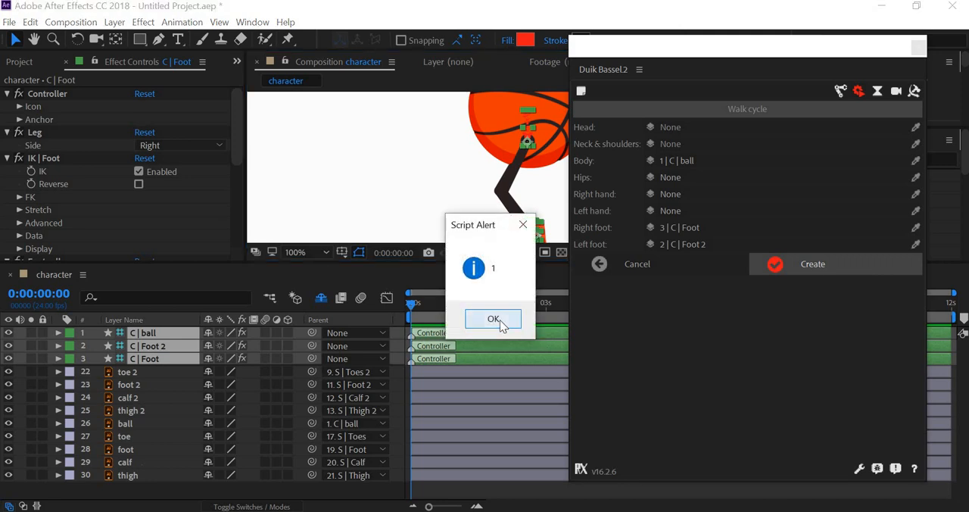
left_click(493, 318)
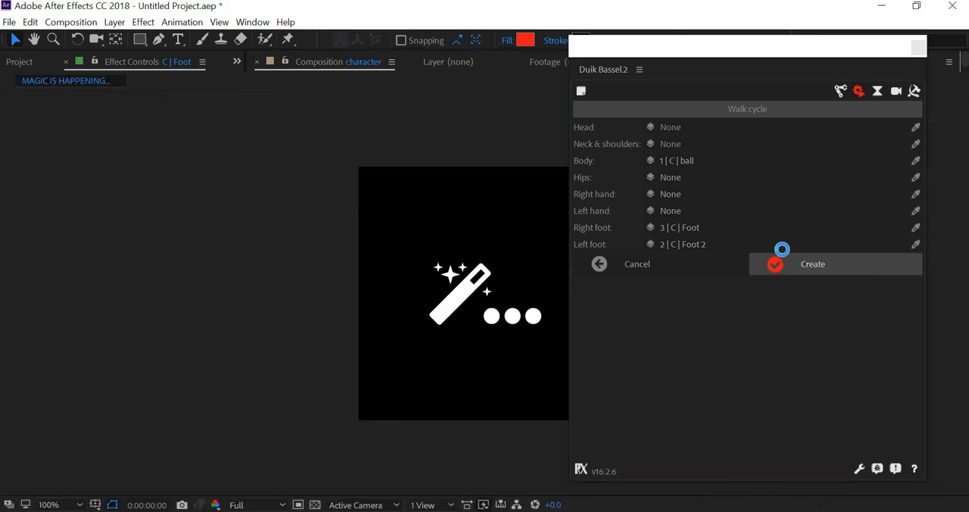
left_click(917, 49)
- Play the composition from the start to preview the generated walk cycle, and stop playback
scroll(635, 190, "down", 2)
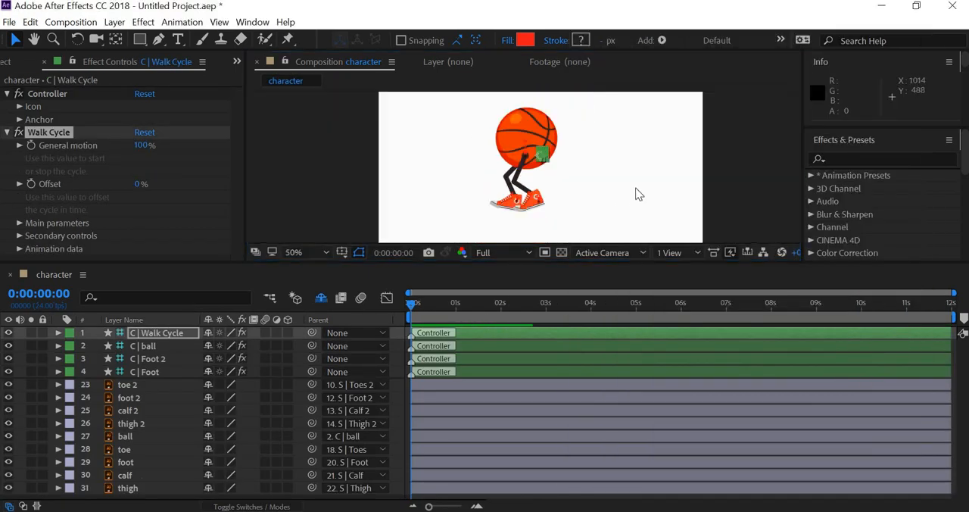
scroll(635, 189, "up", 1)
key("space")
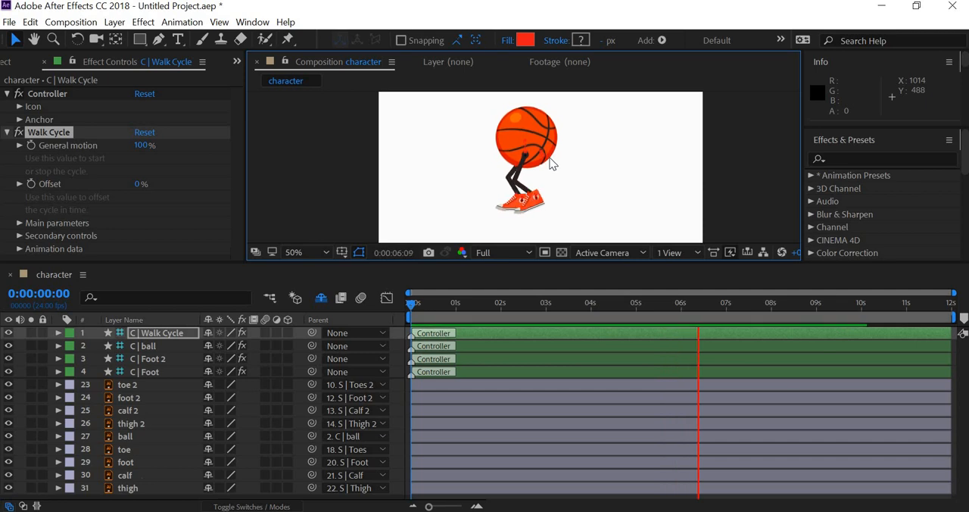
key("space")
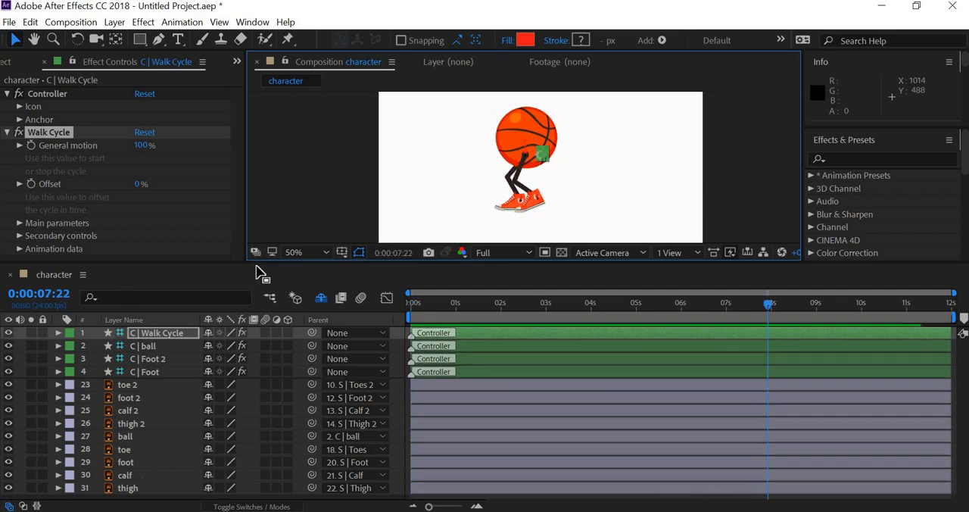
- Enlarge the composition view and move the C | Walk Cycle controller clear of the basketball, to an X position of 408
left_click_drag(257, 262, 258, 394)
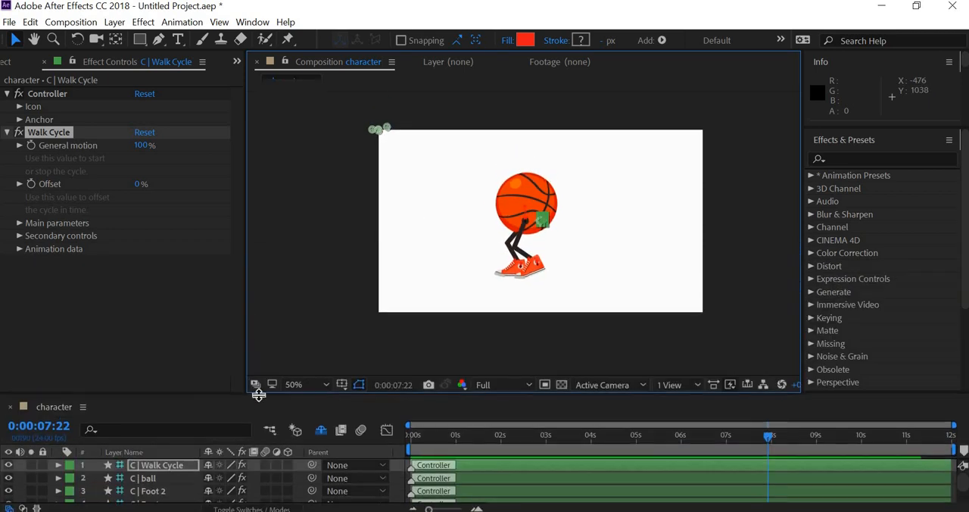
left_click(172, 384)
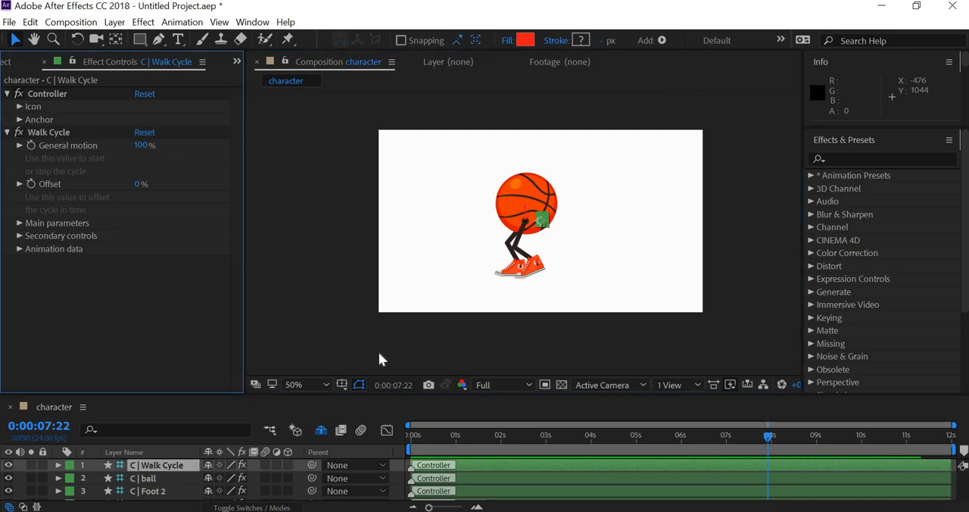
left_click(380, 354)
left_click(157, 465)
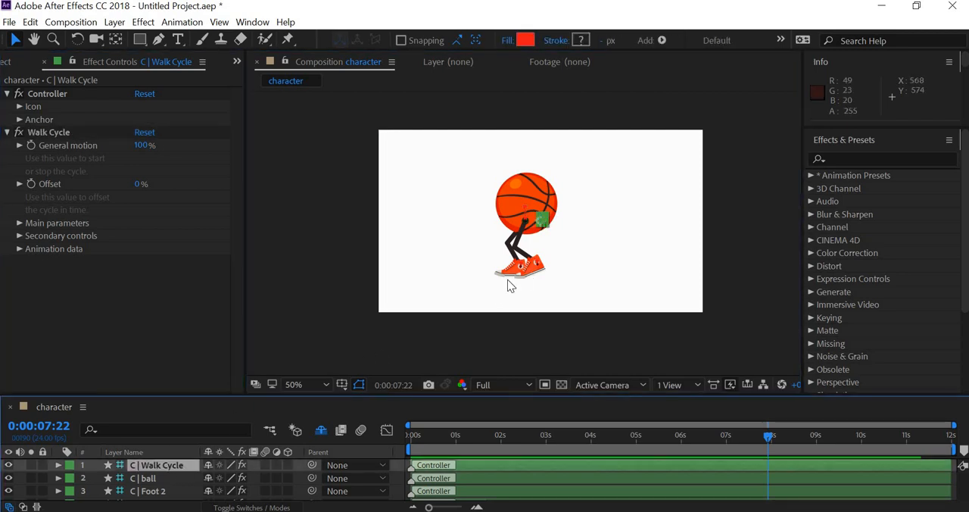
key("p")
left_click_drag(212, 482, 36, 485)
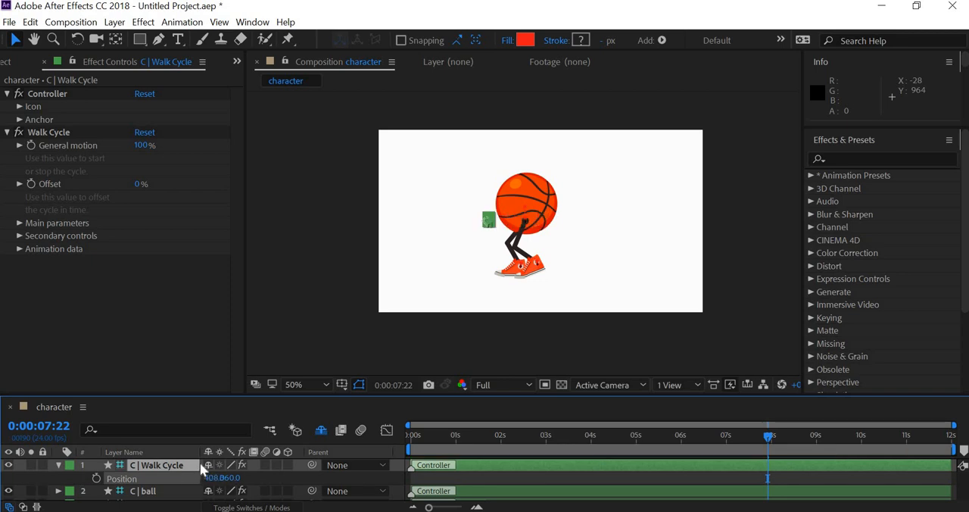
left_click(477, 237)
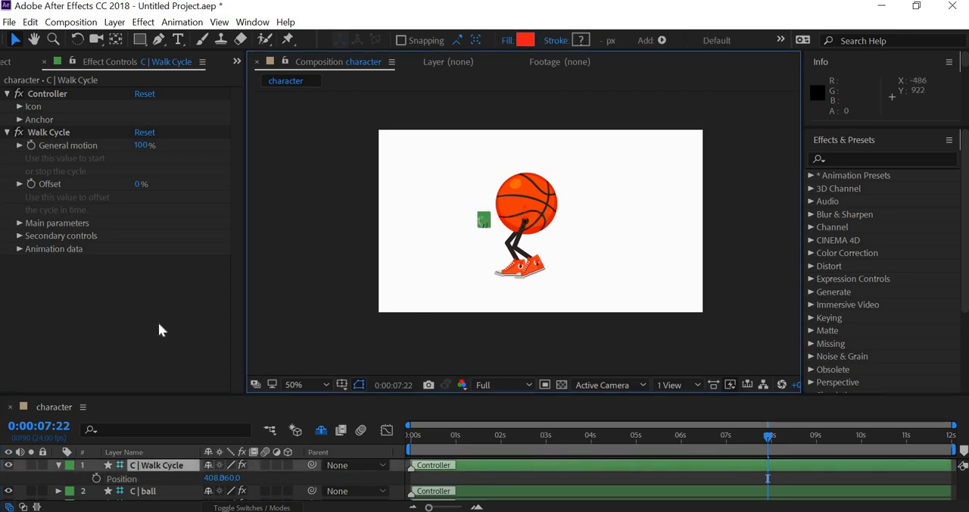
left_click(58, 465)
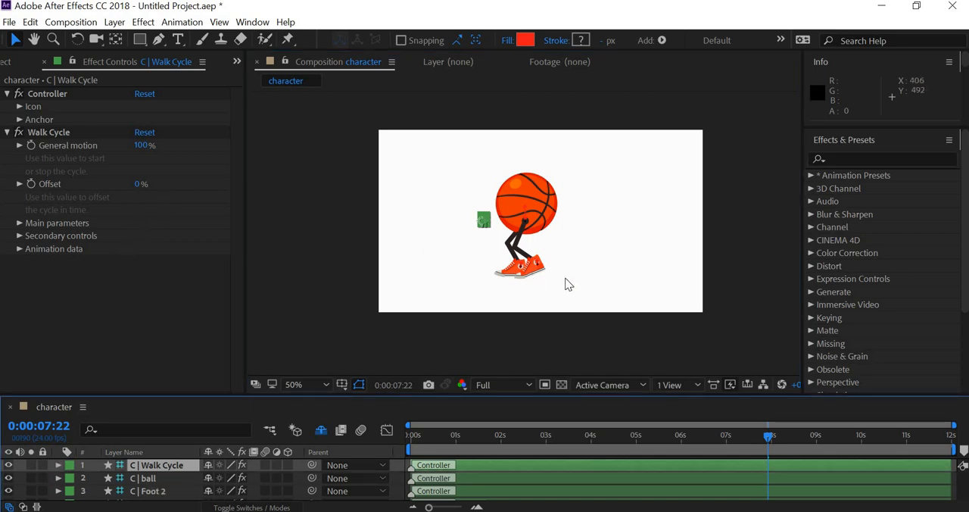
- Set the Walk Cycle effect's General motion to 150%
left_click(401, 436)
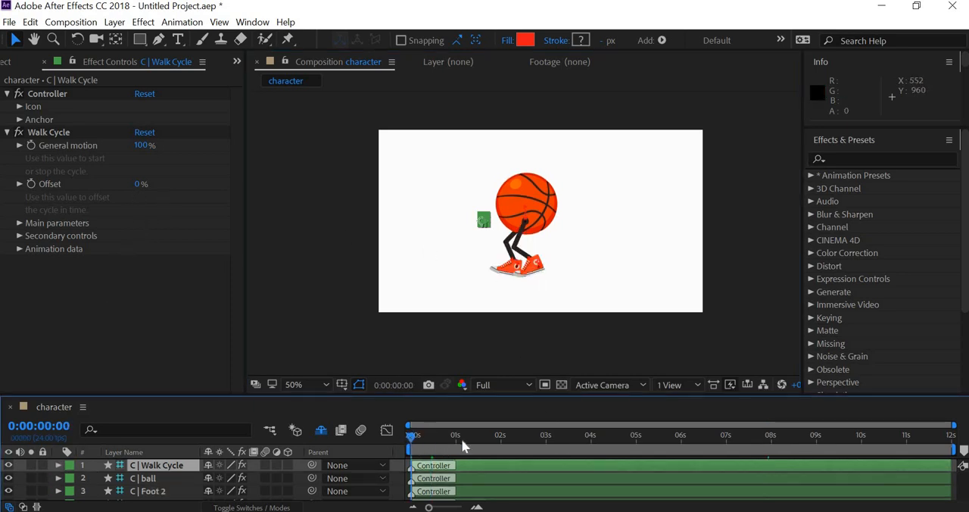
left_click(459, 436)
left_click_drag(145, 146, 184, 149)
left_click(144, 145)
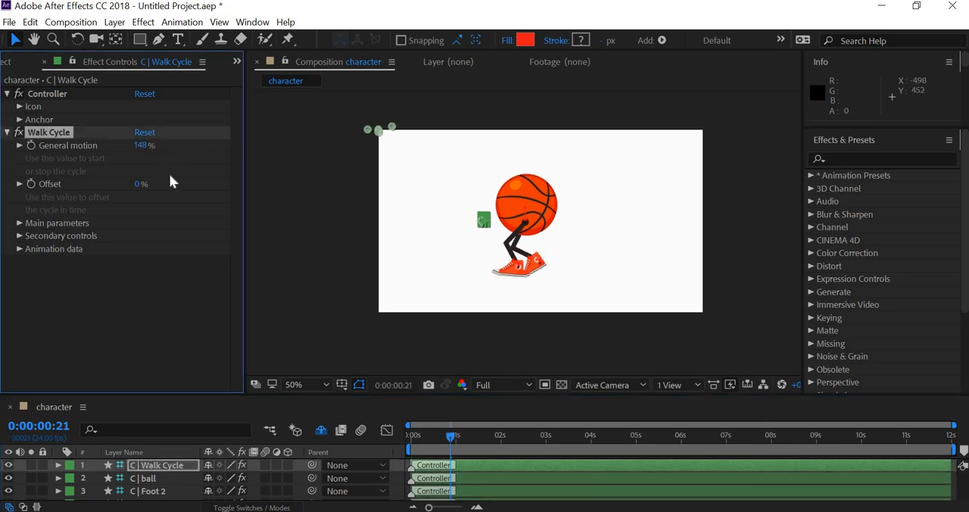
type("150")
key("Return")
- Shorten the work area to end at about 3 seconds and preview the walk cycle from the first frame
left_click_drag(950, 452, 549, 478)
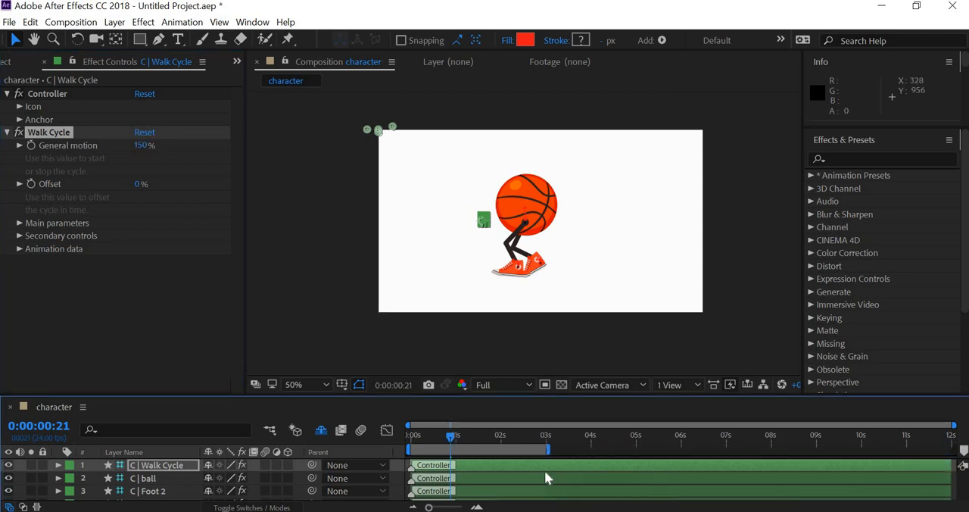
left_click_drag(448, 438, 391, 437)
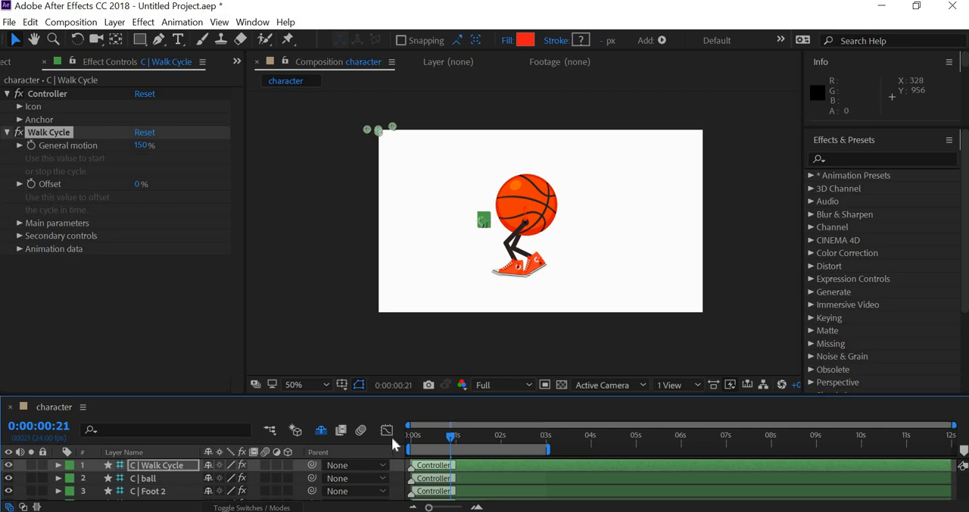
left_click(604, 304)
key("space")
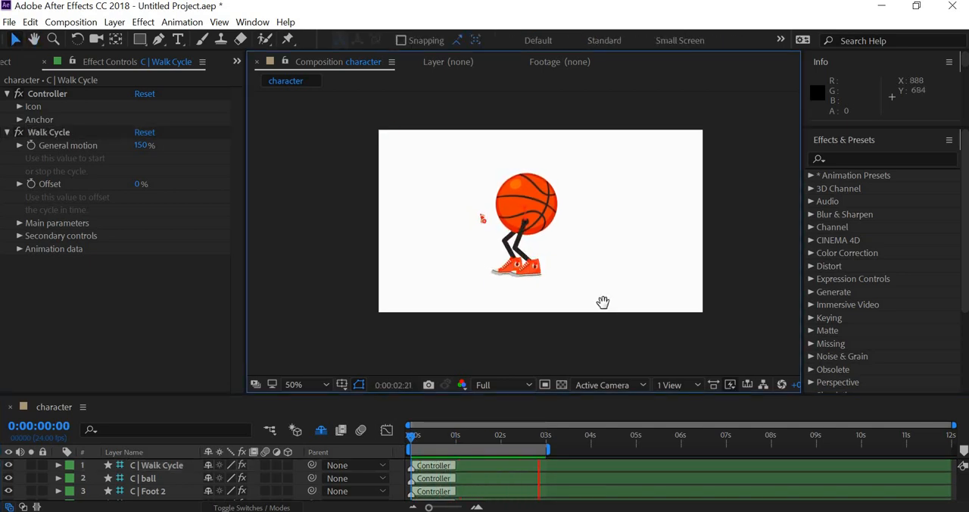
scroll(536, 314, "up", 2)
scroll(536, 314, "down", 2)
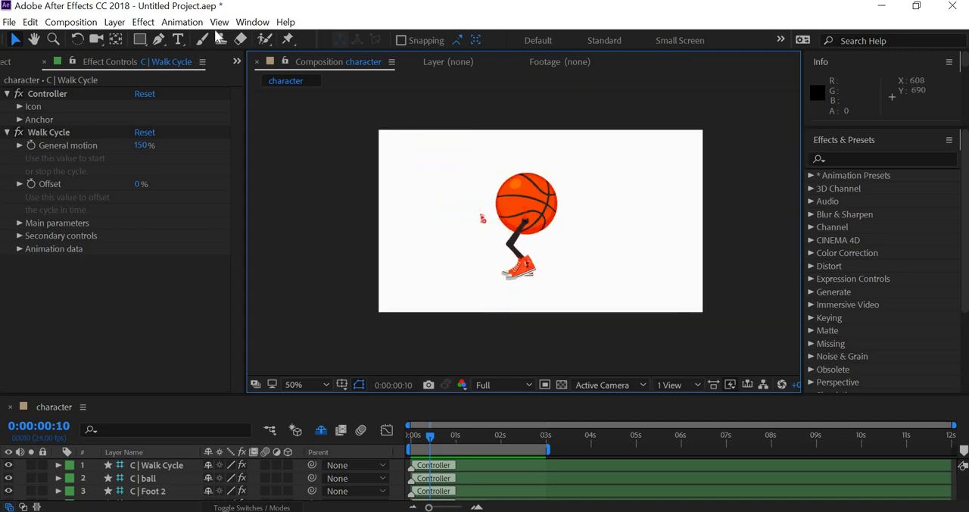
- Show the rulers and place a horizontal guide at the shoe soles to mark the ground line
left_click(250, 22)
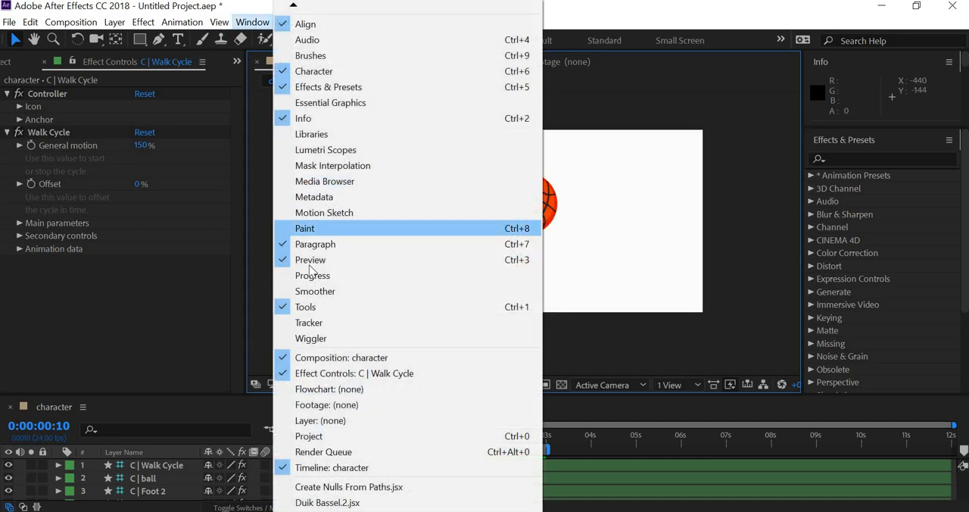
mouse_move(219, 22)
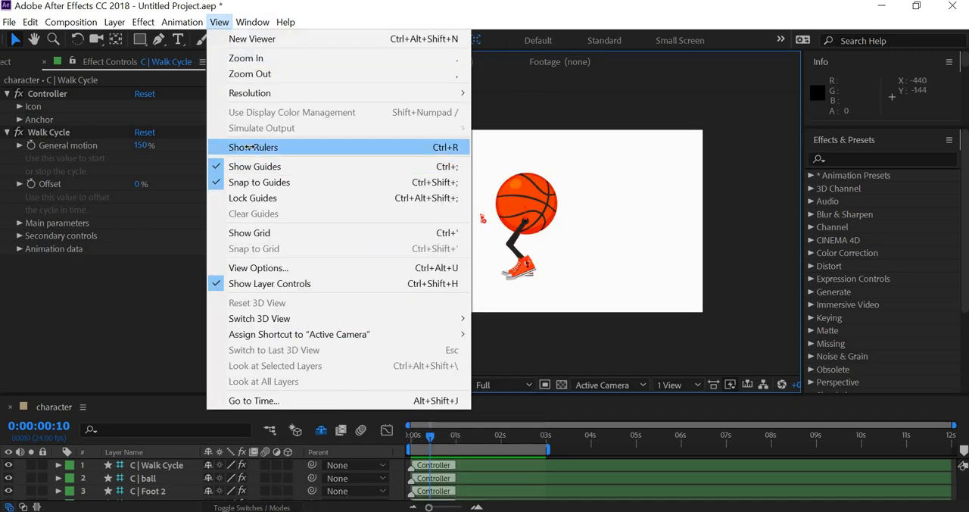
left_click(253, 147)
left_click_drag(459, 97, 448, 282)
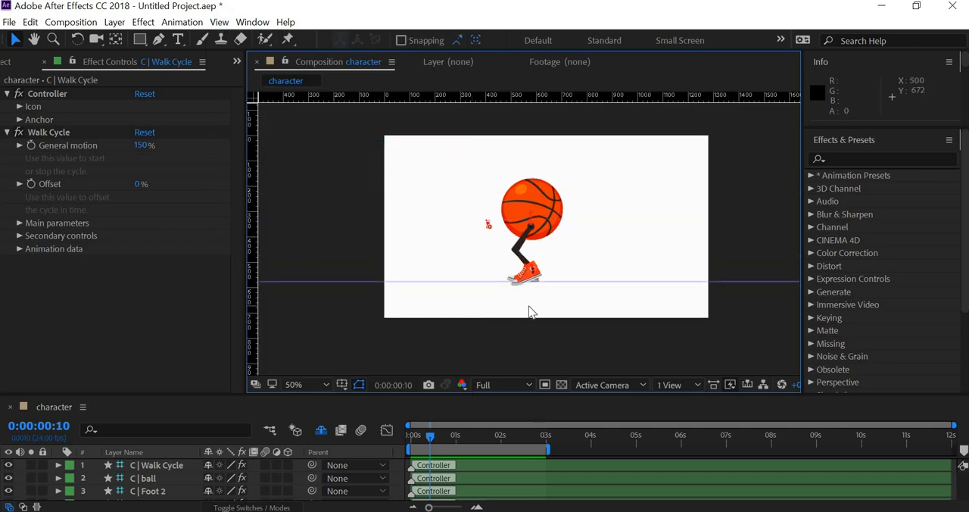
- Move to frame 8 and check the feet up close against the ground guide
scroll(530, 311, "up", 2)
scroll(530, 334, "down", 2)
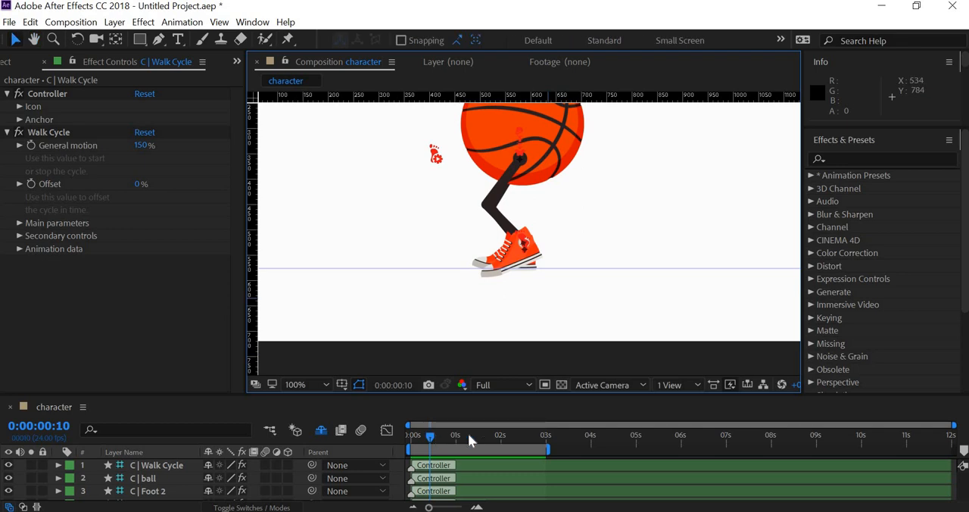
left_click_drag(468, 433, 425, 425)
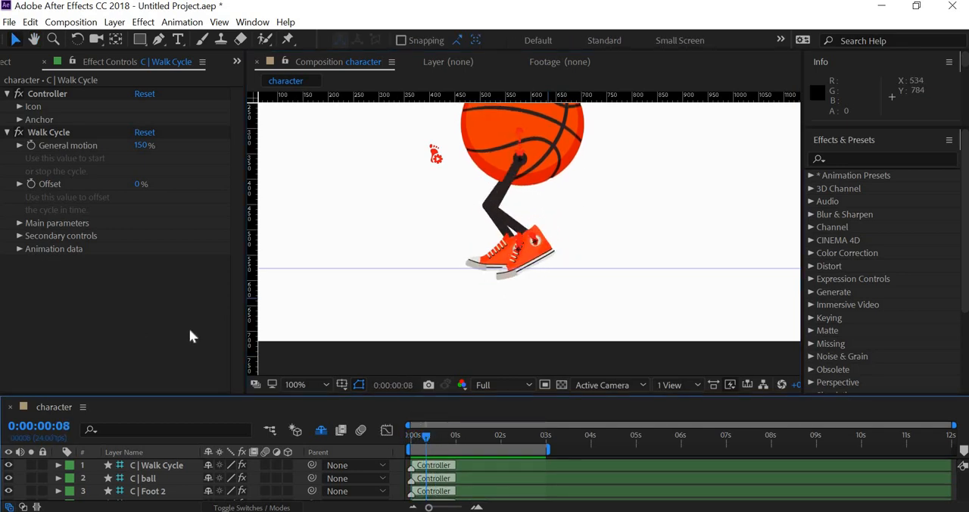
- Try 100% Feet height and 43% Feet rotation in the Walk Cycle's secondary Feet controls, and undo both changes
left_click(19, 234)
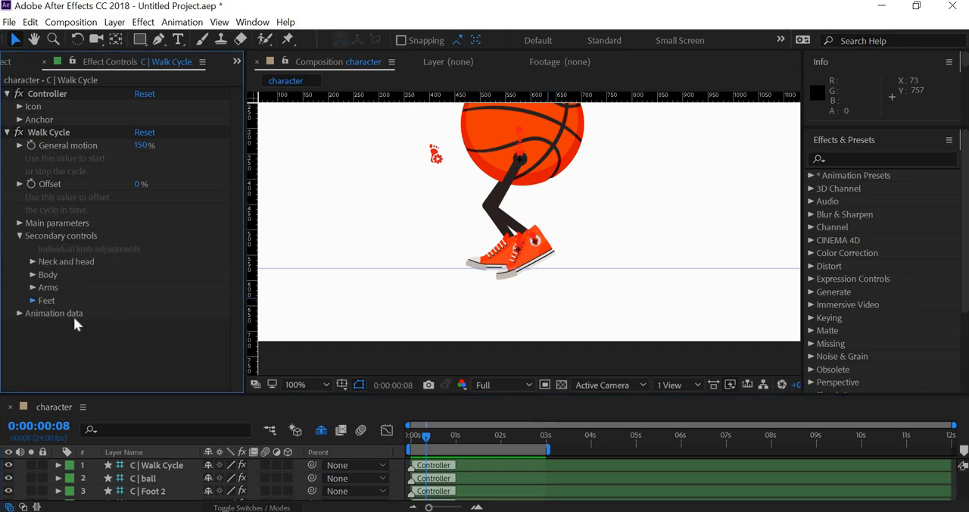
left_click(32, 300)
mouse_move(144, 326)
left_mouse_down()
mouse_move(184, 331)
mouse_move(102, 329)
mouse_move(141, 332)
mouse_move(112, 339)
mouse_move(88, 315)
mouse_move(173, 325)
mouse_move(157, 334)
left_mouse_up()
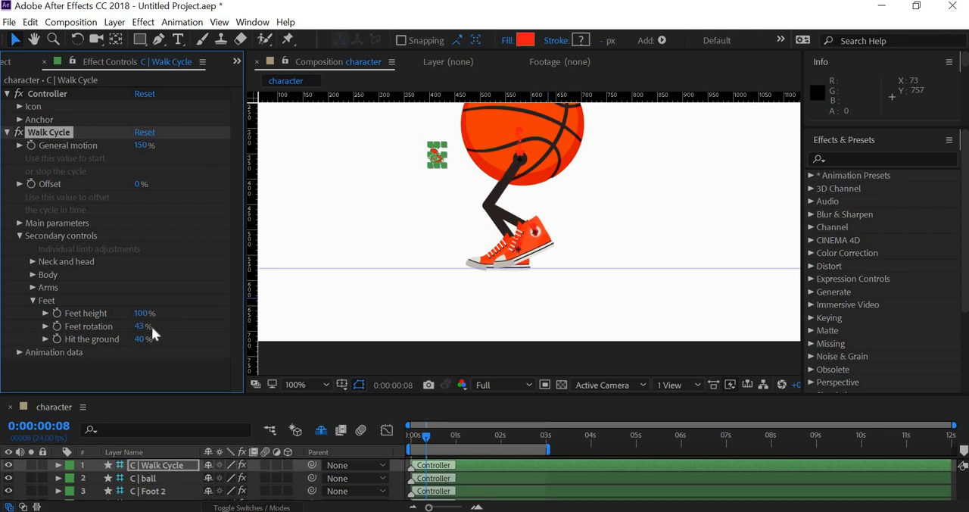
key("ctrl+z")
key("ctrl+z")
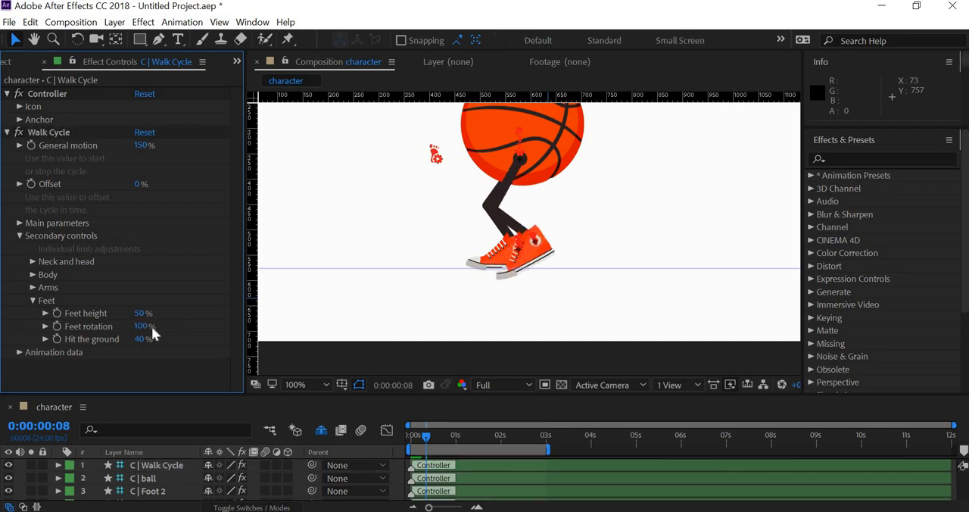
- Set the Walk Cycle's Feet height to 96% and Feet rotation to 51%, and preview the motion from the first frame
mouse_move(144, 314)
left_mouse_down()
mouse_move(200, 320)
mouse_move(105, 326)
mouse_move(143, 316)
left_mouse_up()
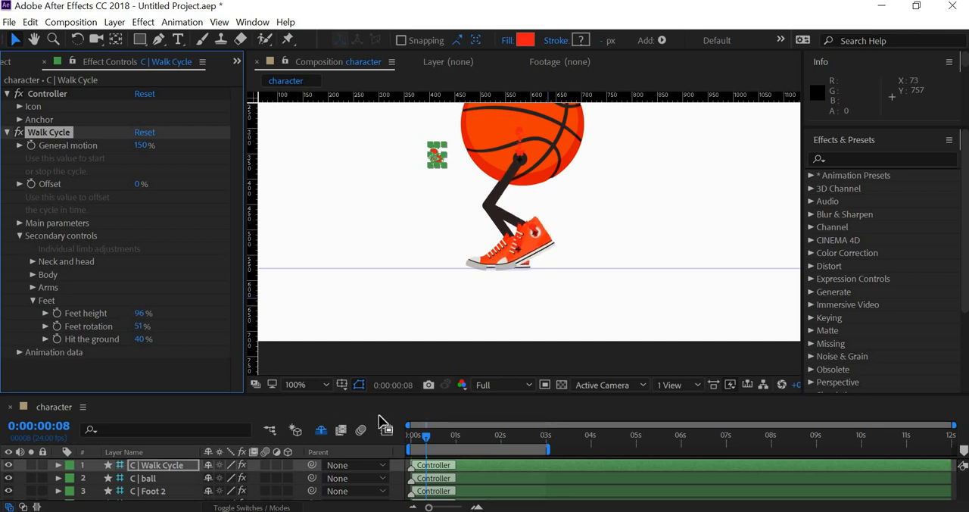
key("space")
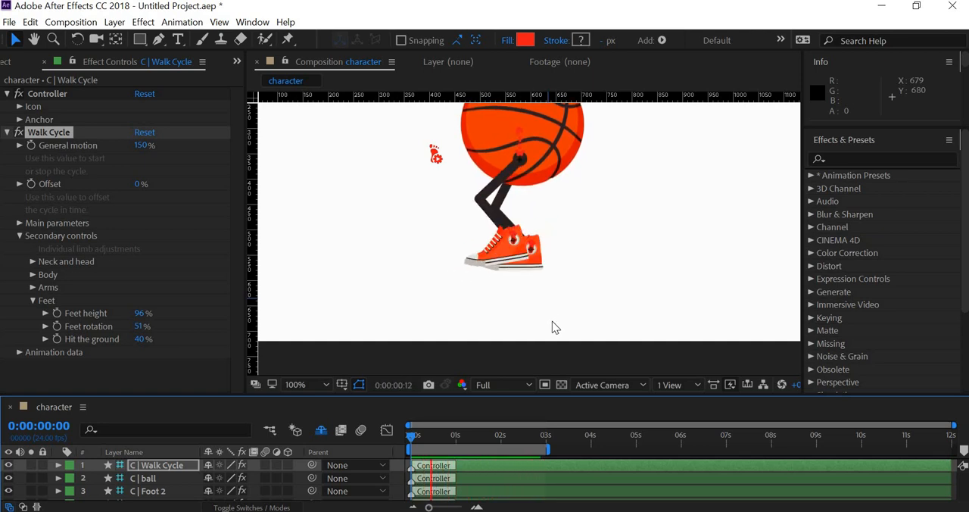
key("space")
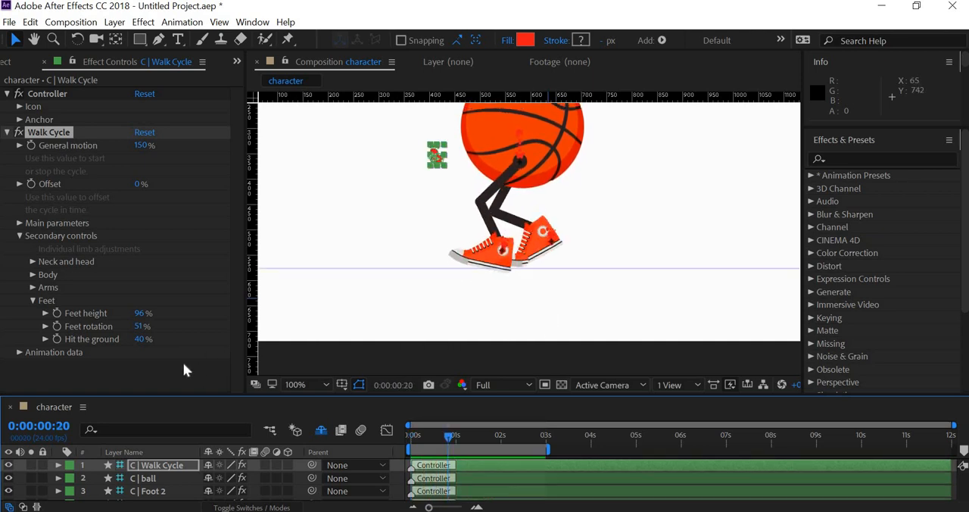
- Set the body's up/down motion to 15% in the Walk Cycle's secondary Body controls
left_click(32, 300)
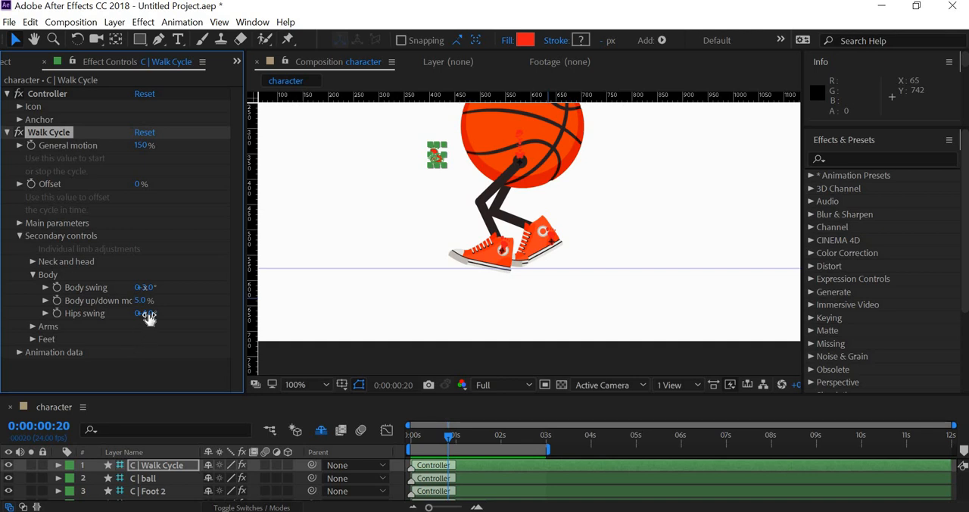
left_click_drag(149, 319, 150, 321)
left_click(141, 301)
type("15")
key("Return")
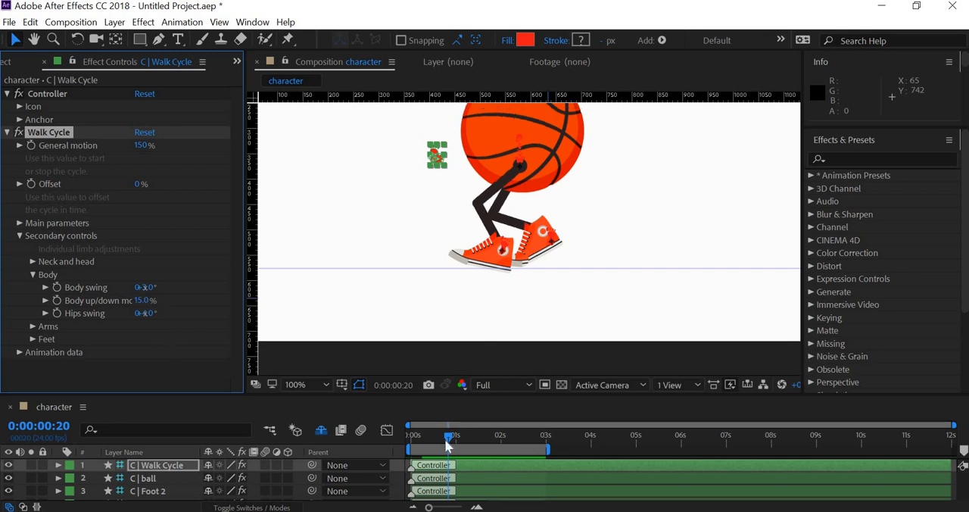
- Preview the whole character from the first frame to check the body's up/down motion, and stop playback
left_click_drag(448, 439, 405, 422)
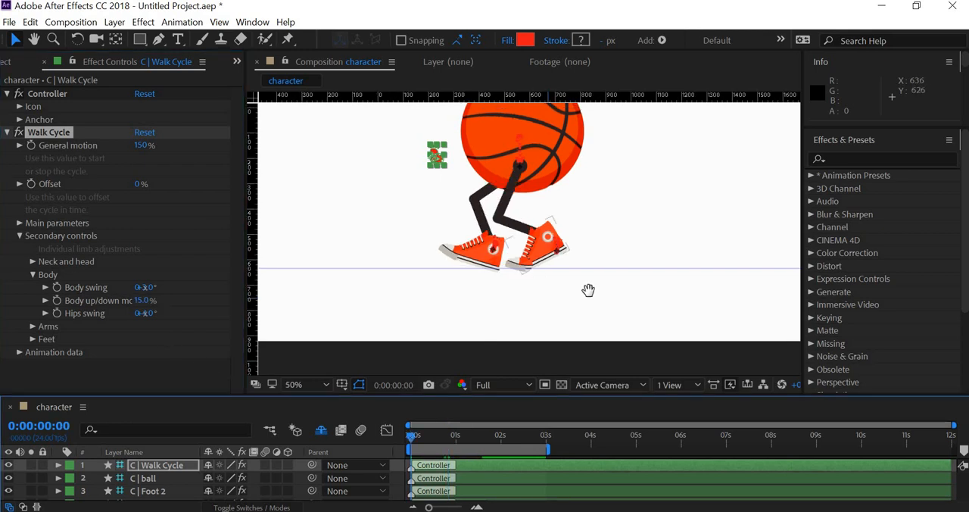
scroll(586, 290, "down", 1)
key("space")
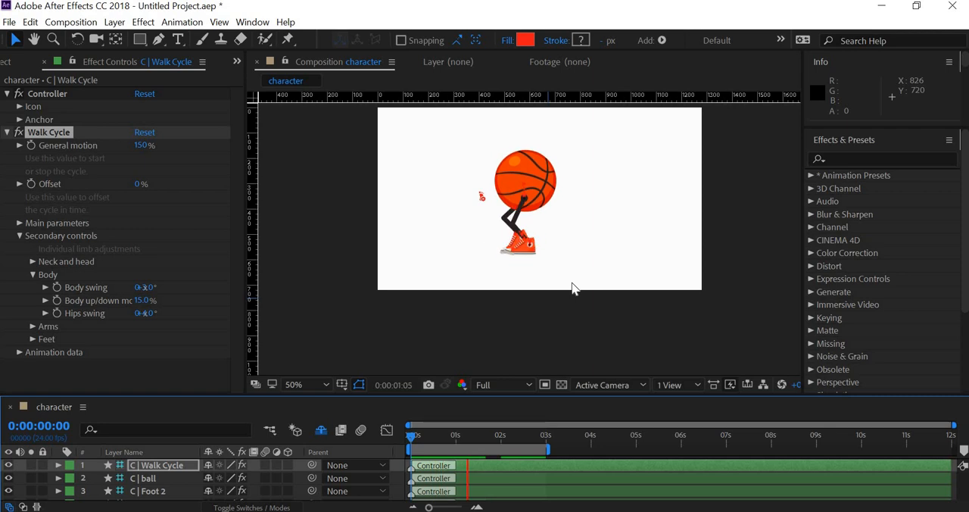
key("space")
- Set the Walk speed to -6.40 kmph in the Walk Cycle's main parameters
left_click(34, 262)
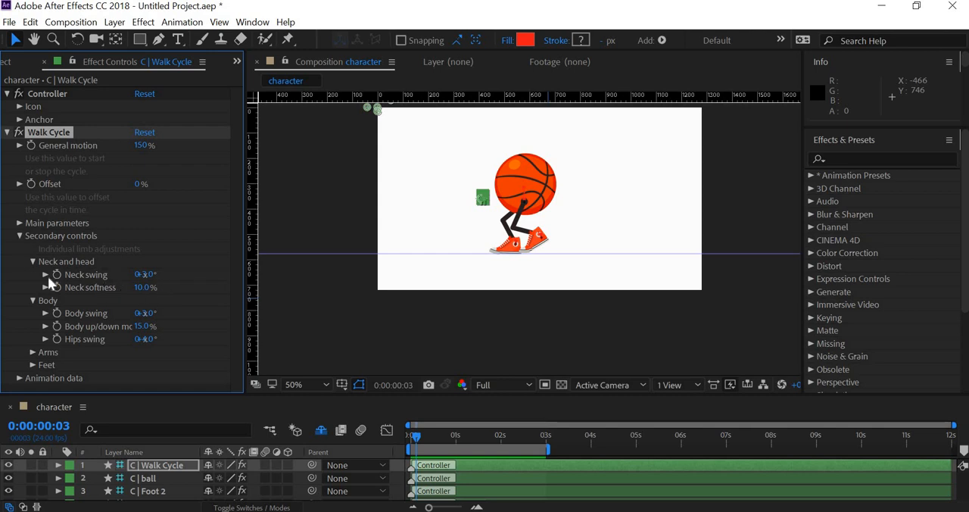
left_click(32, 261)
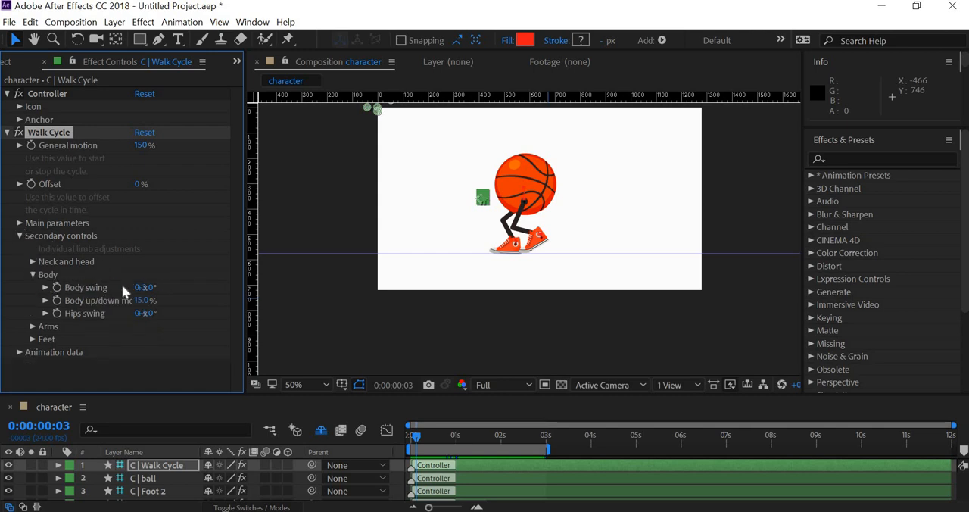
left_click(20, 223)
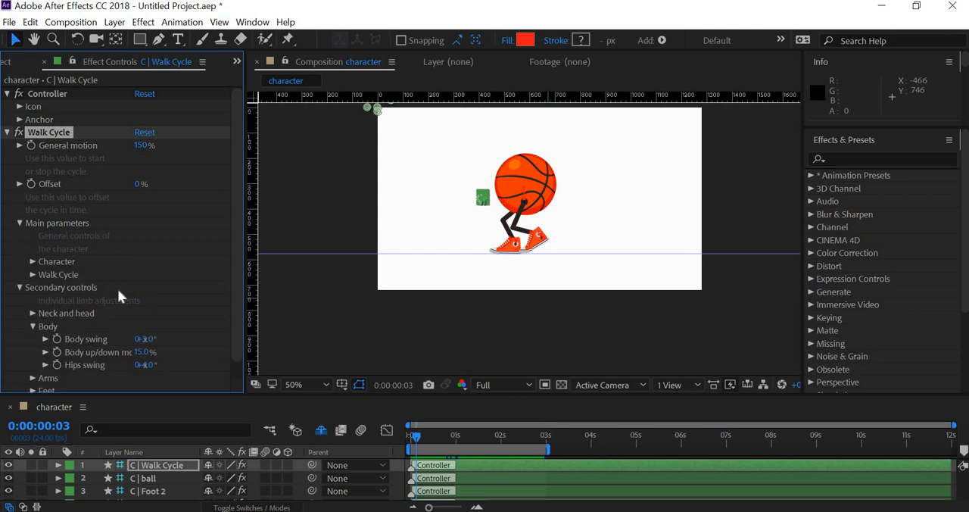
left_click(32, 275)
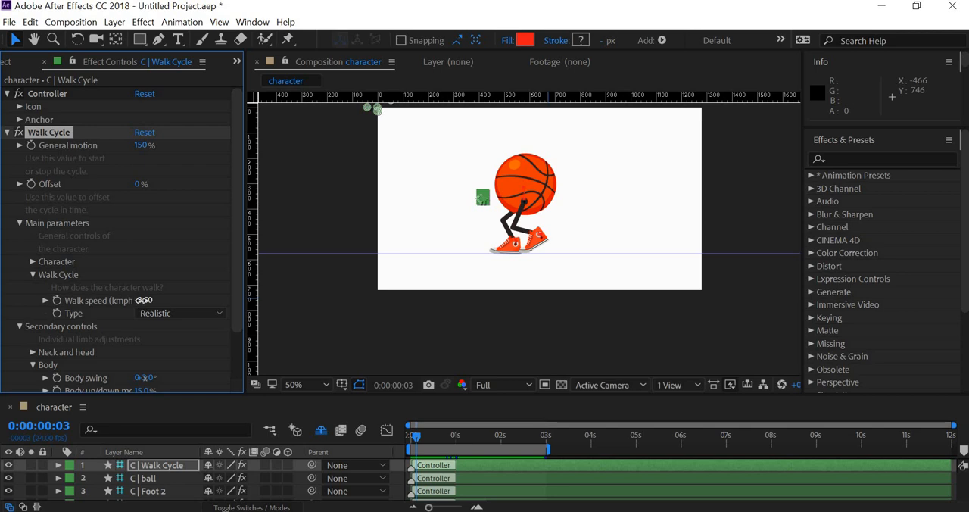
left_click_drag(123, 300, 123, 309)
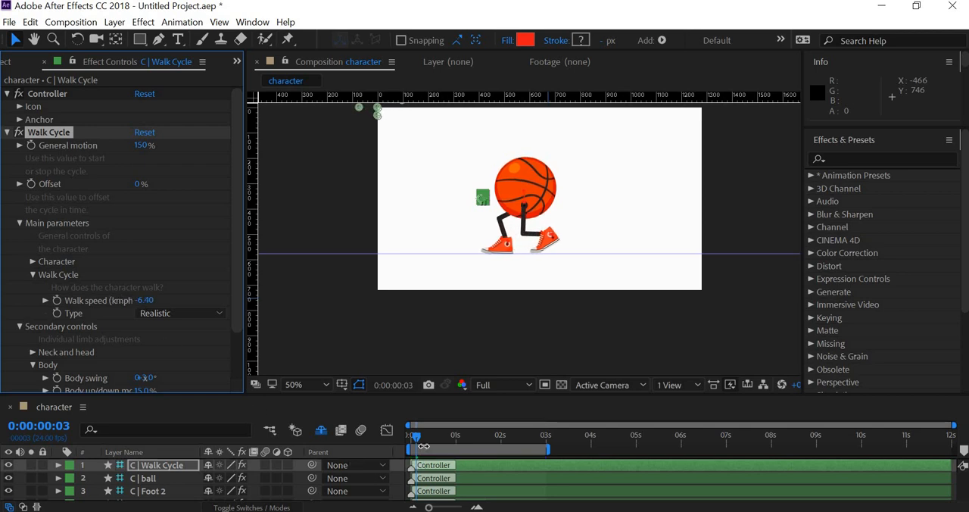
- Play the composition from the first frame to review the changed walk speed, and stop playback
left_click(409, 435)
key("space")
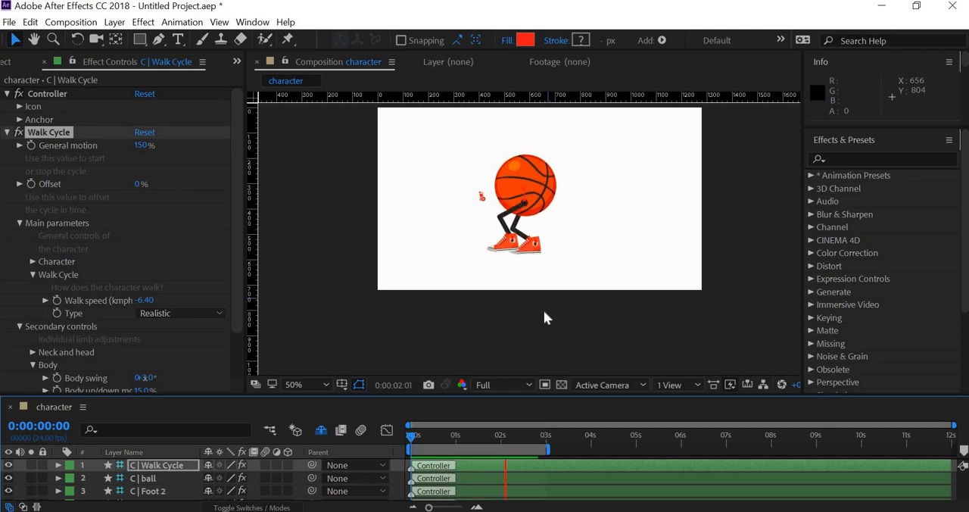
key("space")
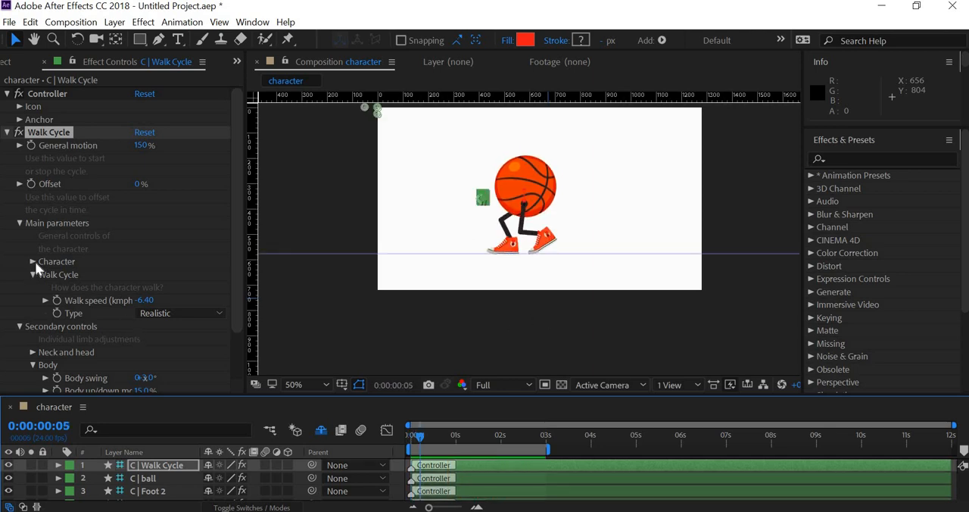
- Try a Height of 251 cm and a Weight of 329 kg for the character, undoing each change
left_click(33, 261)
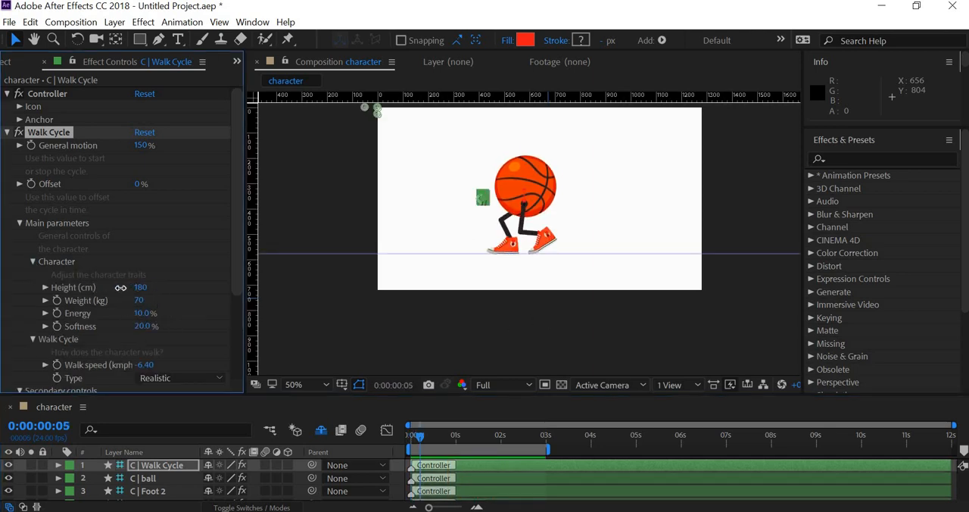
left_click_drag(120, 288, 201, 290)
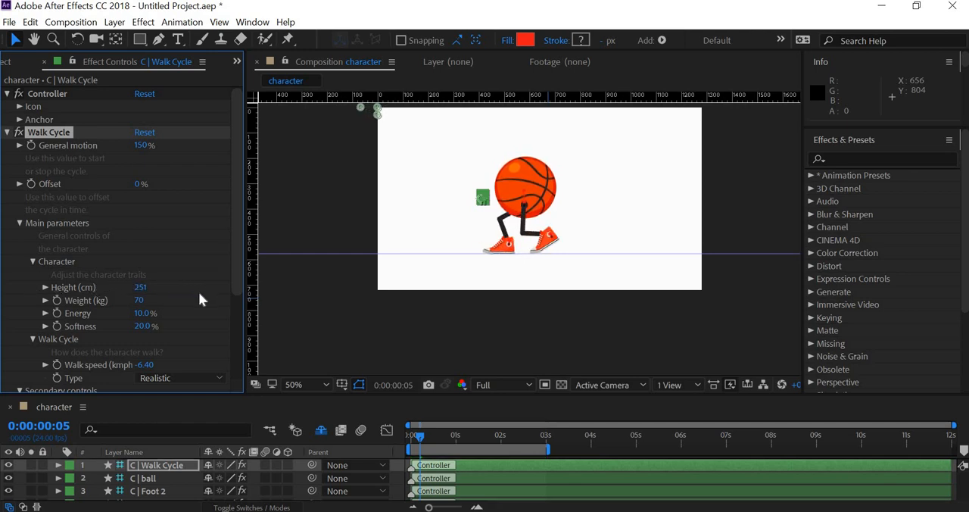
key("ctrl+z")
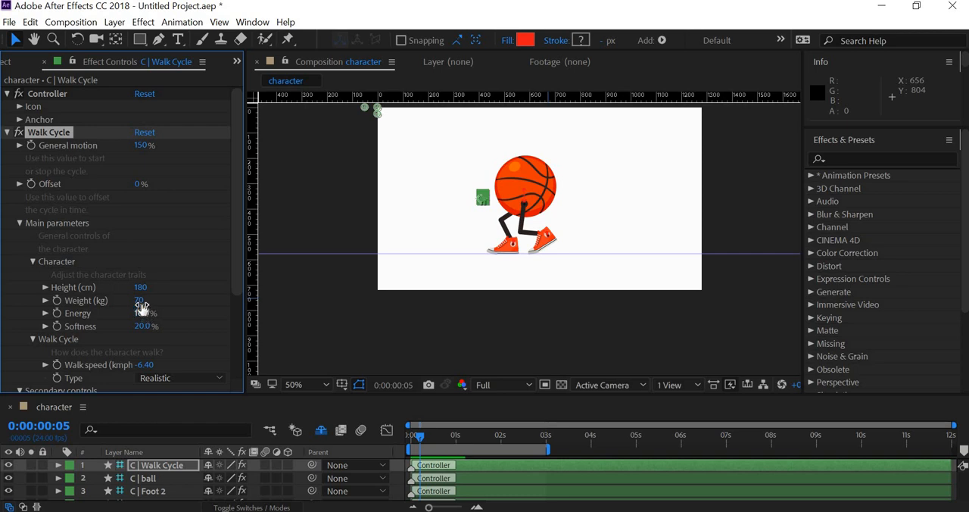
left_click_drag(137, 301, 7, 304)
key("ctrl+z")
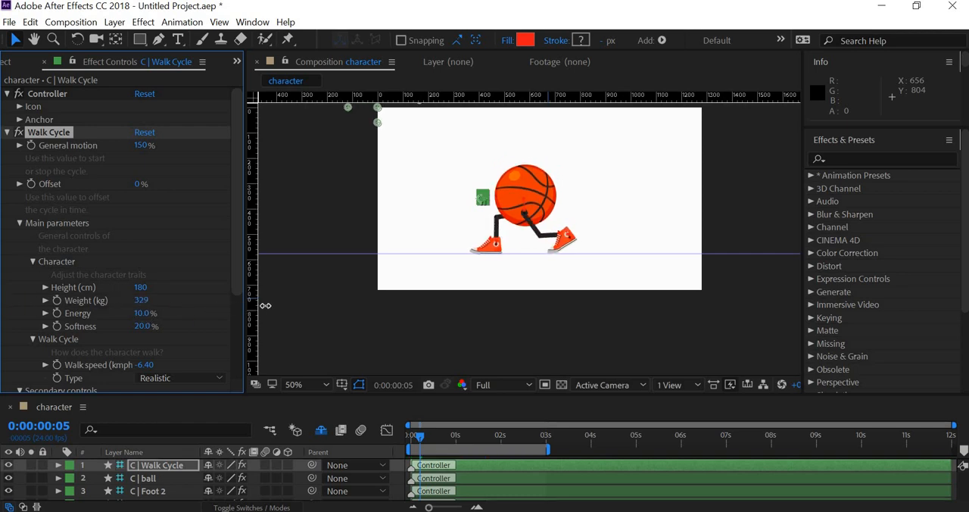
- Set the character's Energy to 25% and Softness to 30% in the Walk Cycle's main parameters
left_click_drag(148, 319, 142, 319)
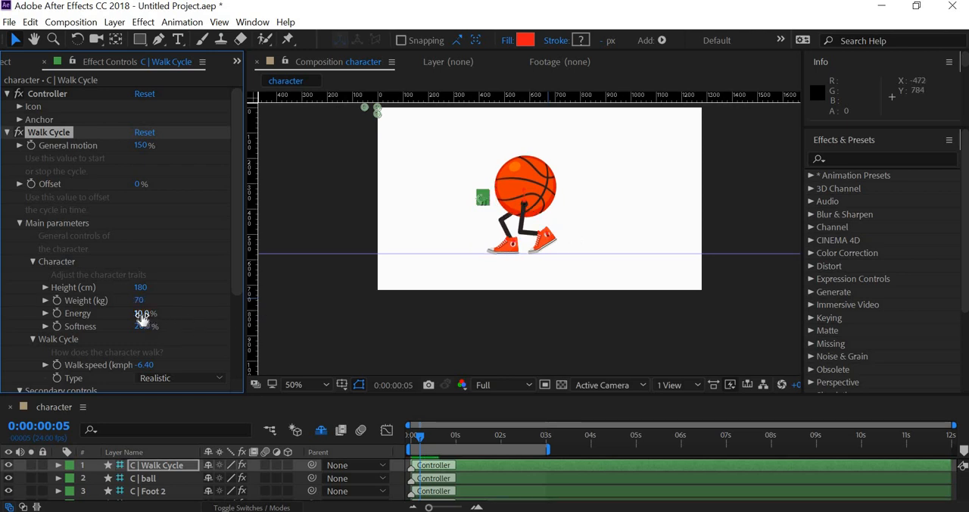
left_click(145, 313)
type("2")
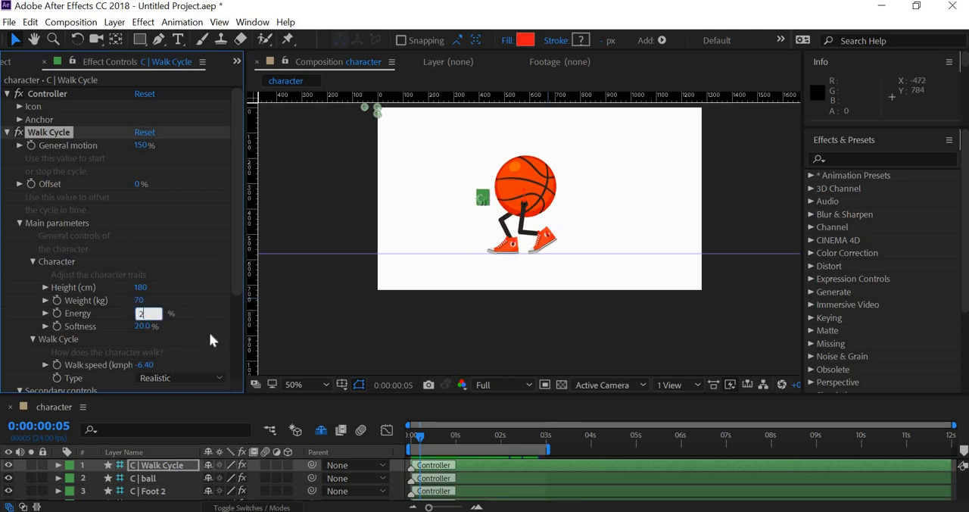
type("5")
key("Return")
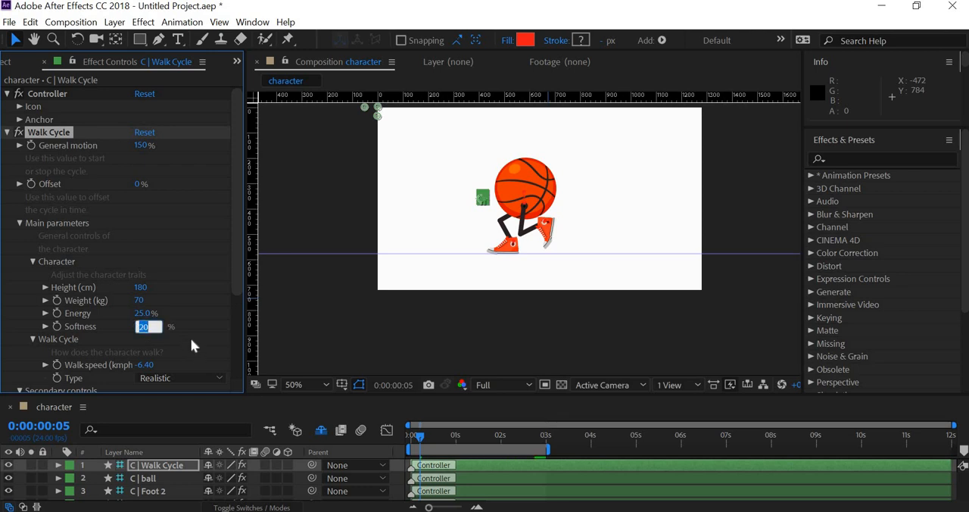
type("30")
key("Return")
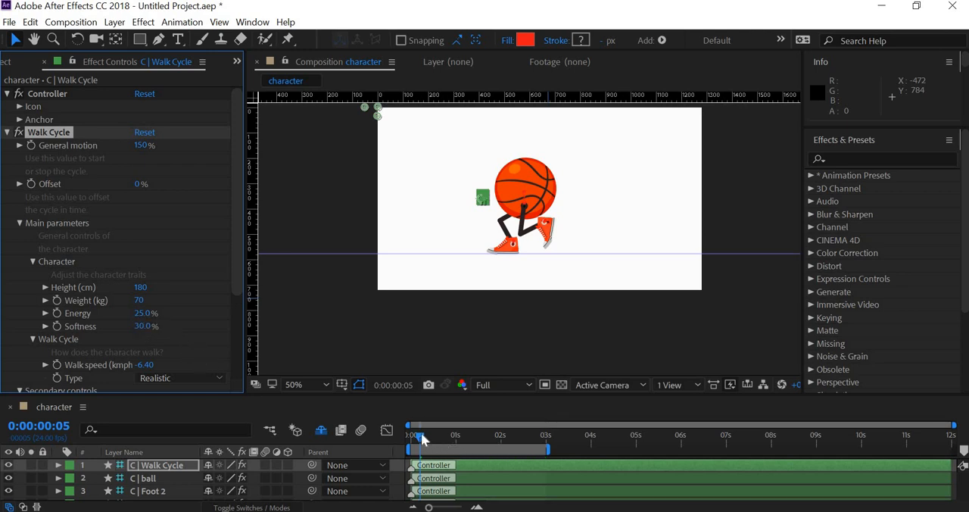
- Preview the walk cycle from the first frame to review the new energy and softness, and stop playback
left_click(387, 437)
key("space")
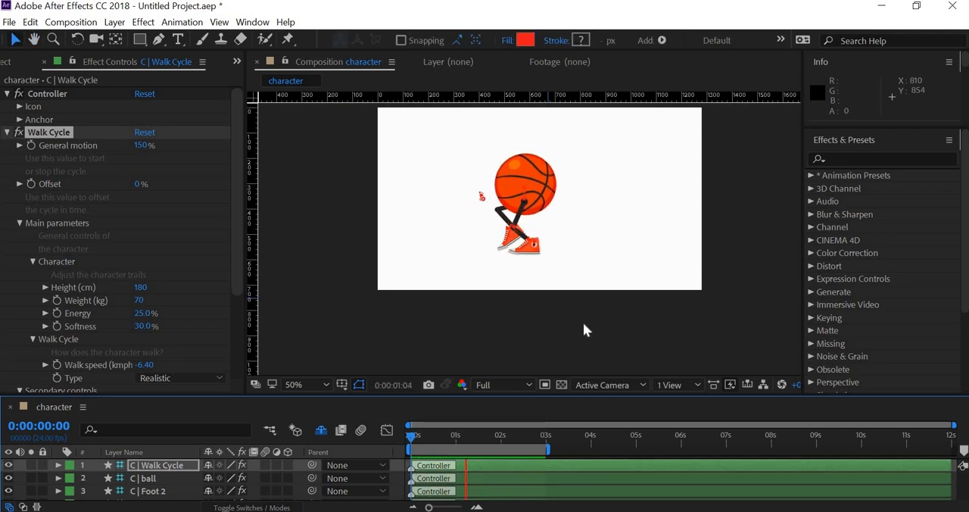
key("space")
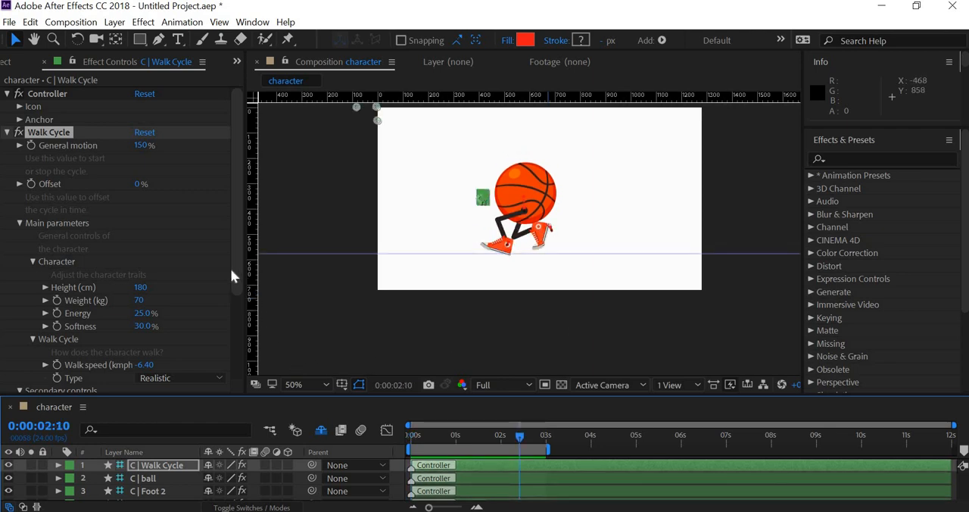
- Change the Walk Cycle type to Dancing and preview the animation from the first frame
scroll(231, 273, "down", 3)
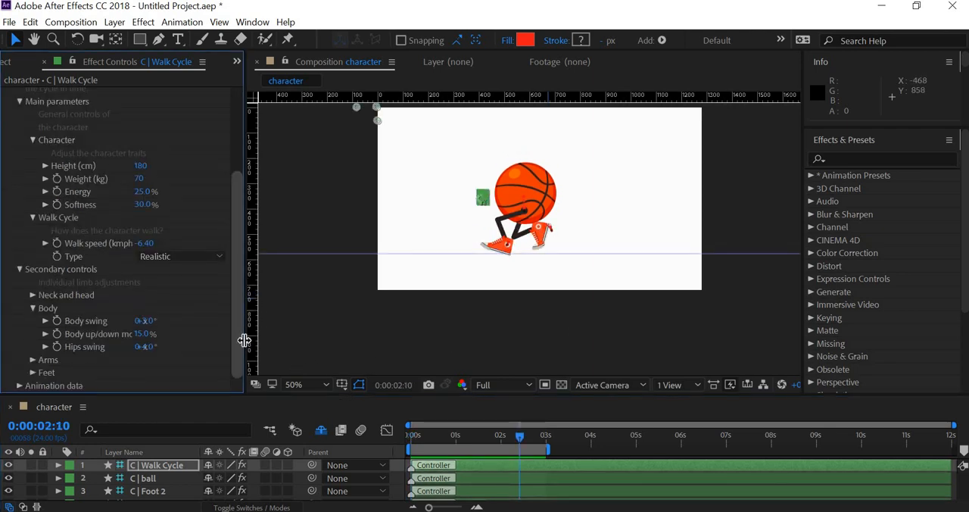
left_click(218, 256)
key("Return")
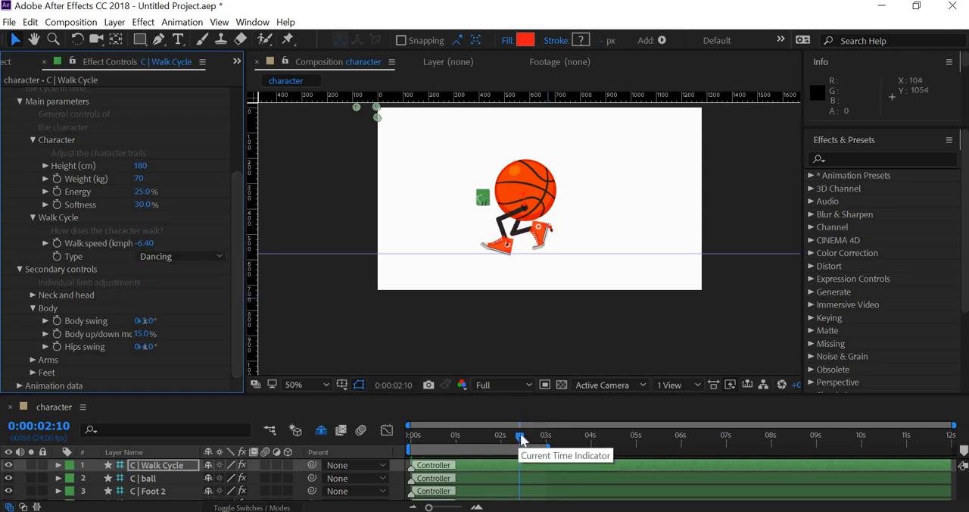
left_click(349, 432)
key("space")
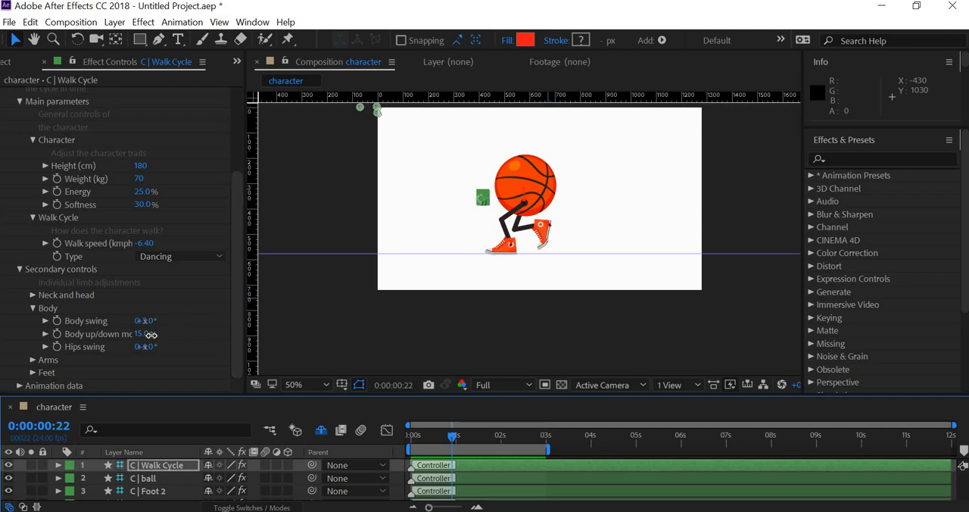
- Try a Body up/down motion of 72% and different Feet values for the walk cycle, undoing each change
left_click_drag(151, 333, 186, 334)
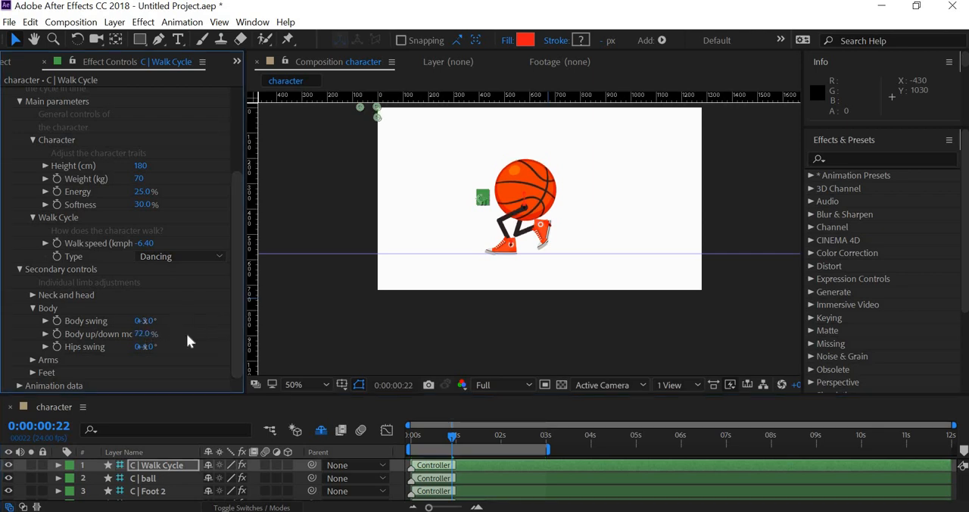
key("ctrl+z")
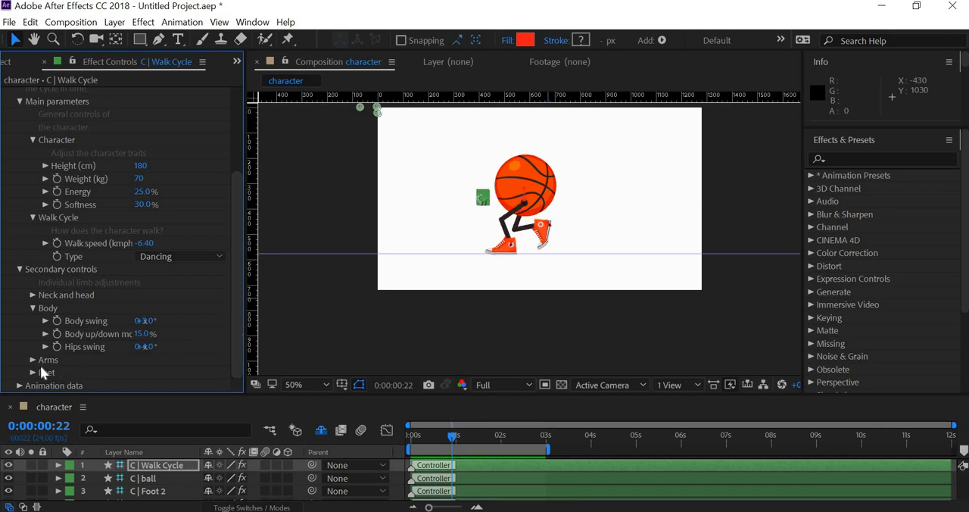
scroll(150, 327, "down", 3)
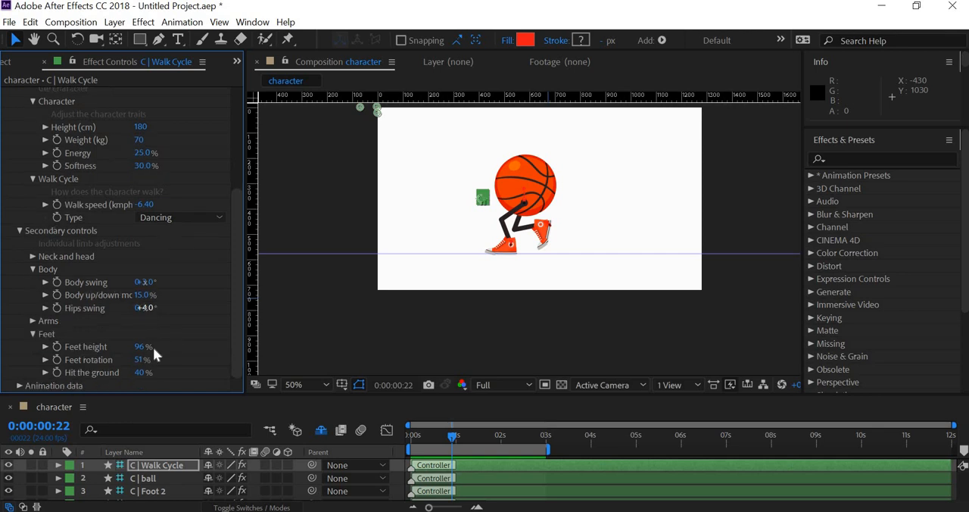
left_click_drag(109, 347, 171, 381)
key("ctrl+z")
key("ctrl+z")
scroll(240, 344, "up", 5)
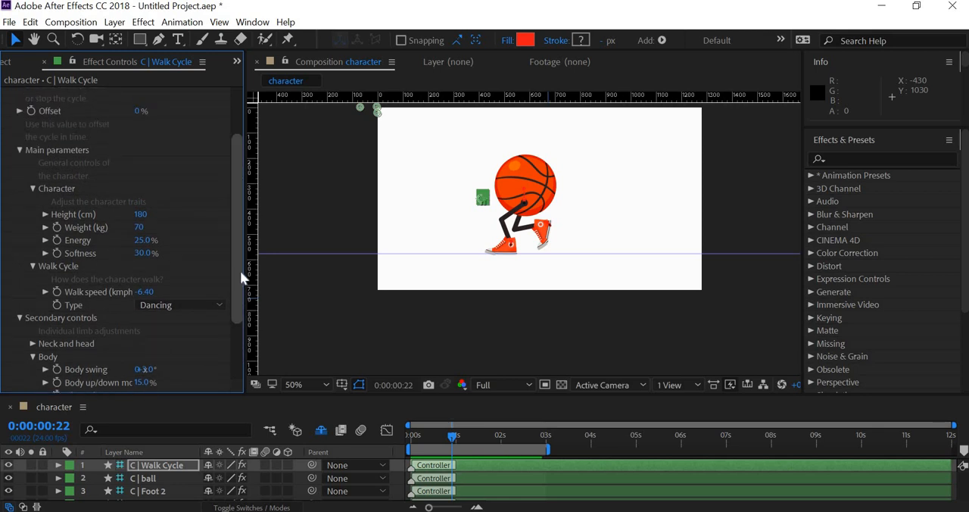
- Try a different Height and a Weight of 0 kg for the character, undoing each change
scroll(240, 270, "up", 3)
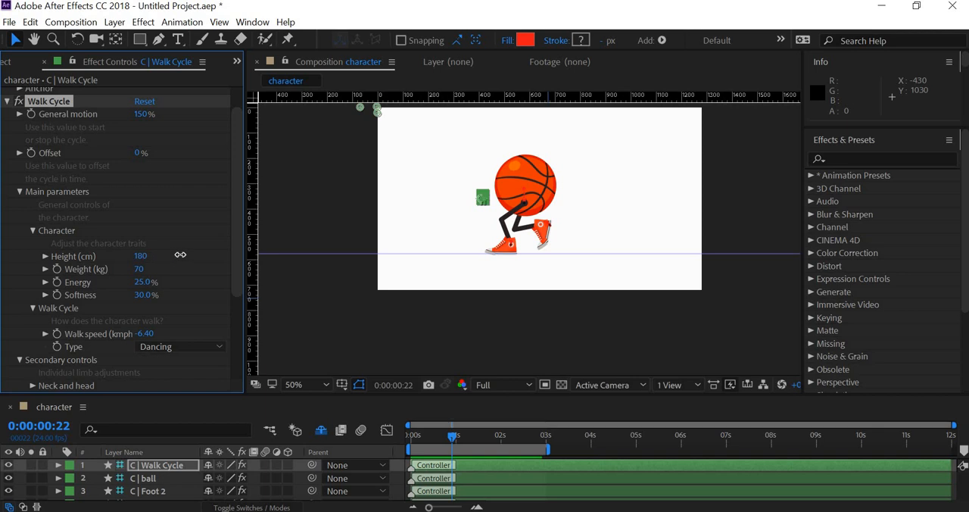
left_click_drag(181, 255, 202, 282)
key("ctrl+z")
left_click_drag(85, 274, 29, 280)
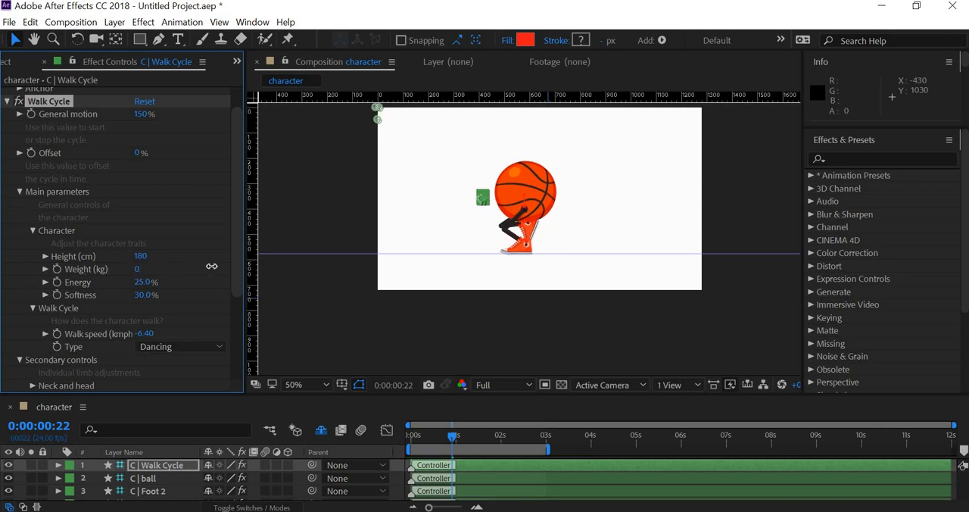
key("ctrl+z")
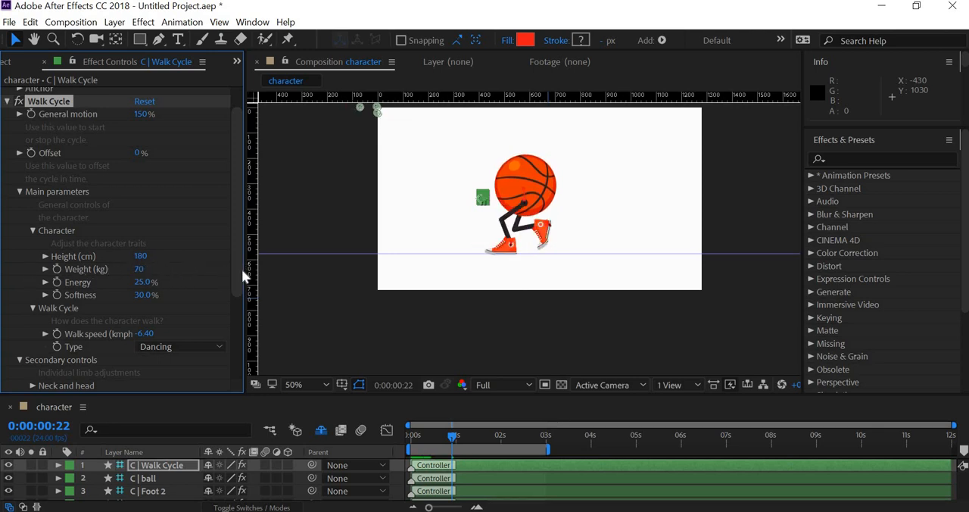
- Try a Walk speed of -2.00 kmph for the walk cycle and preview the animation
left_click_drag(237, 271, 242, 323)
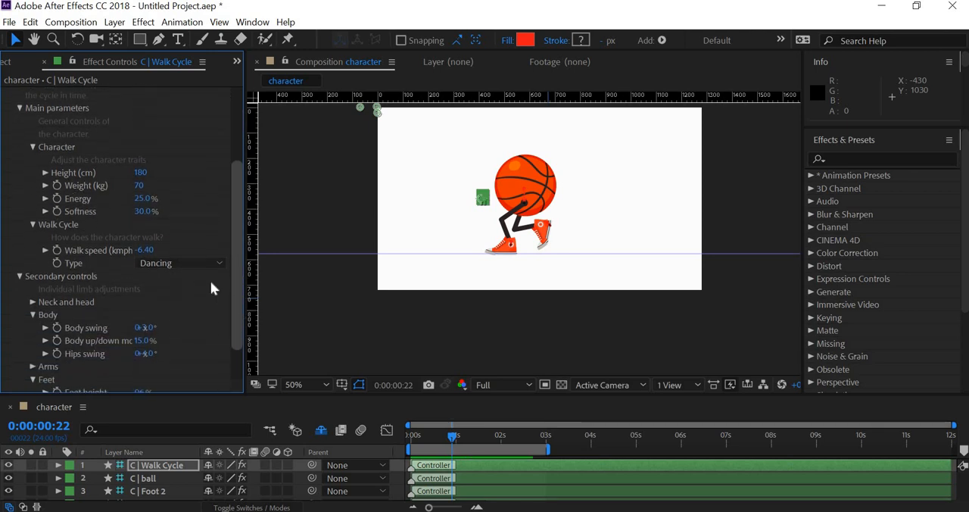
left_click_drag(168, 254, 268, 248)
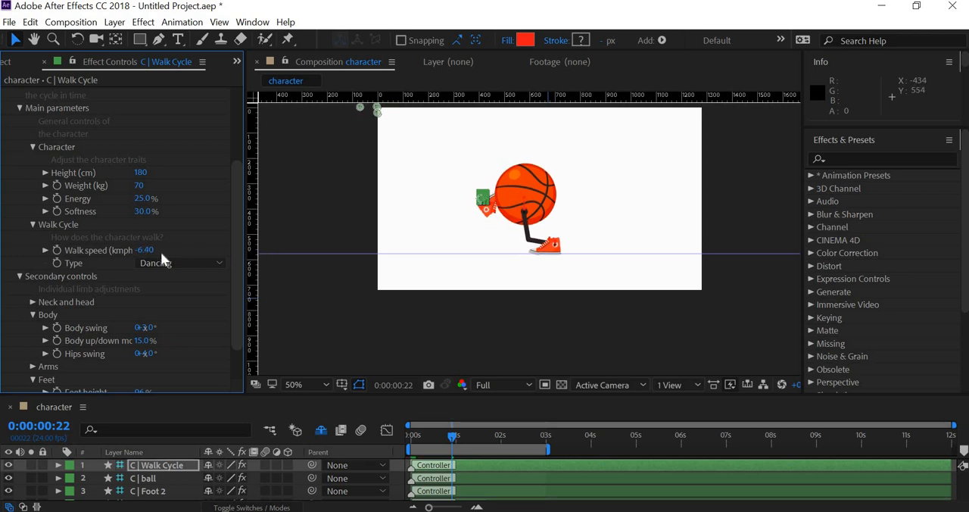
left_click_drag(169, 254, 180, 251)
key("space")
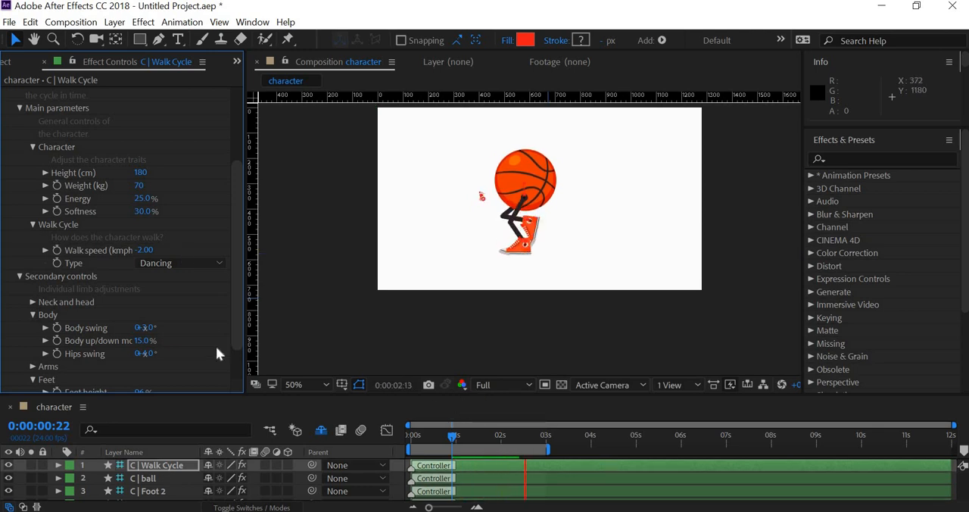
- Set the Walk speed to -5.00 kmph during playback and return to the first frame
left_click_drag(149, 252, 126, 252)
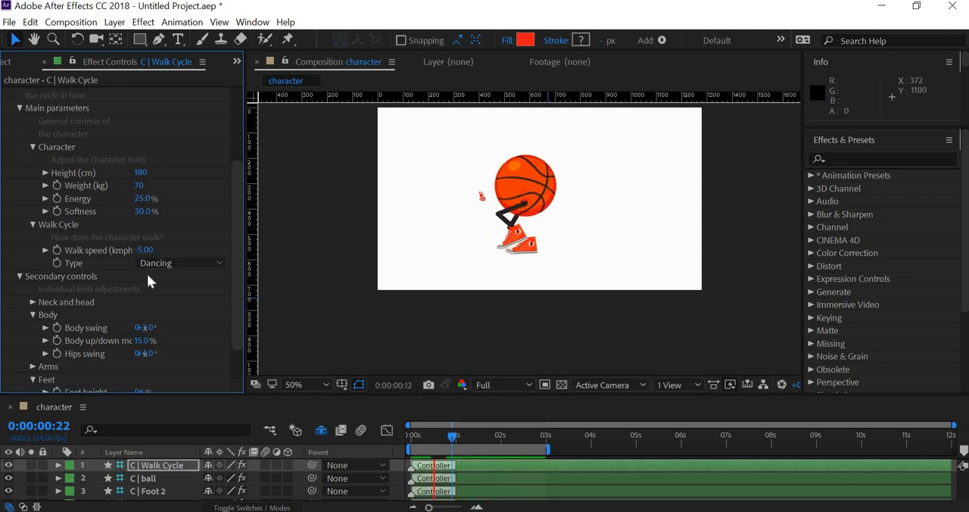
left_click(524, 439)
left_click_drag(524, 439, 408, 436)
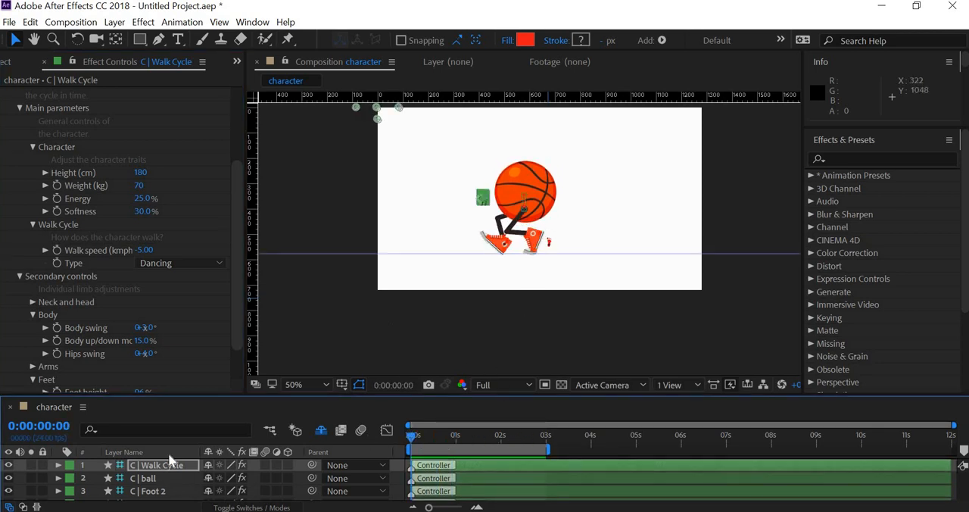
- Reveal the C | ball controller's position, raise the ball higher above the legs, and preview the walk
left_click(161, 476)
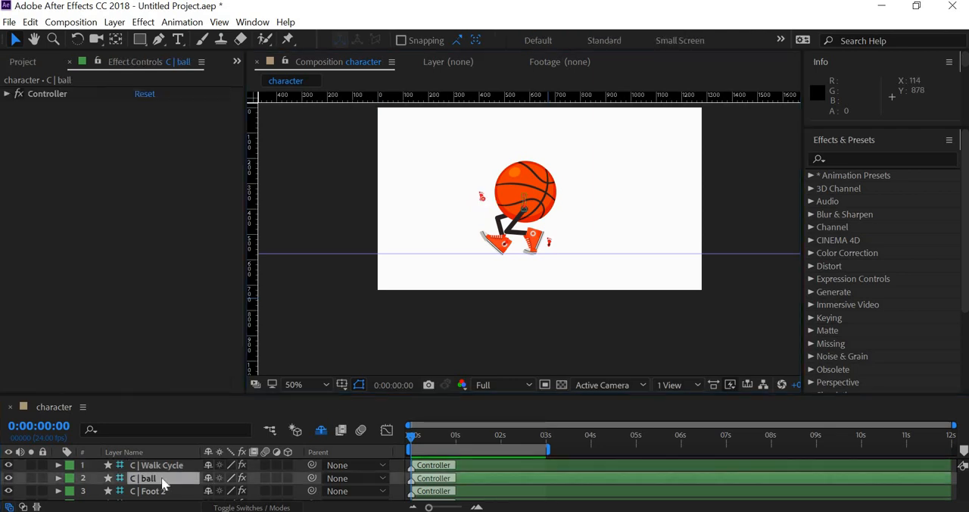
key("p")
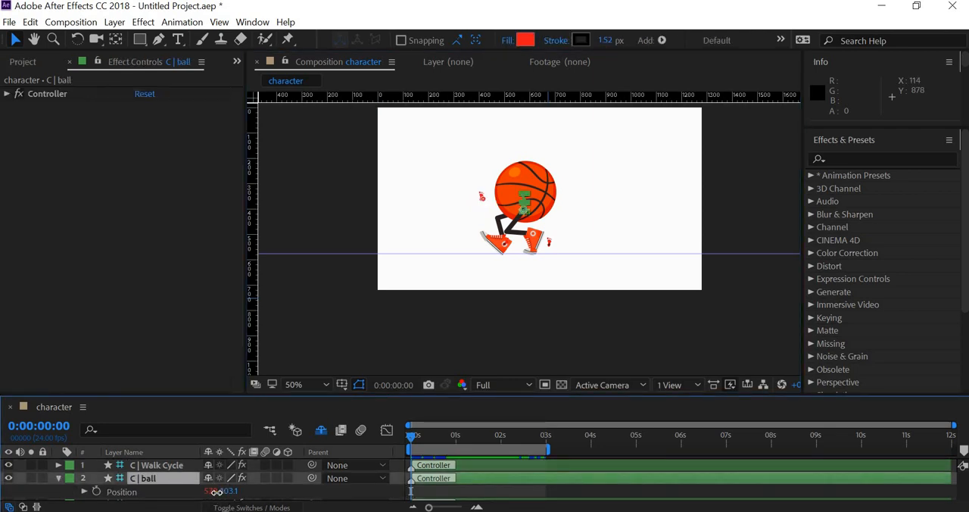
left_click_drag(217, 492, 208, 492)
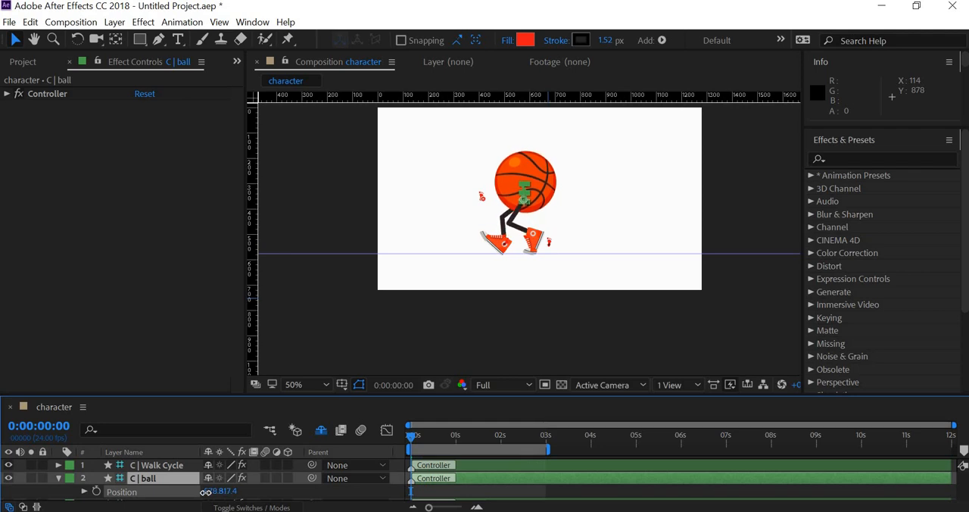
key("space")
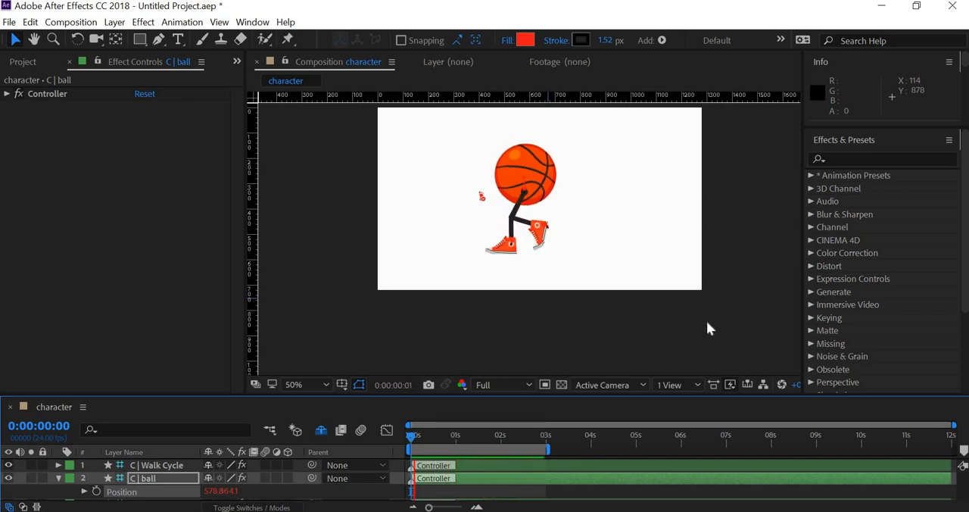
left_click_drag(233, 494, 234, 494)
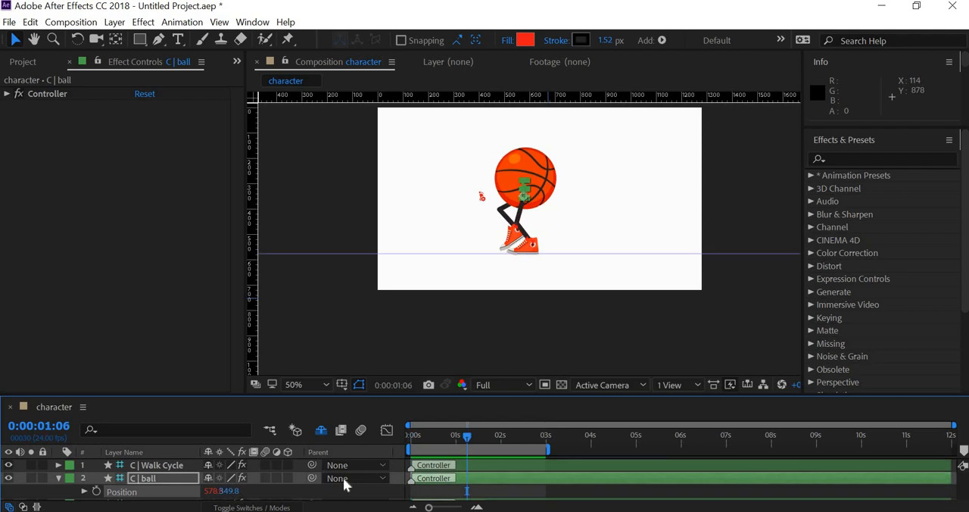
- Raise the C | ball controller slightly more at frame 23, preview the walk, and stop playback
left_click_drag(458, 446, 456, 445)
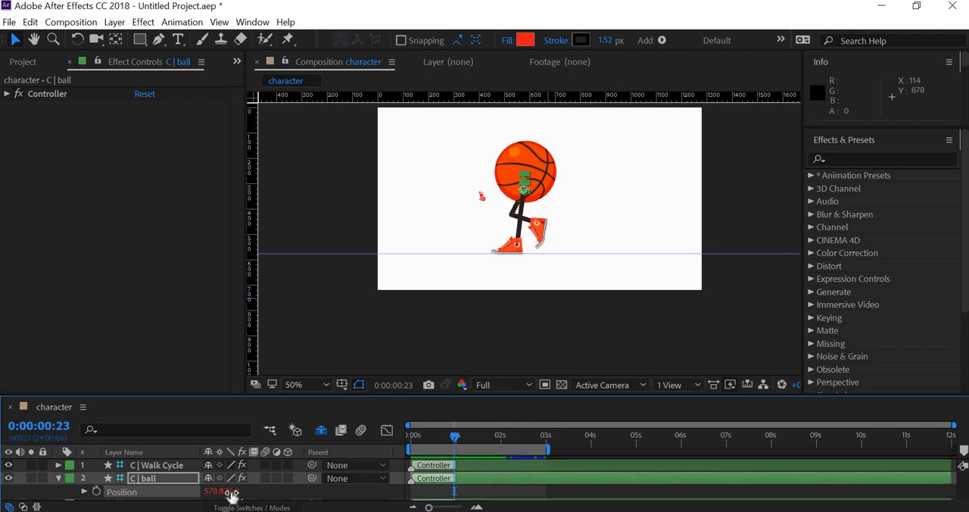
left_click_drag(223, 492, 235, 491)
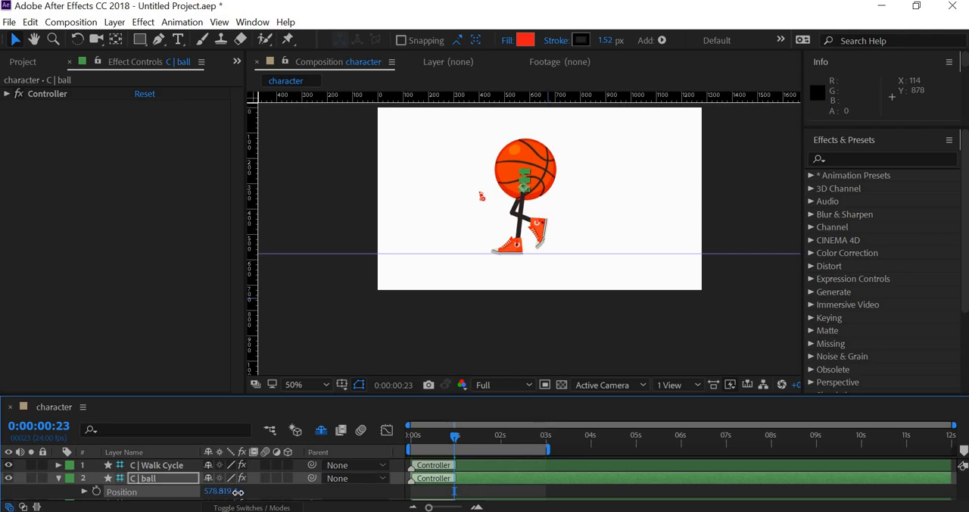
key("space")
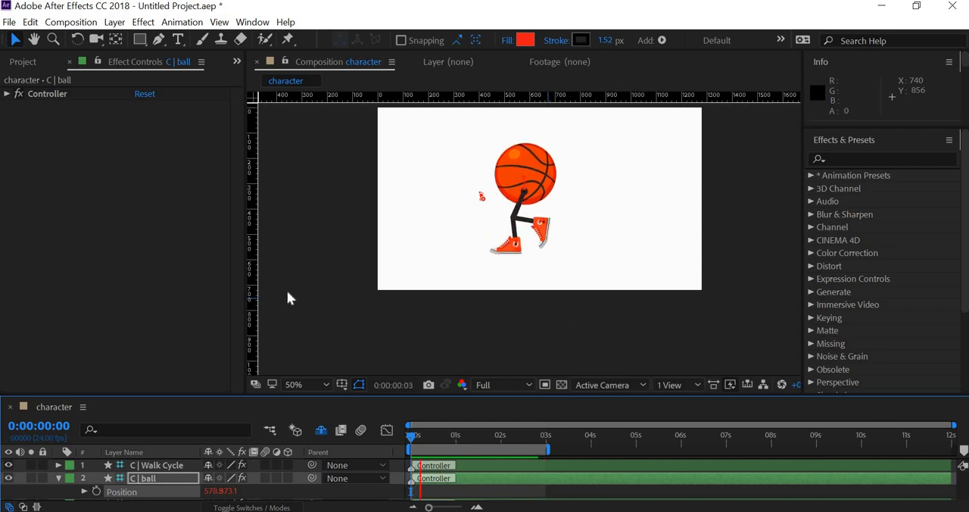
key("space")
- Enlarge the timeline area and create a new composition named "final"
left_click(161, 463)
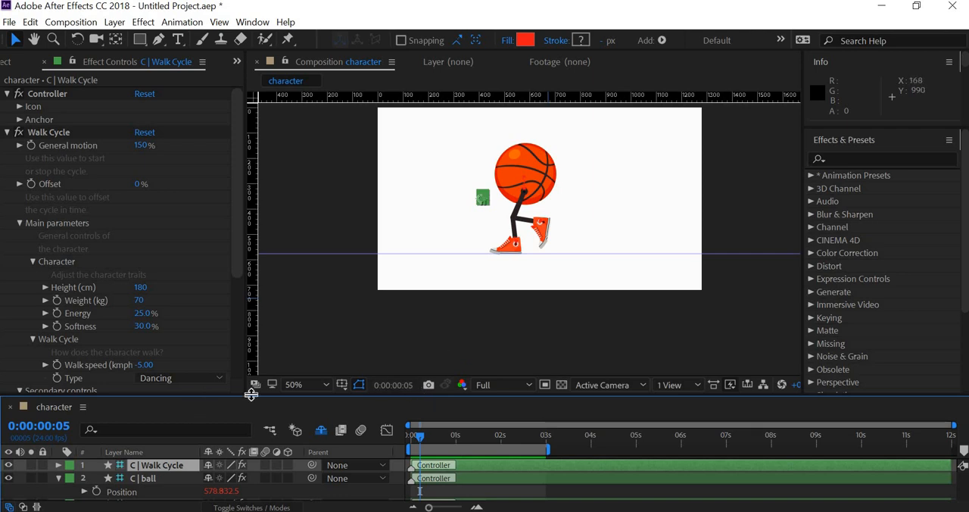
left_click_drag(323, 395, 323, 243)
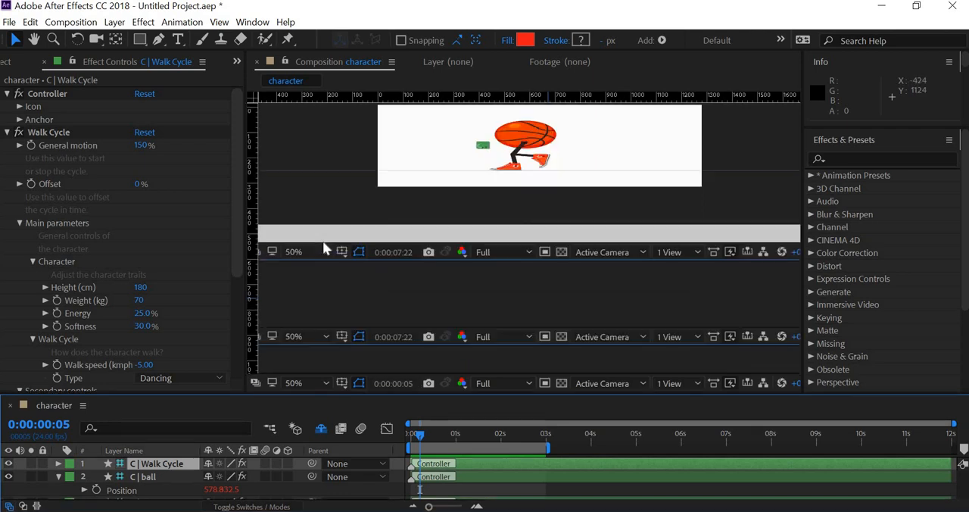
left_click(59, 326)
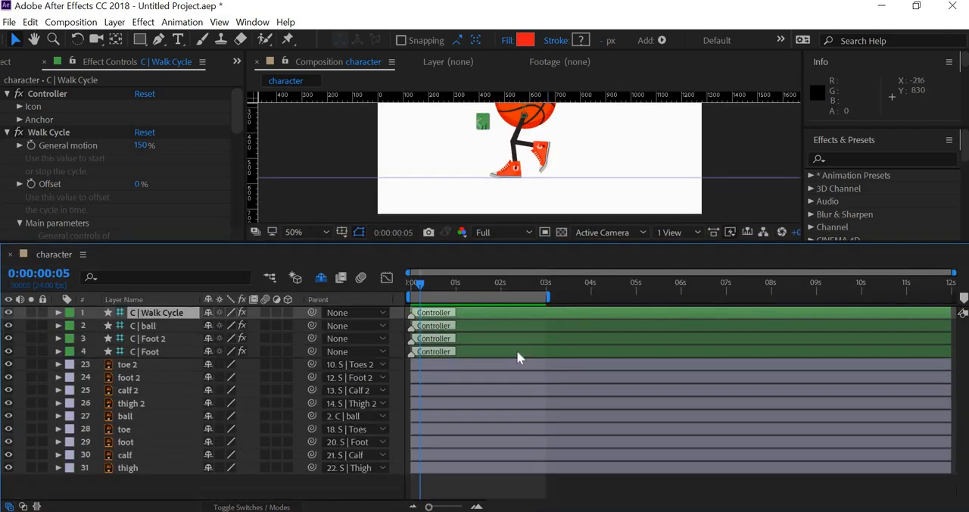
left_click(57, 23)
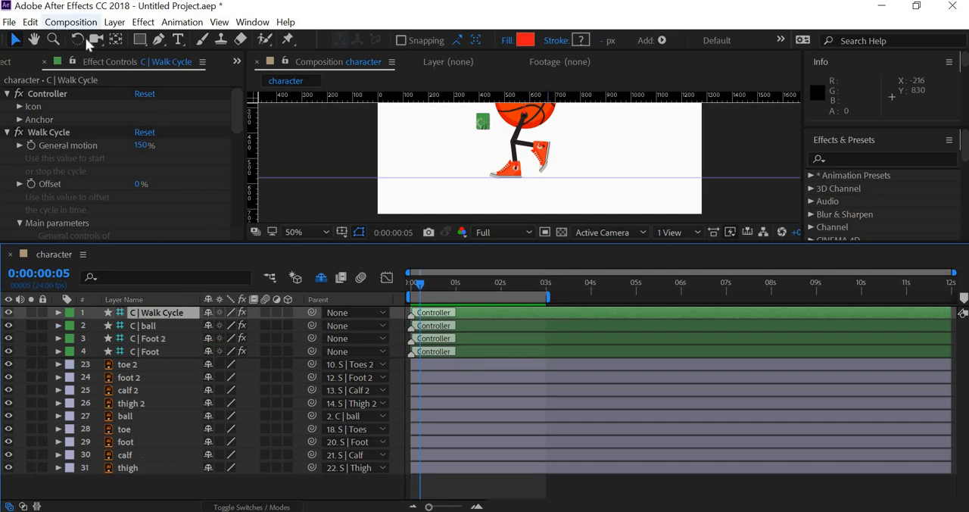
left_click(90, 40)
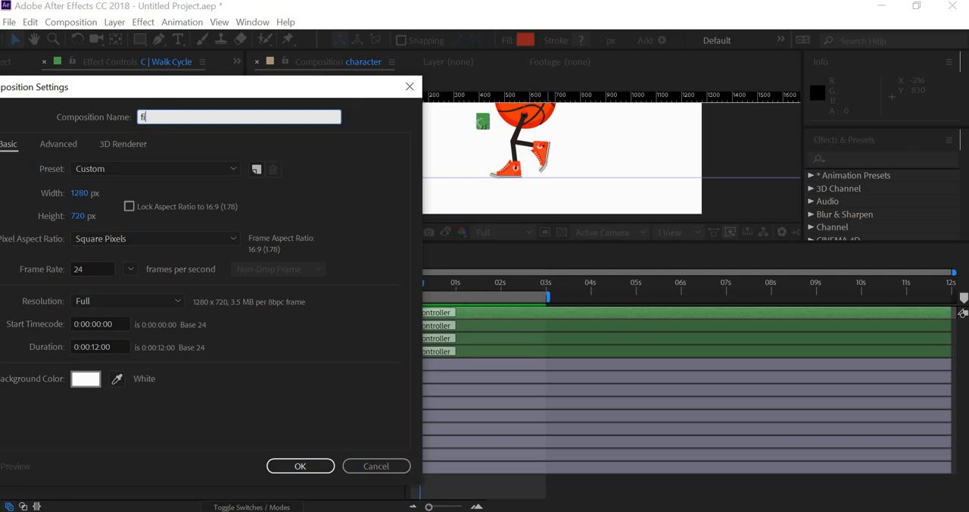
type("final")
key("Return")
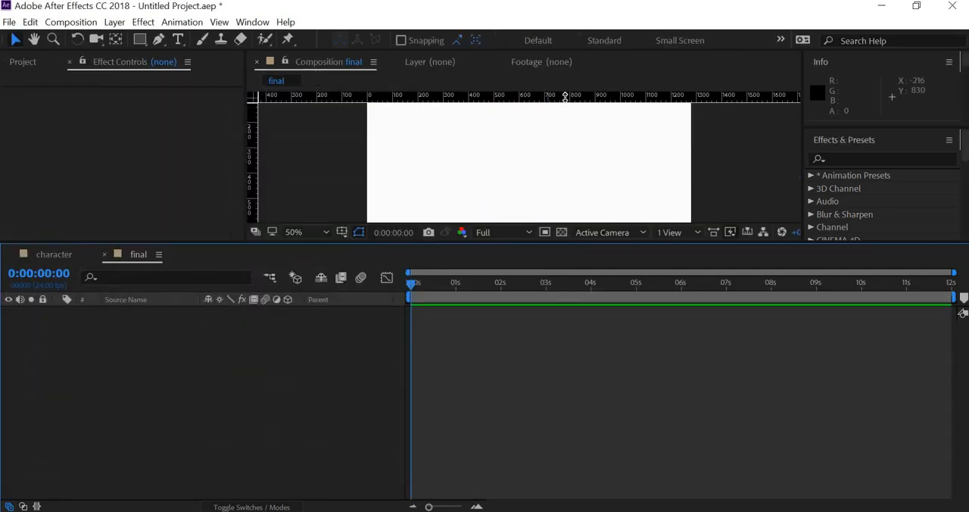
- Enlarge the project area and add the character composition as a layer in the final composition
left_click(24, 61)
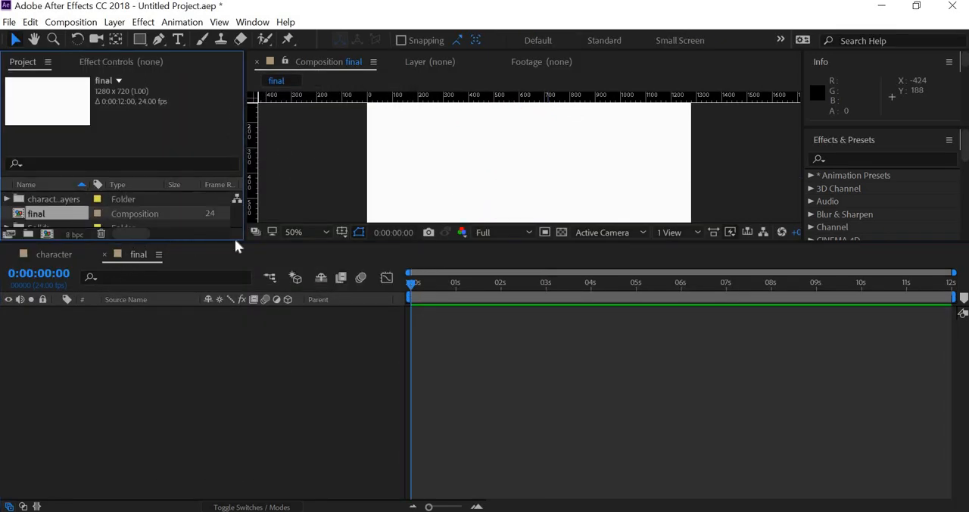
left_click_drag(234, 243, 234, 300)
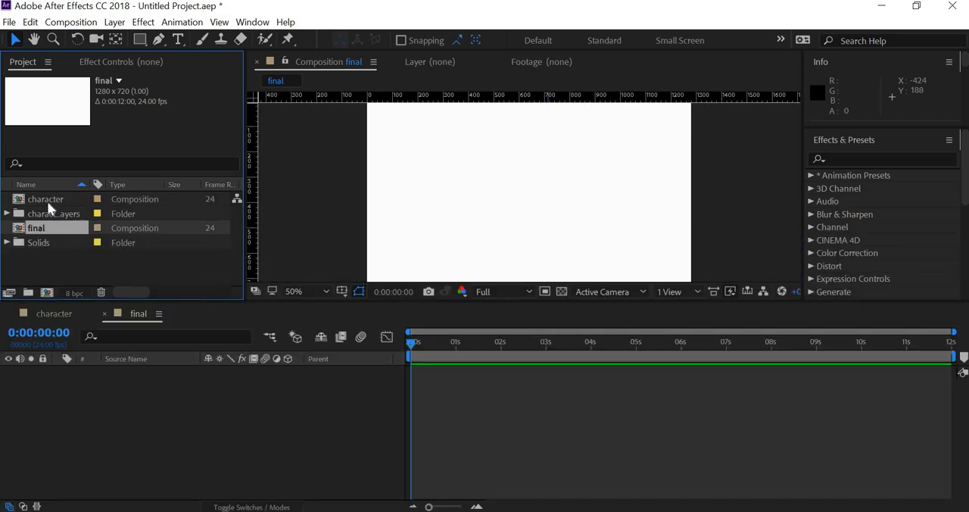
left_click_drag(47, 200, 94, 422)
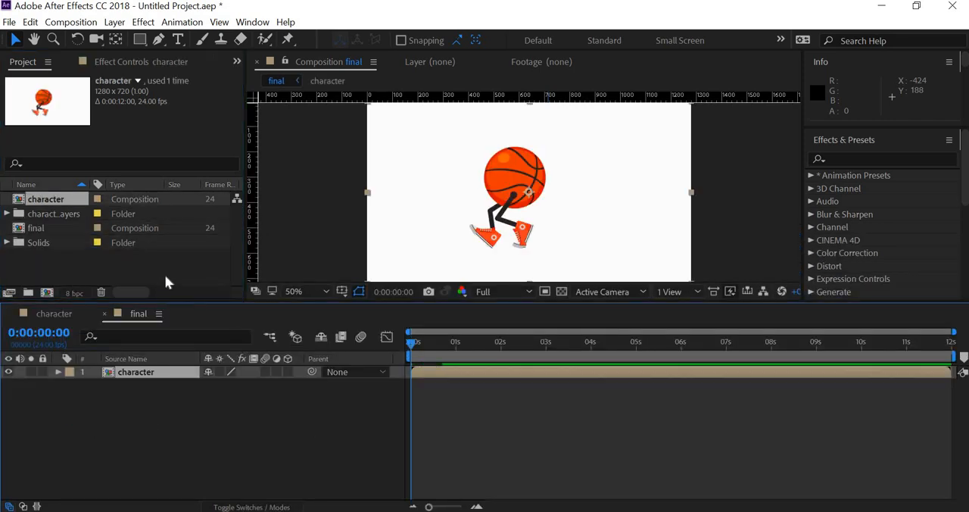
- Set the scale of the character layer in the final composition to 75%
key("s")
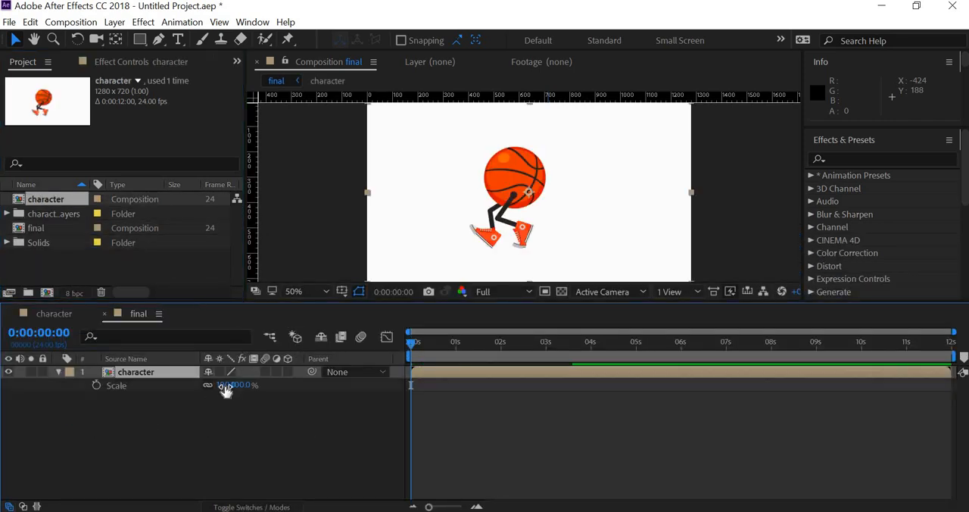
left_click(227, 384)
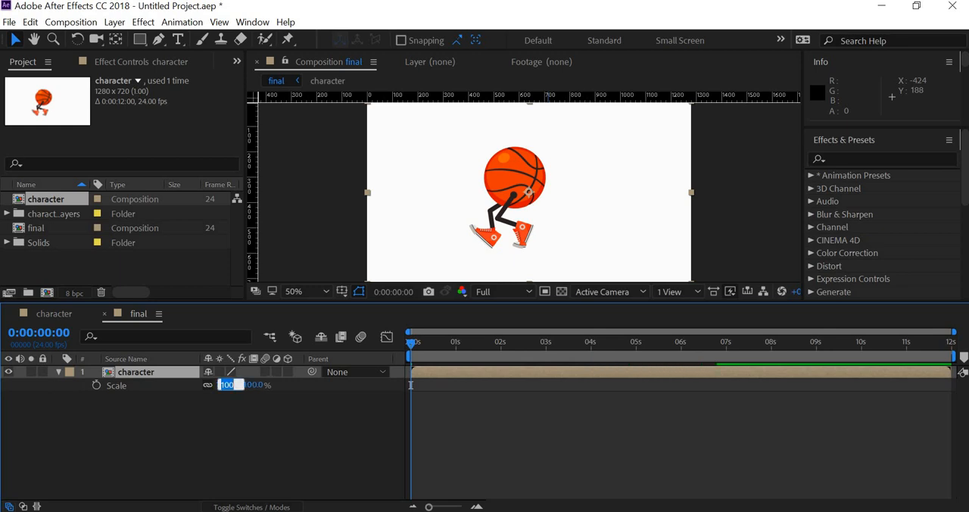
type("75")
key("Return")
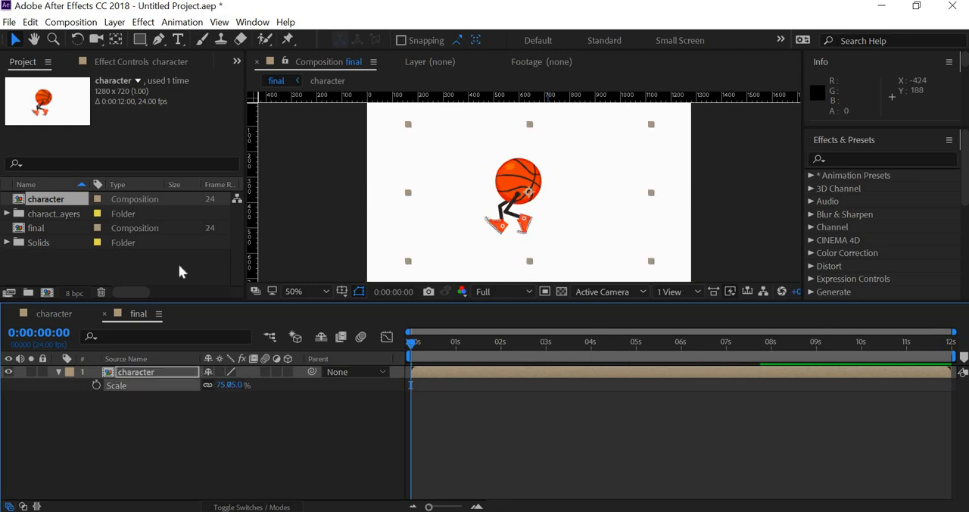
- Import street.ai as a composition with the footage dimensions set to Layer Size
right_click(133, 273)
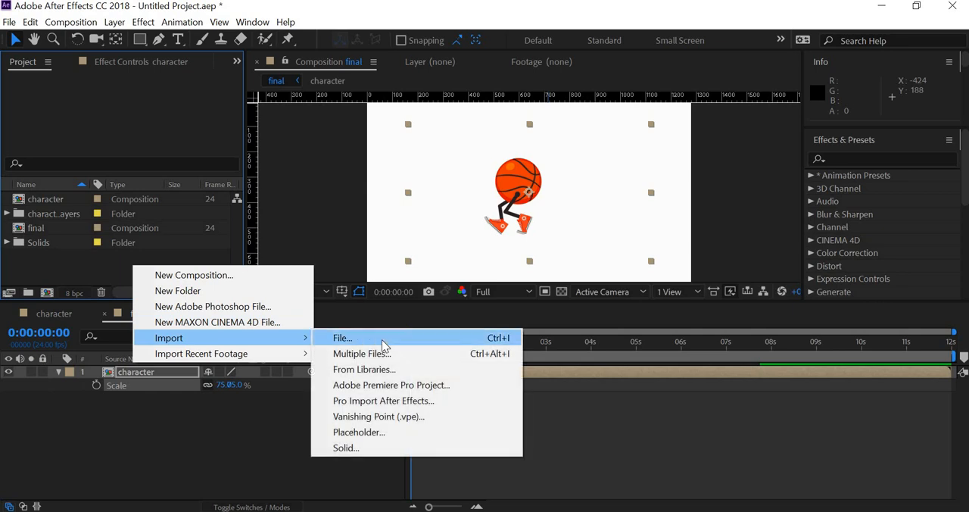
left_click(352, 217)
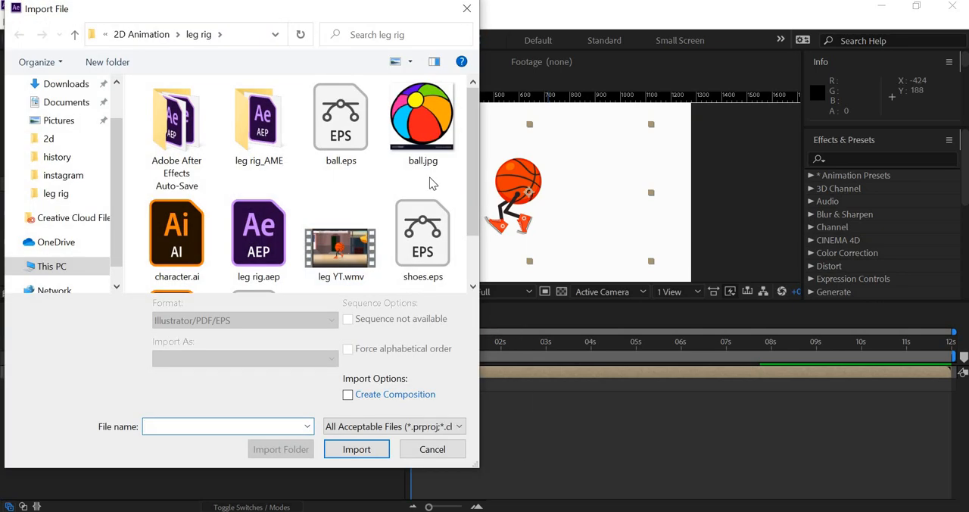
left_click(198, 261)
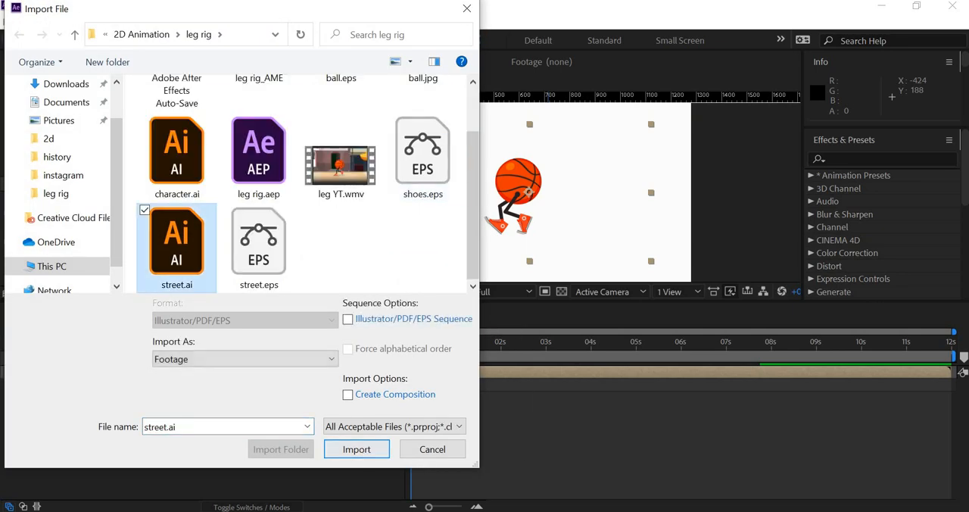
left_click(357, 449)
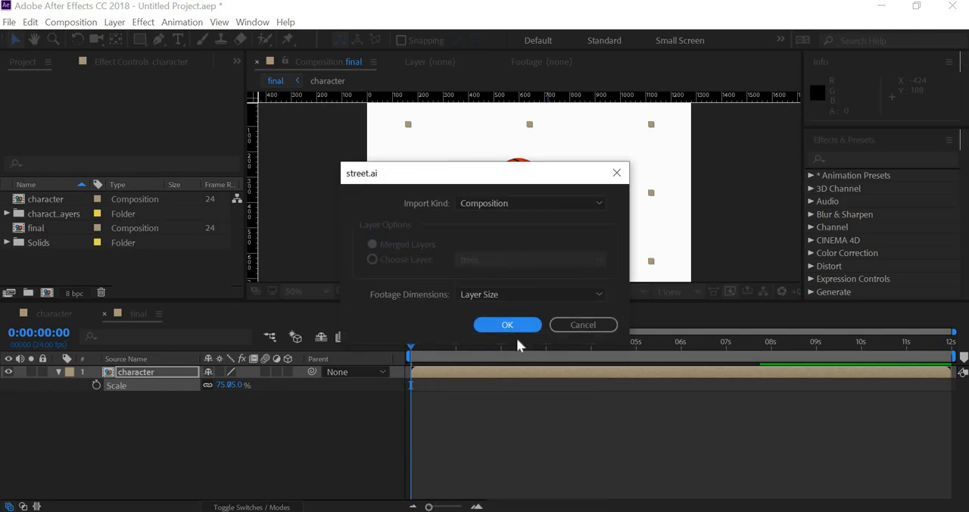
left_click(512, 326)
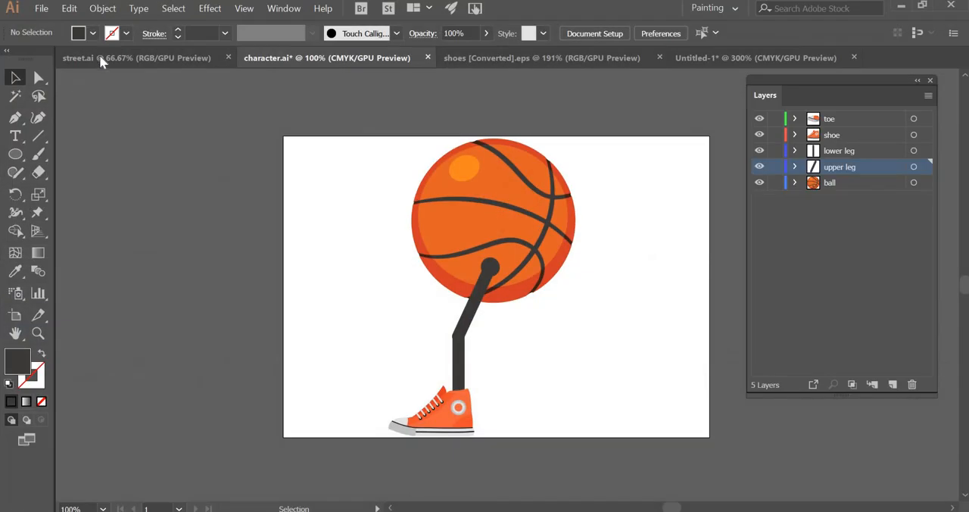
- Switch to Illustrator and examine what the trees, fg and bldg layers of street.ai contain by toggling their visibility
left_click(102, 61)
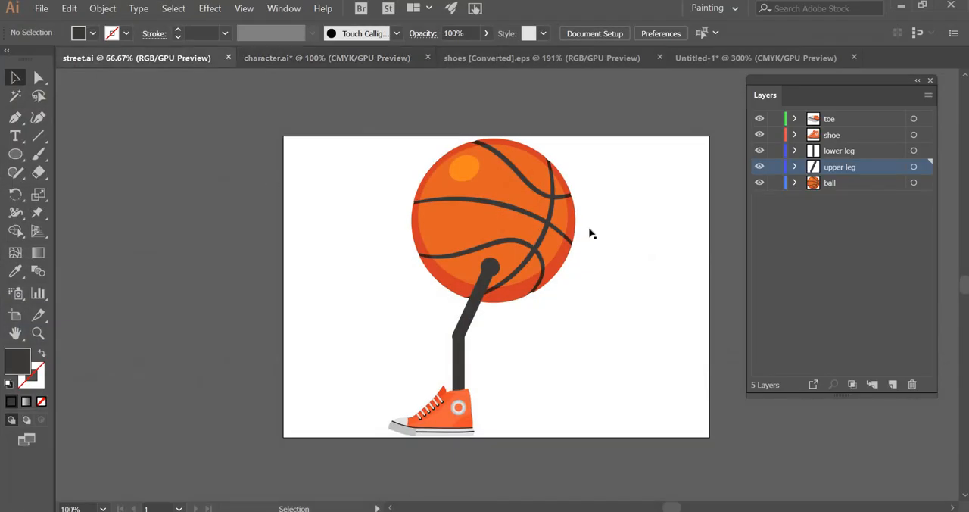
left_click(760, 121)
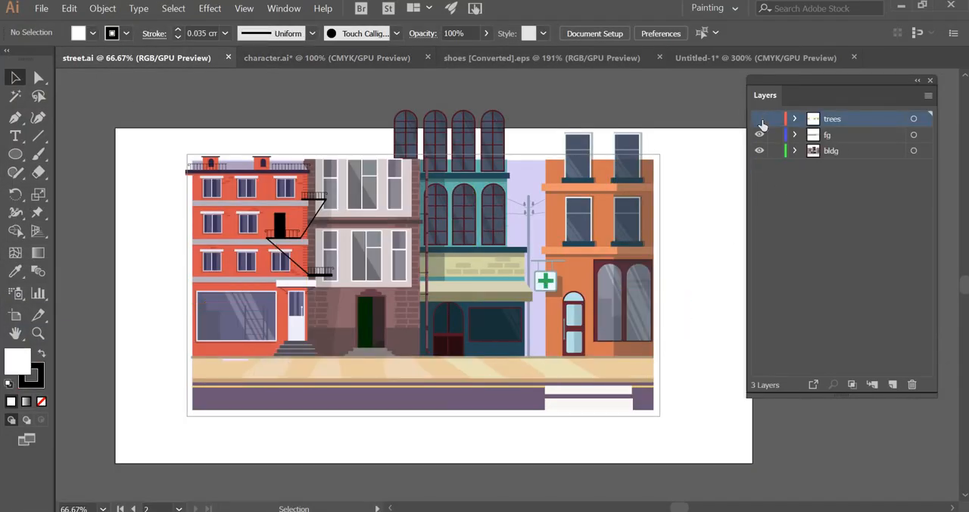
left_click(760, 121)
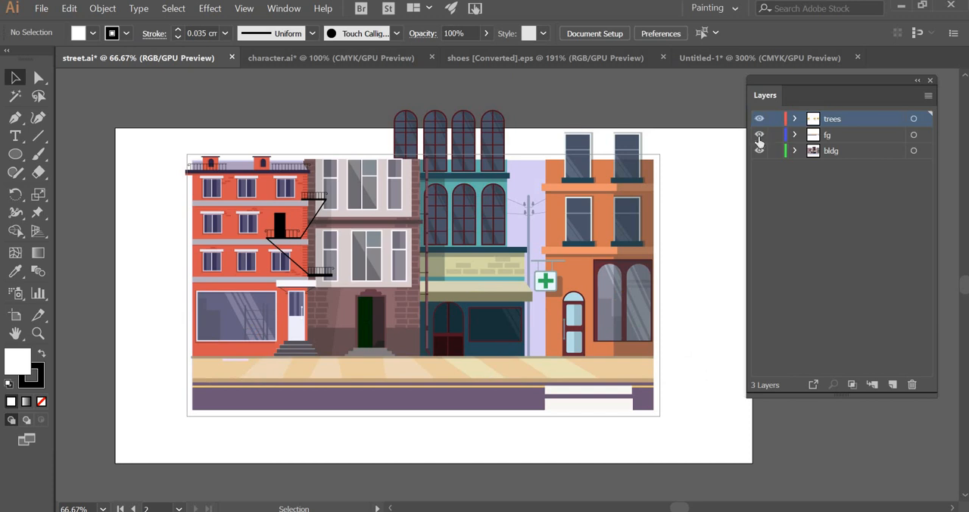
left_click(760, 119)
left_click(759, 134)
left_click(759, 134)
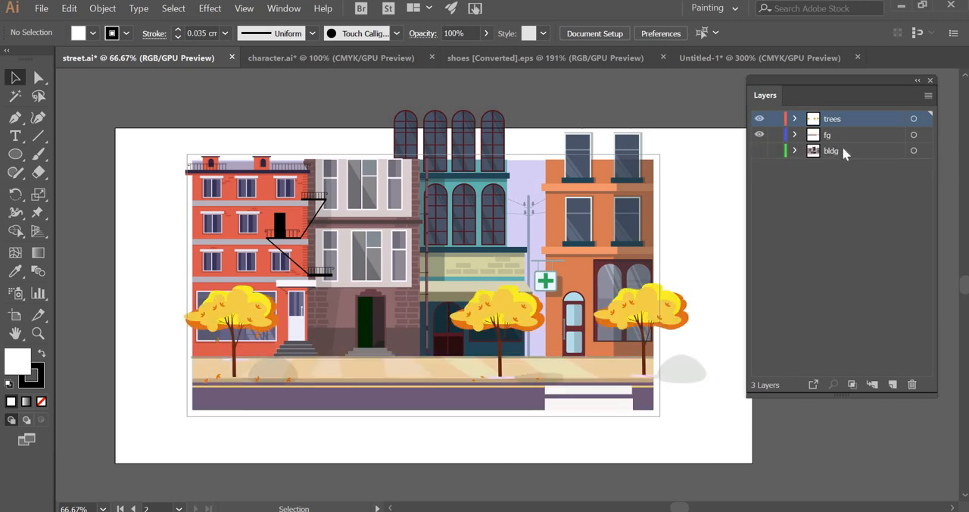
left_click(759, 150)
left_click(760, 151)
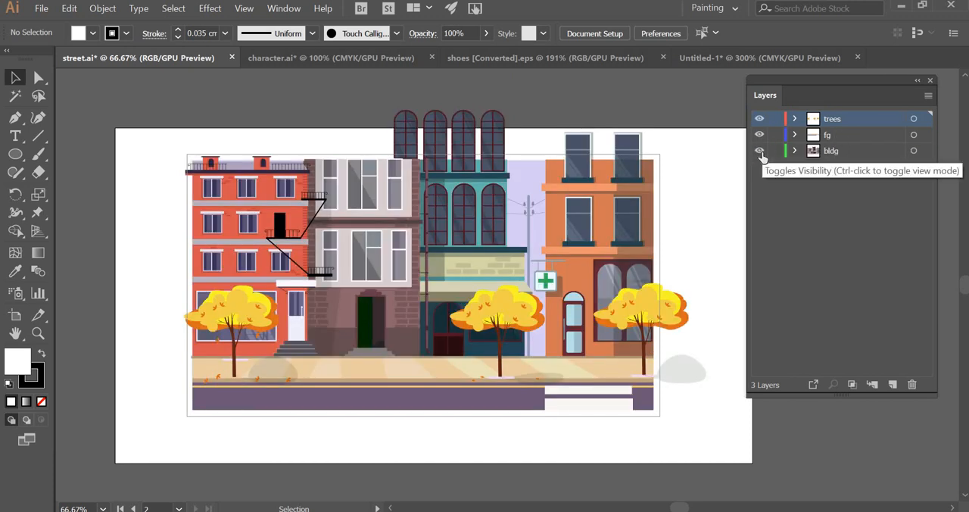
left_click(759, 151)
left_click(759, 150)
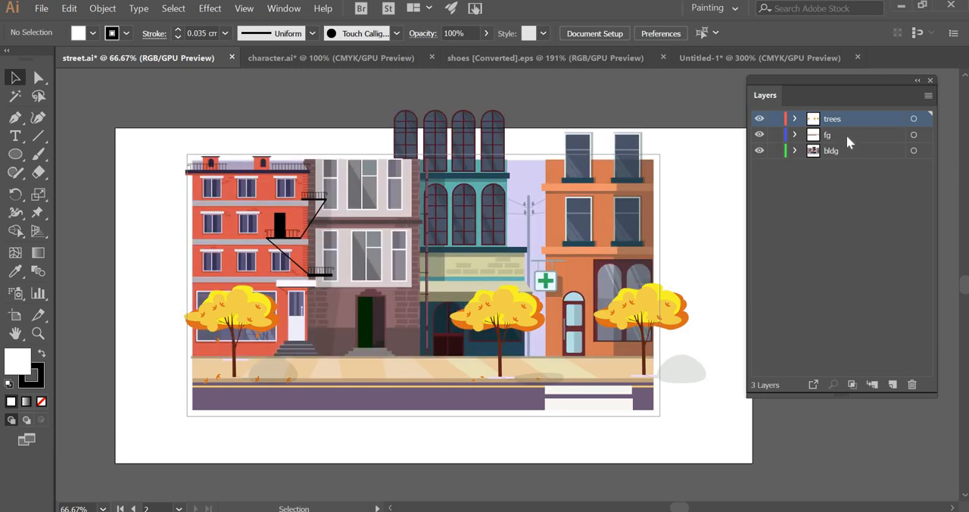
left_click(846, 134)
left_click(846, 121)
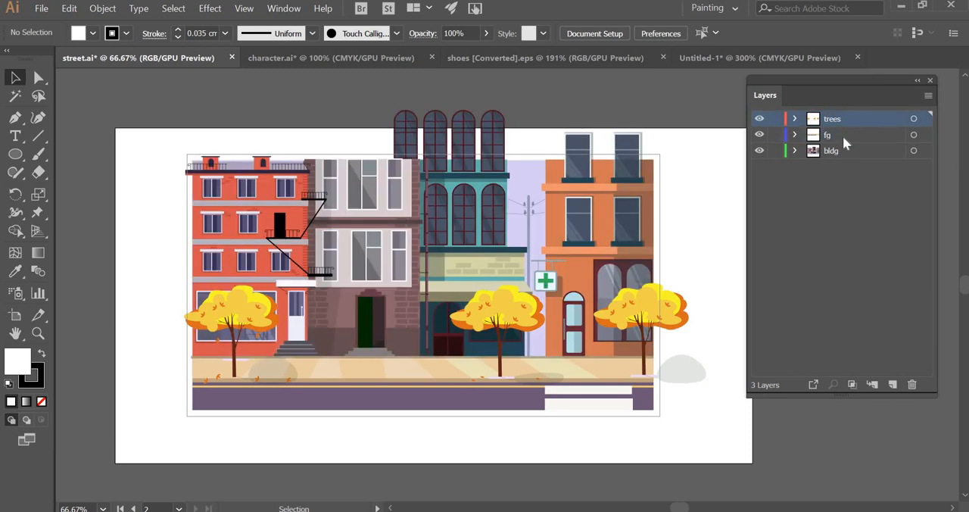
left_click(759, 151)
left_click(760, 150)
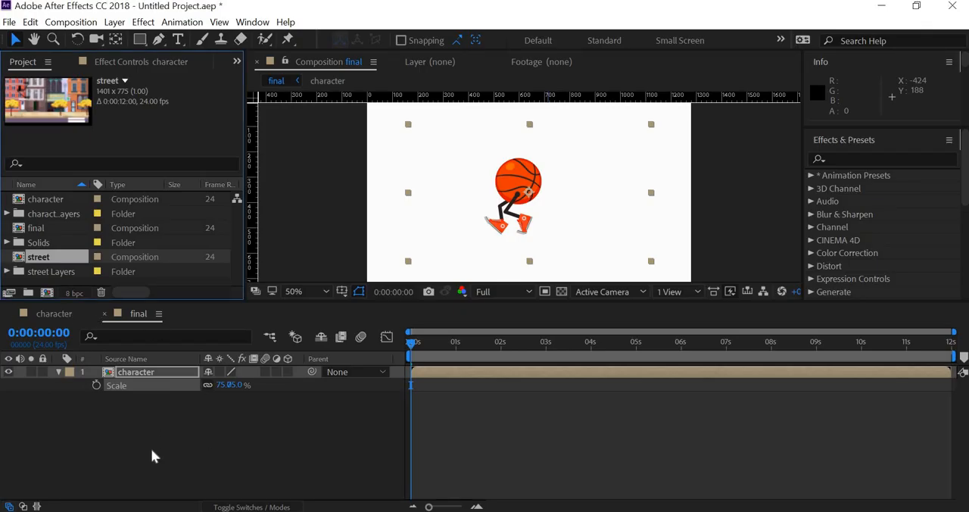
- Open the street composition in its own timeline
double_click(55, 261)
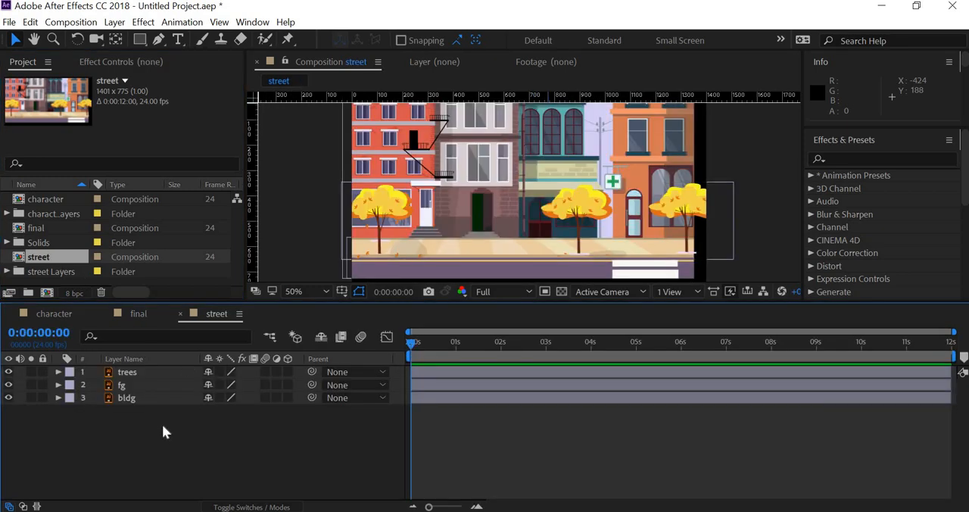
left_click(70, 22)
left_click(203, 447)
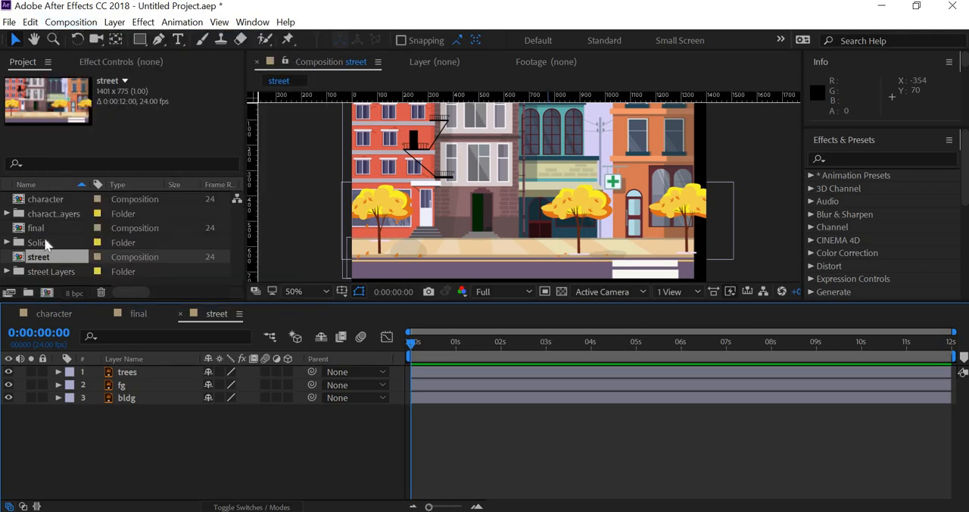
- Delete the composition named "final" from the project
left_click(37, 226)
right_click(37, 226)
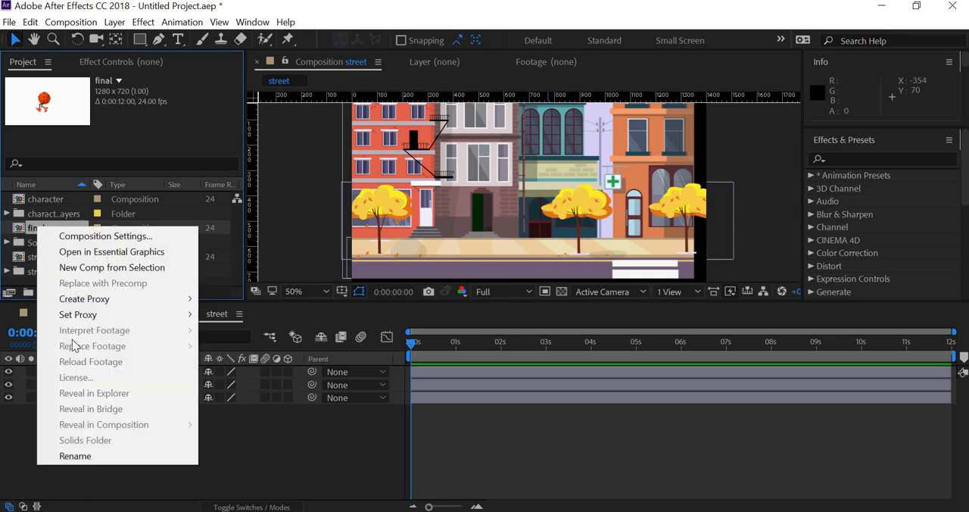
left_click(30, 234)
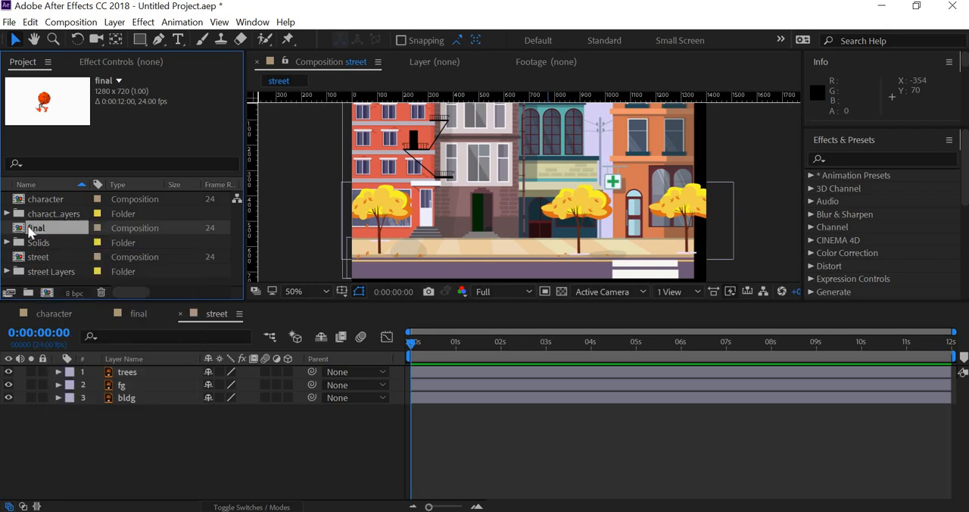
key("Delete")
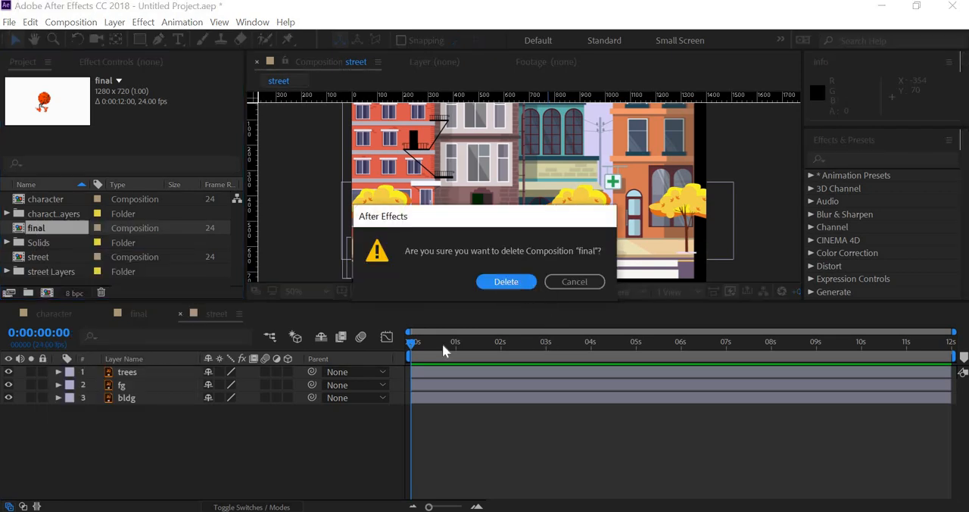
key("Return")
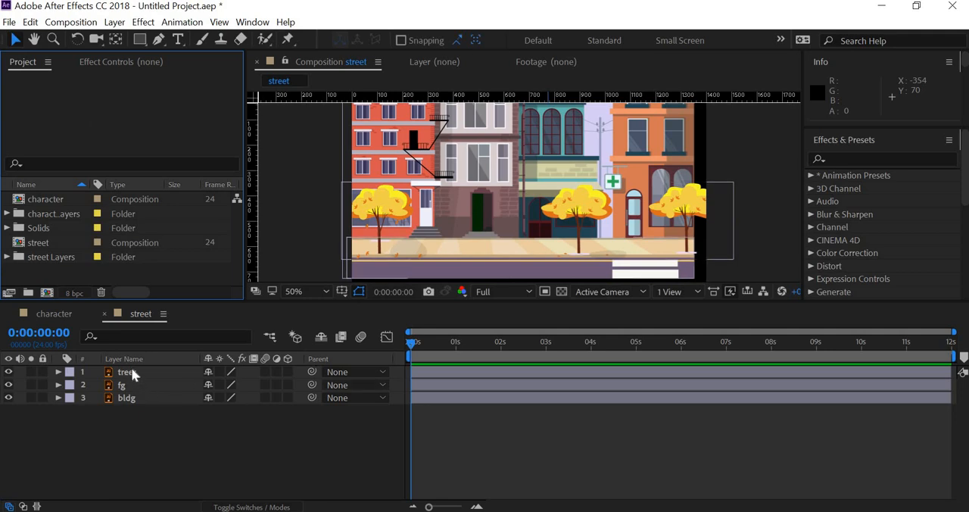
- Add the character composition to the street composition as a layer between fg and bldg
left_click_drag(46, 198, 122, 399)
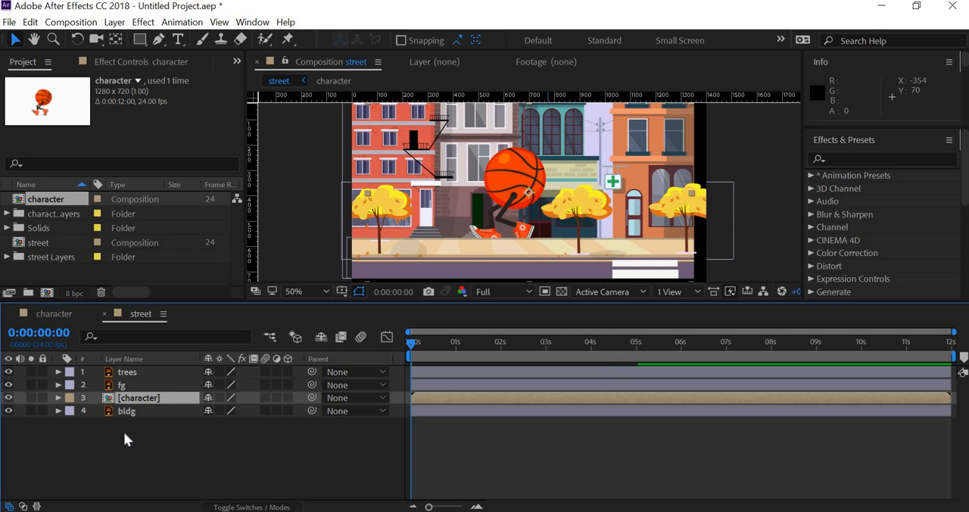
- Try placing the character layer beneath the bldg layer and the trees and fg layers at the bottom of the stack, and undo the reordering
left_click_drag(142, 398, 141, 371)
left_click(141, 374)
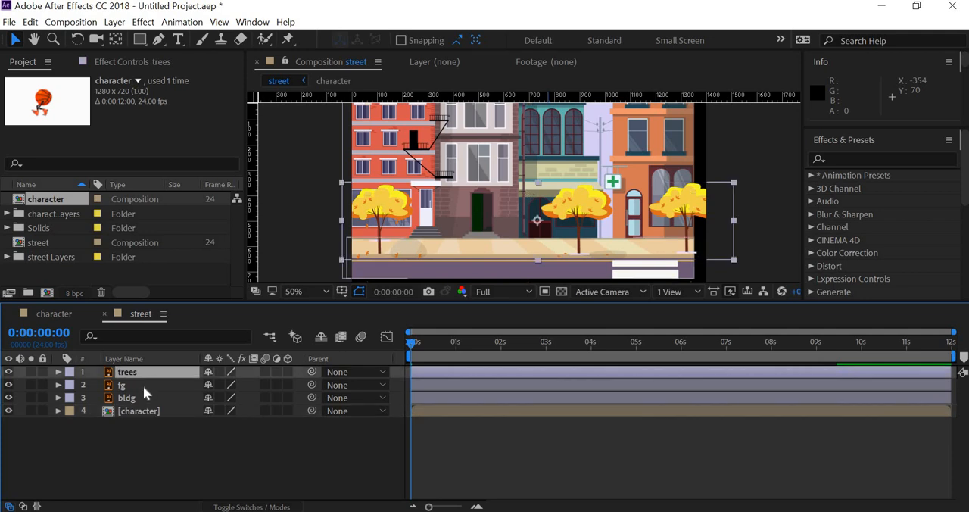
left_click(143, 386, "shift")
left_click_drag(143, 386, 147, 433)
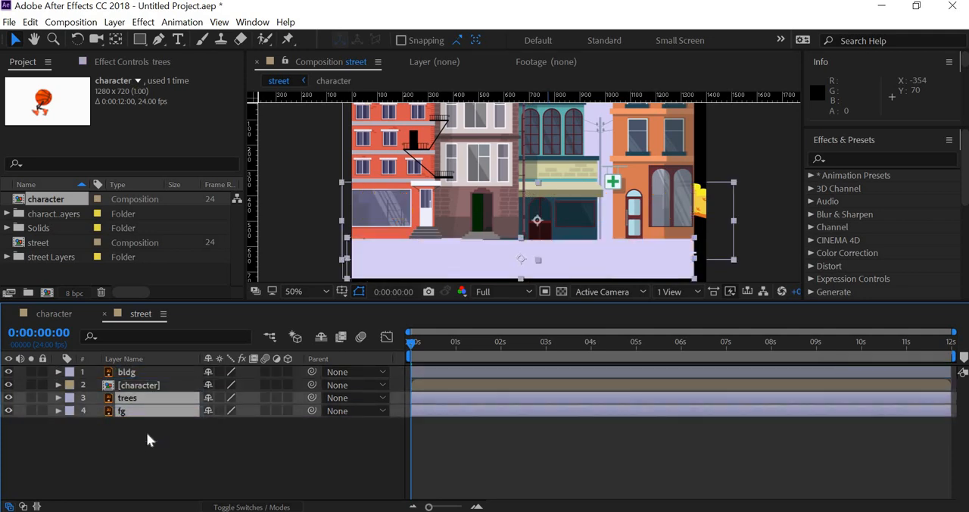
key("ctrl+z")
key("ctrl+z")
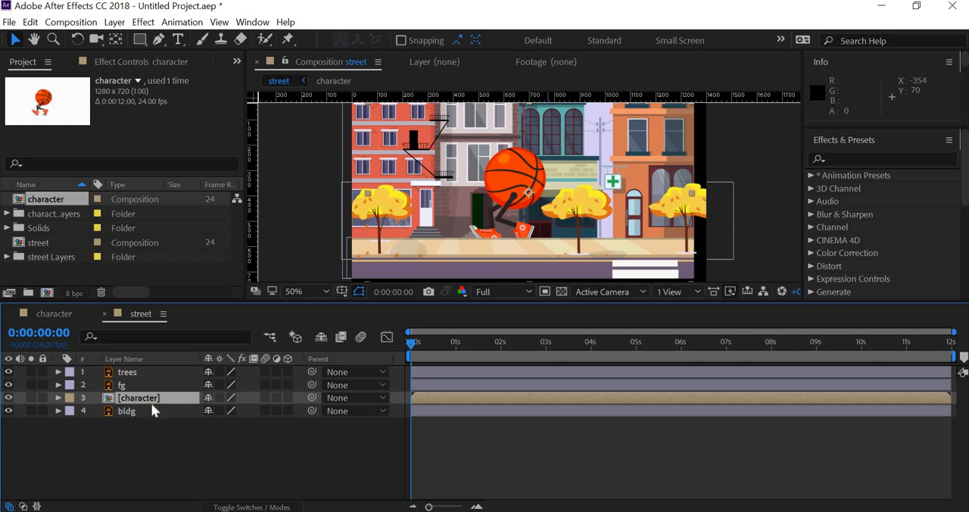
- Move the character layer to the top of the street composition's layer stack
left_click_drag(140, 369, 139, 371)
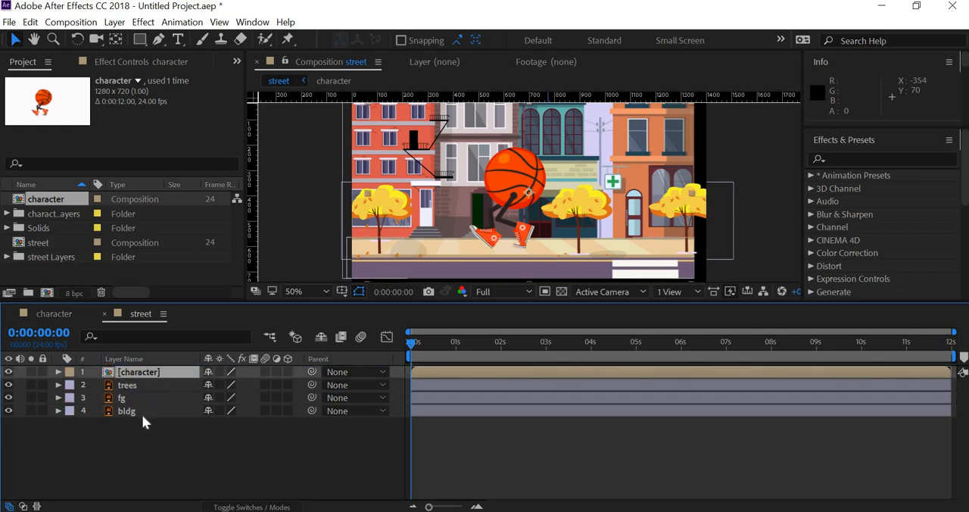
- Try stacking the trees and fg layers above the character layer, undo the change and clear the layer selection
left_click_drag(142, 414, 156, 368)
left_click(148, 385)
left_click(154, 400, "shift")
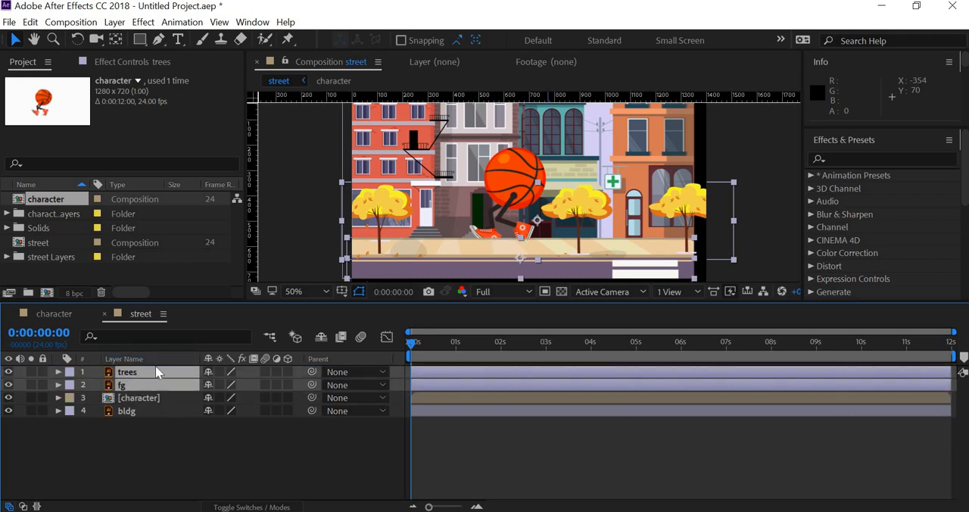
key("ctrl+z")
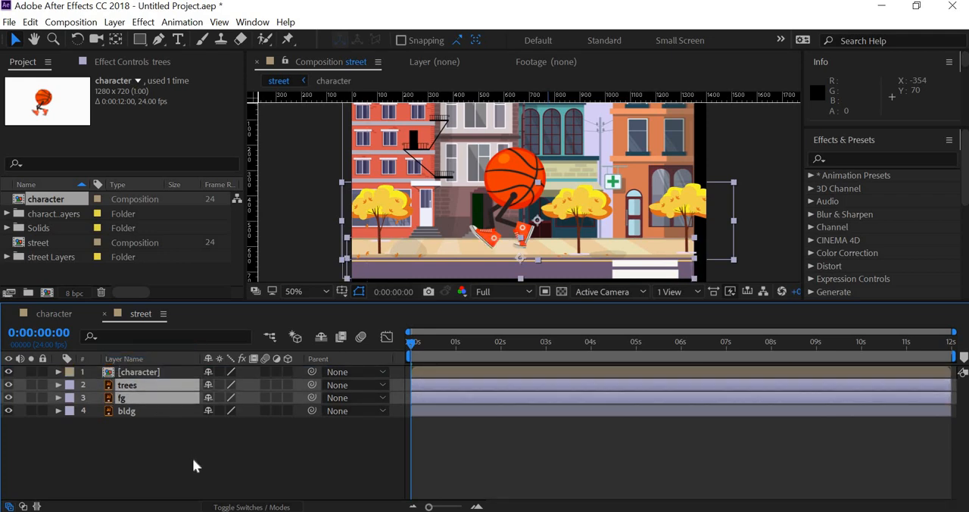
left_click(193, 458)
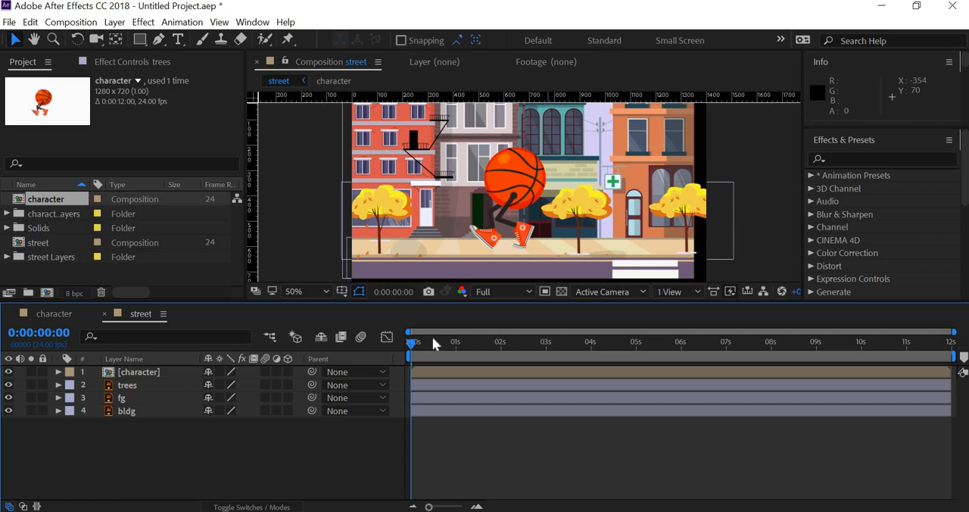
- Select the trees and fg layers together, nudge them 10 pixels left, and move them back
left_click(130, 386)
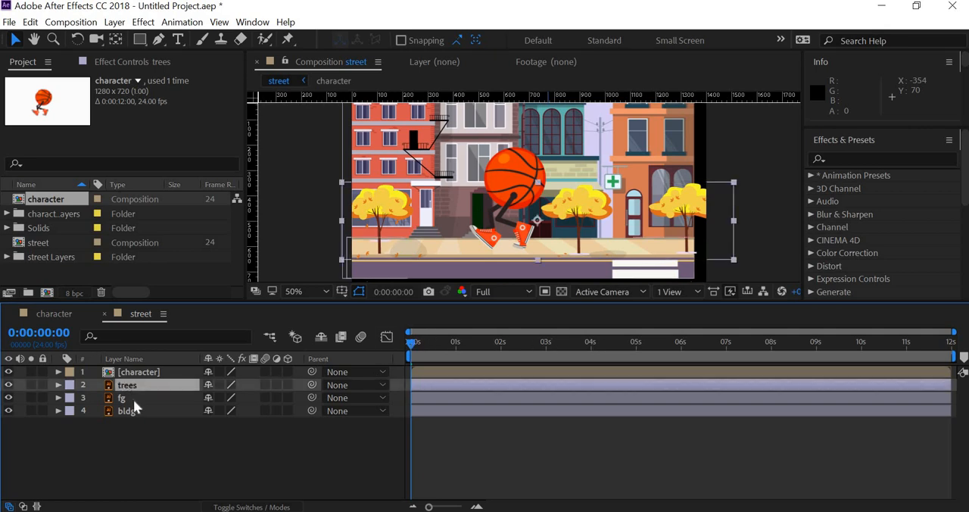
left_click(133, 399, "shift")
key("shift+Left")
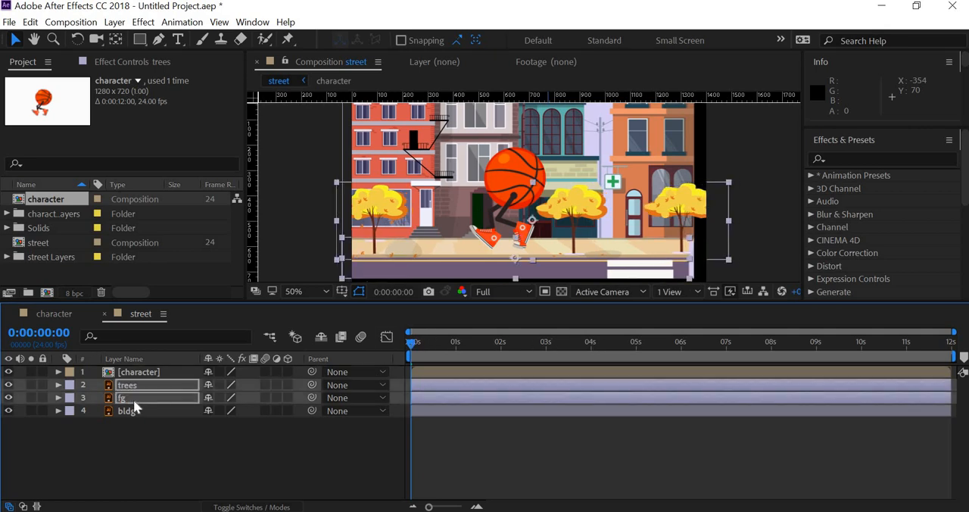
key("shift+Right")
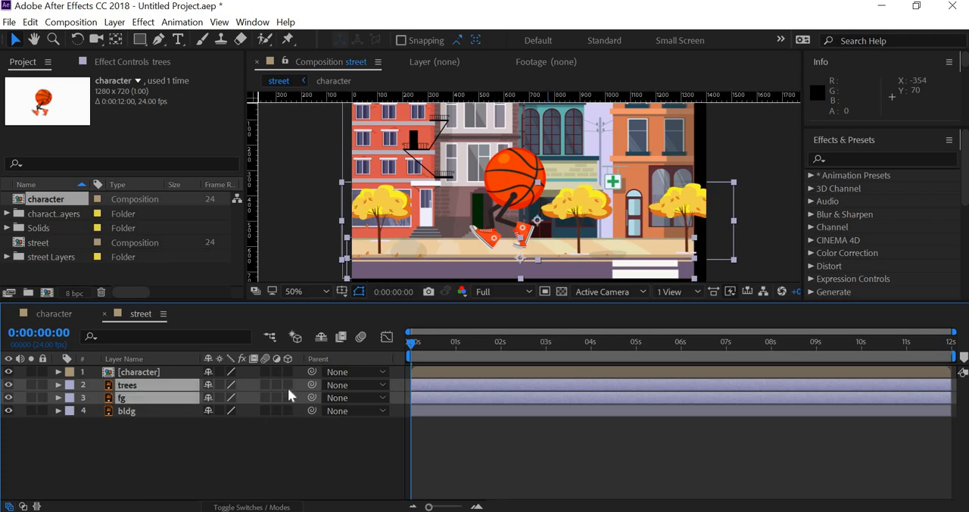
- Turn on 3D for the trees, fg and bldg layers
left_click_drag(288, 386, 288, 409)
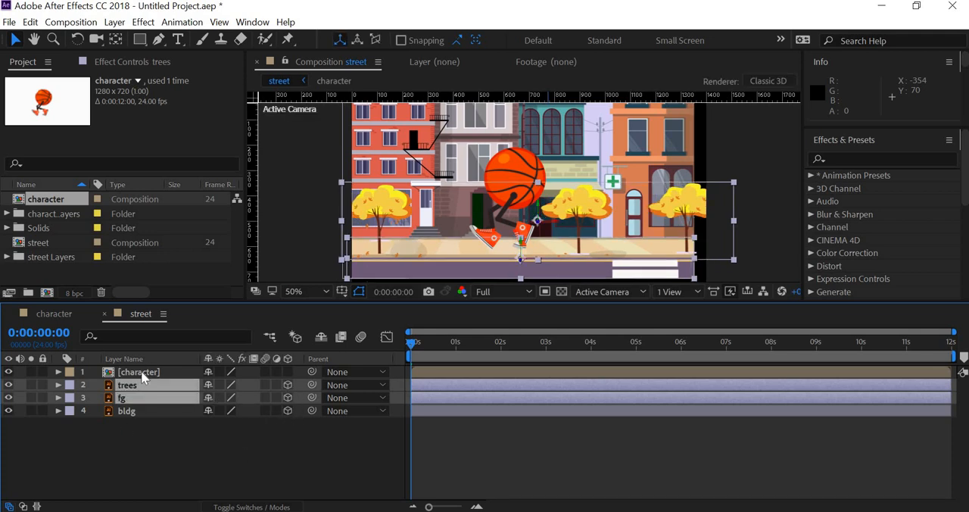
- Try the character layer below fg and below bldg, and return it to the top of the layer stack
left_click_drag(144, 376, 146, 403)
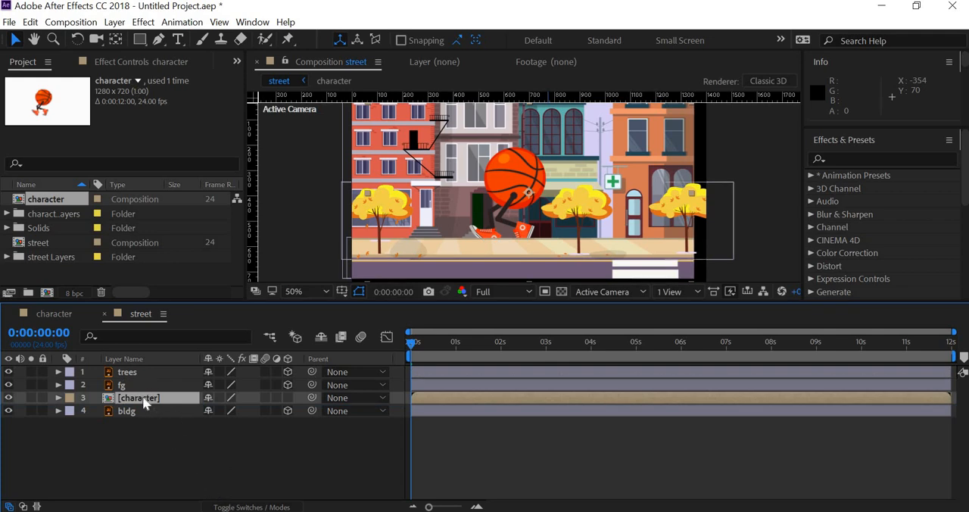
left_click_drag(146, 401, 147, 417)
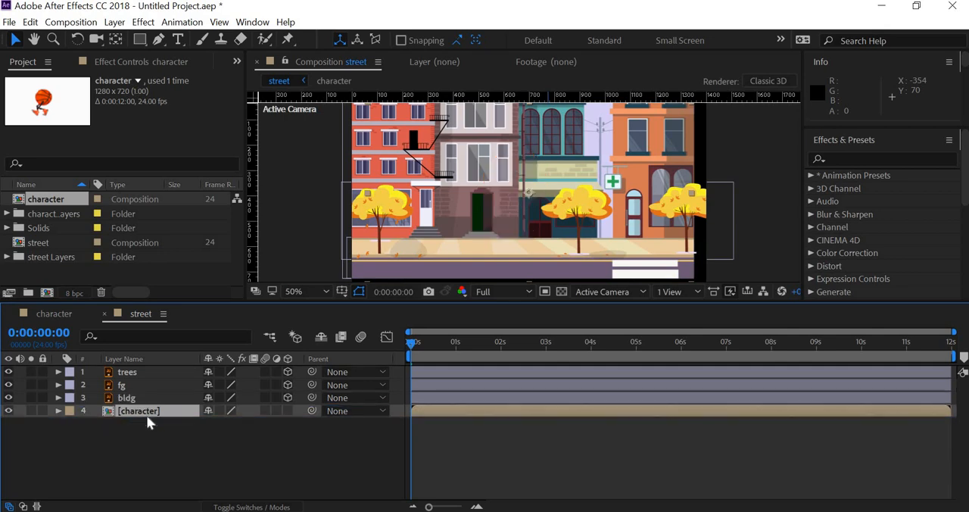
key("ctrl+bracketright")
key("ctrl+shift+bracketright")
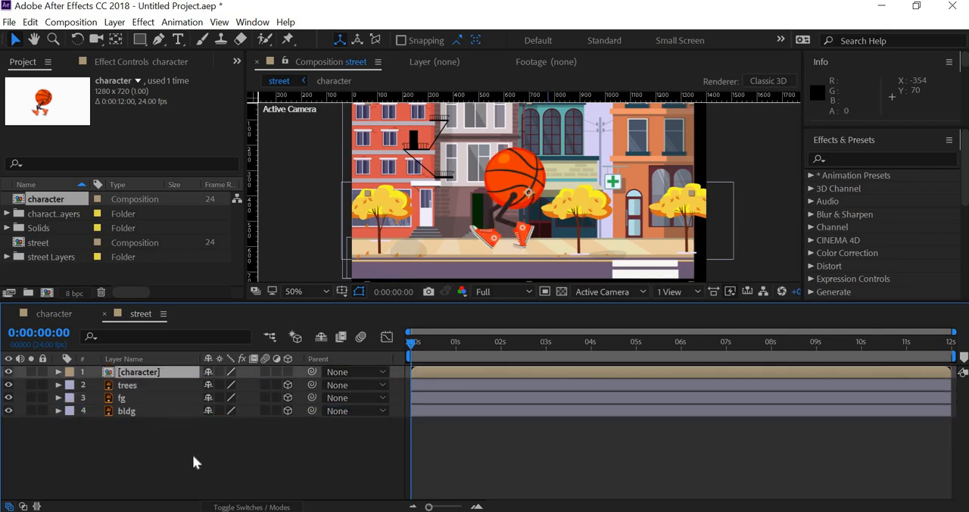
- Select the trees and fg layers together and stack them above the character layer
left_click(192, 454)
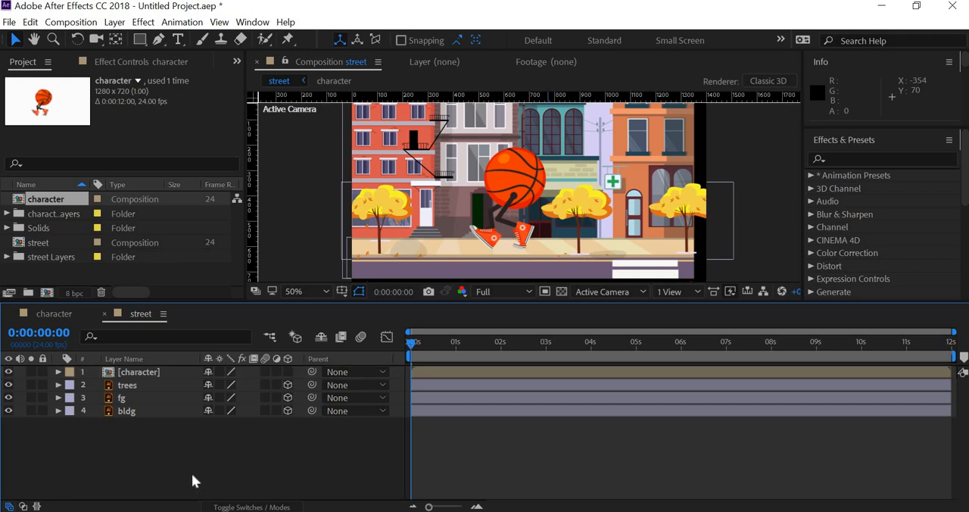
left_click(142, 376)
left_click(141, 384)
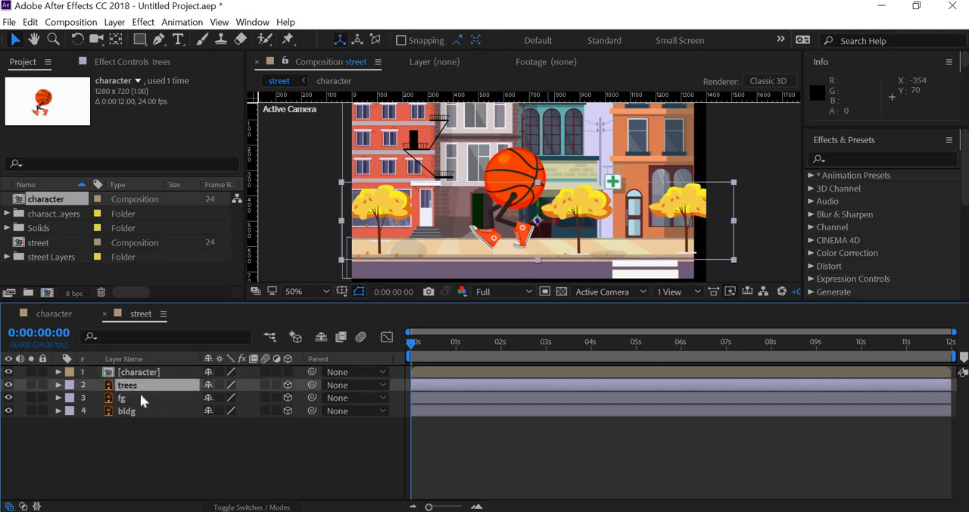
left_click(140, 394, "shift")
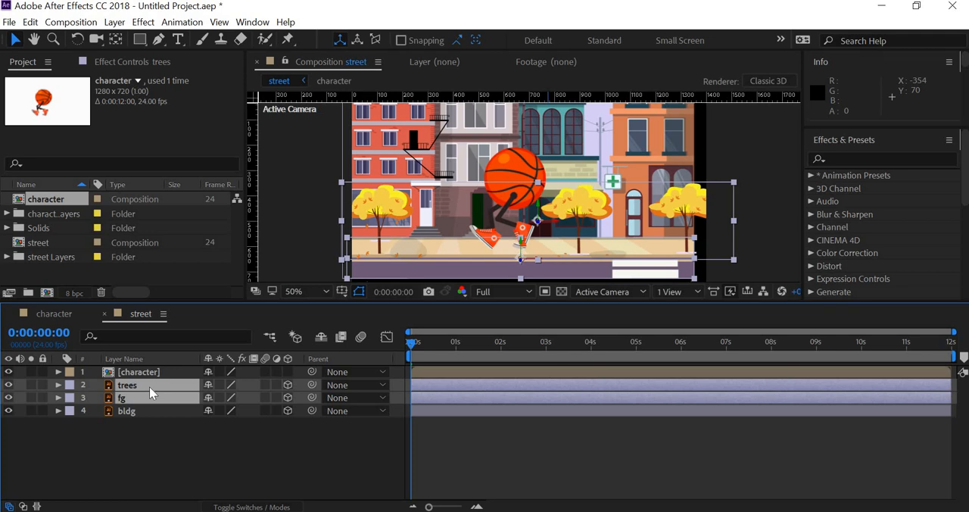
left_click_drag(149, 386, 153, 369)
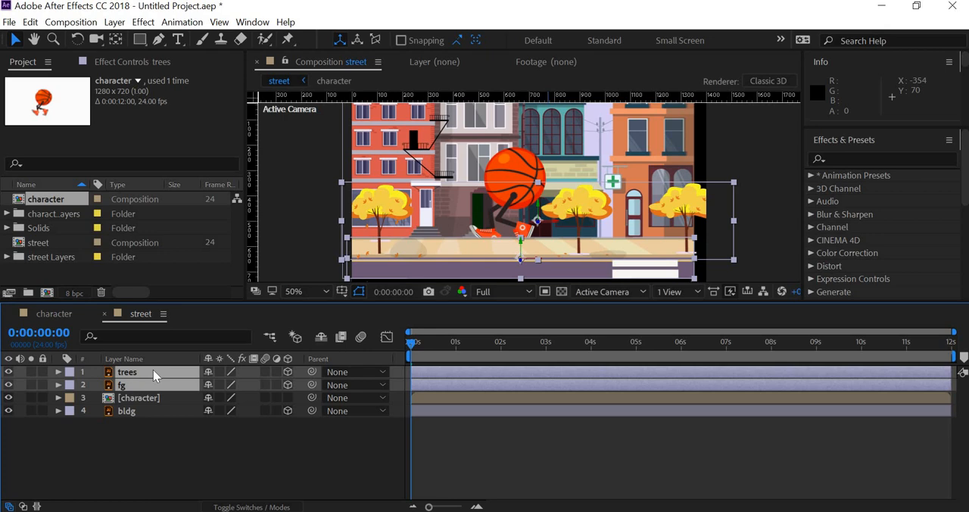
- Move the character layer slightly up in the street scene, then select the trees and fg layers together
left_click(169, 399)
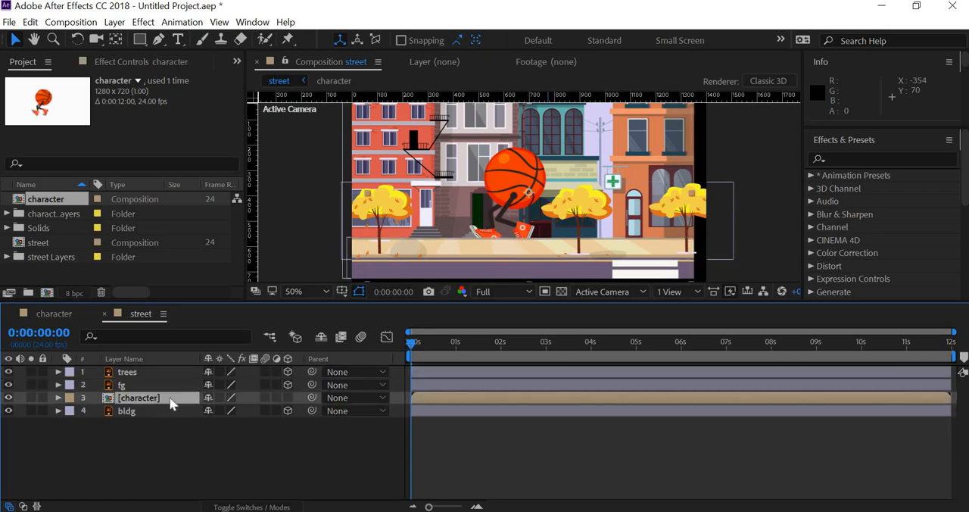
key("Return")
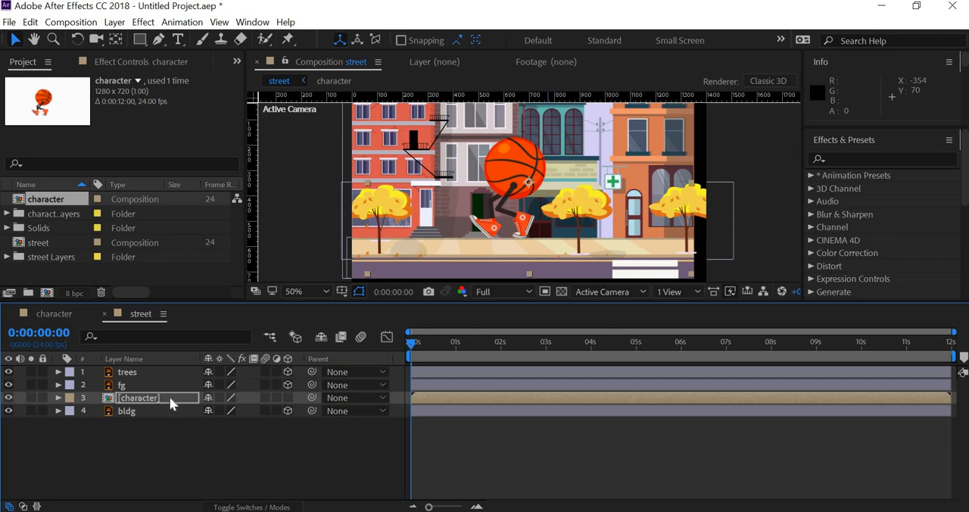
left_click(149, 372)
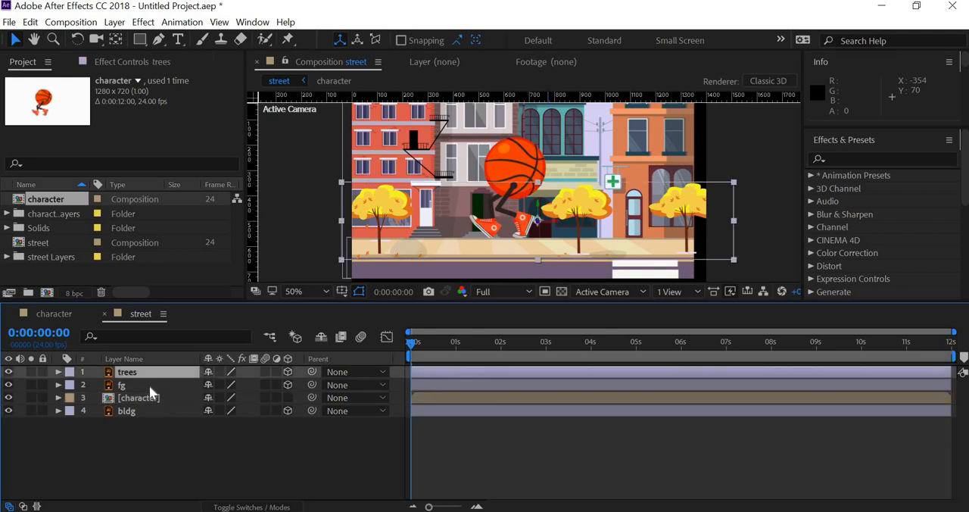
left_click(173, 385, "shift")
- Open the recently used project leg rig.aep in place of the untitled project
left_click_drag(384, 8, 572, 128)
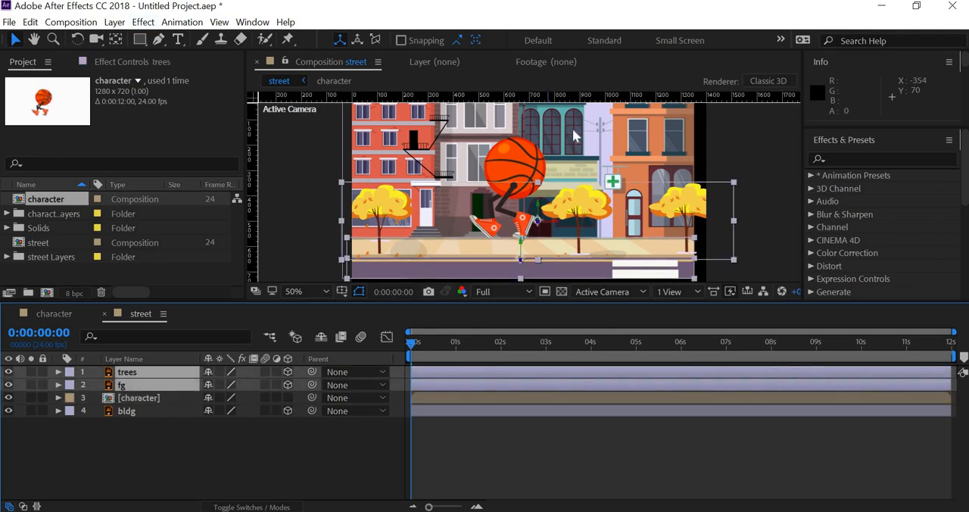
left_click_drag(418, 43, 384, 7)
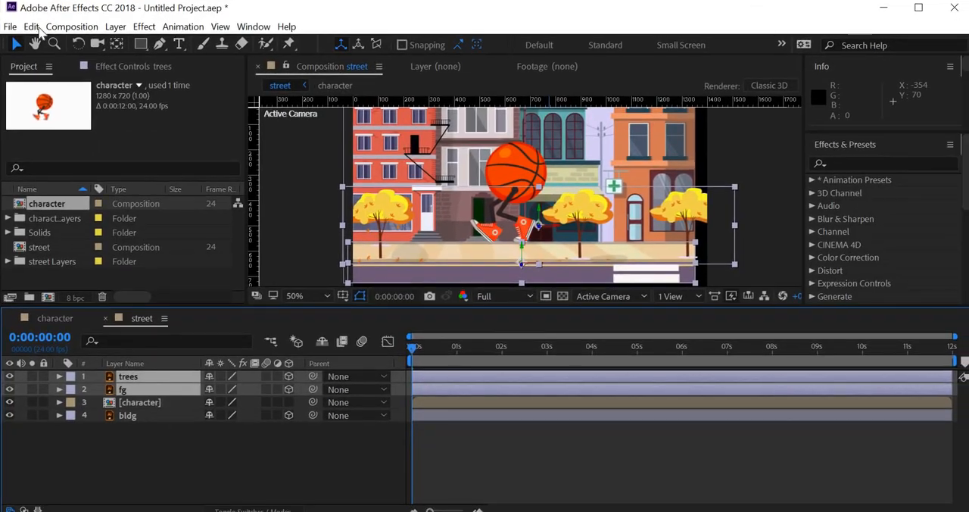
left_click(10, 28)
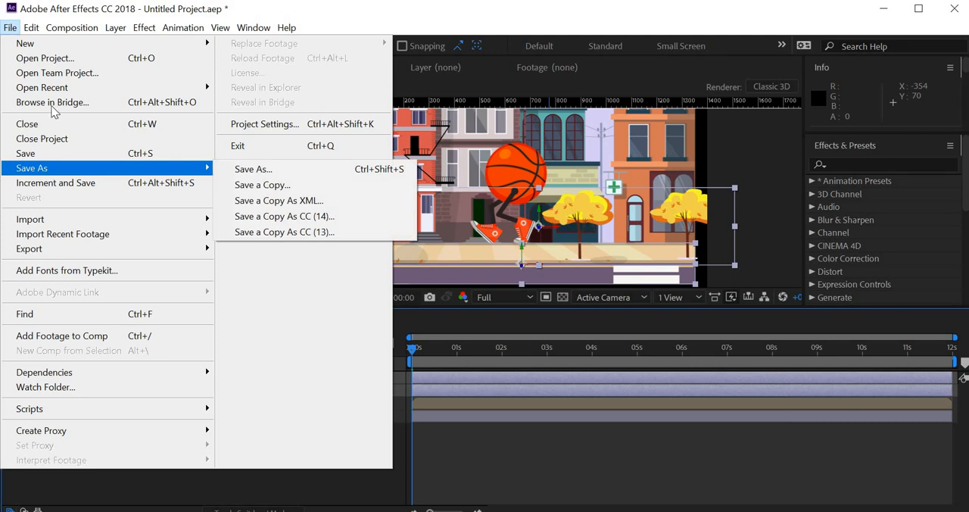
mouse_move(49, 88)
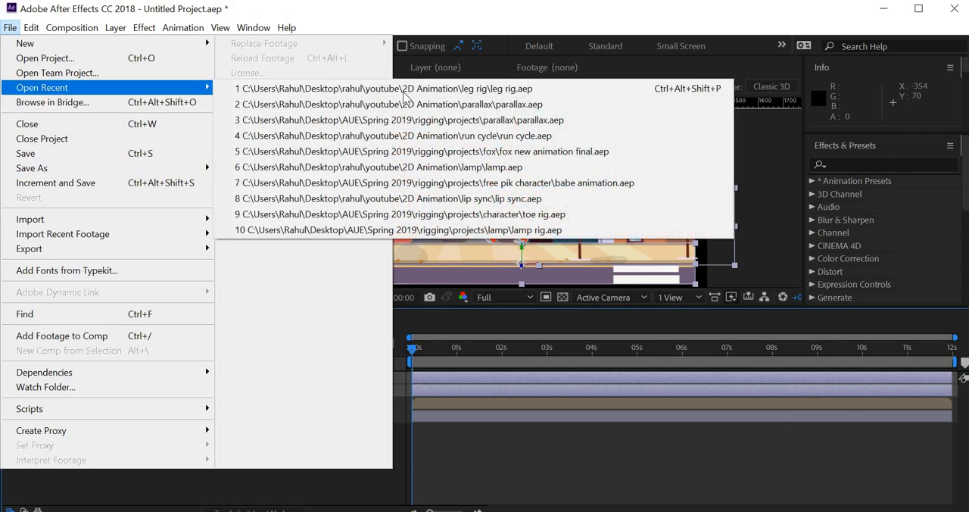
left_click(467, 89)
left_click(508, 286)
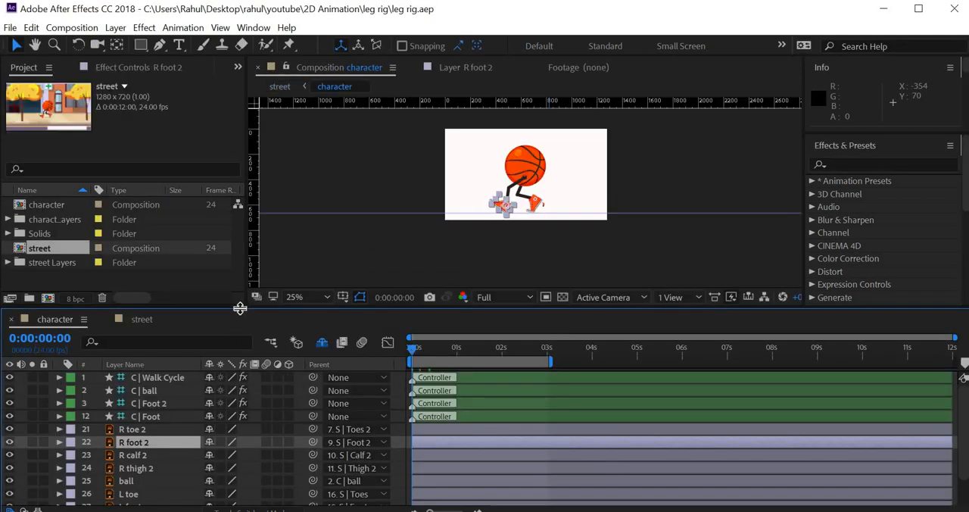
- Switch to the street composition, look at its bldg and character layers, and give the composition preview enough height
left_click_drag(240, 308, 251, 251)
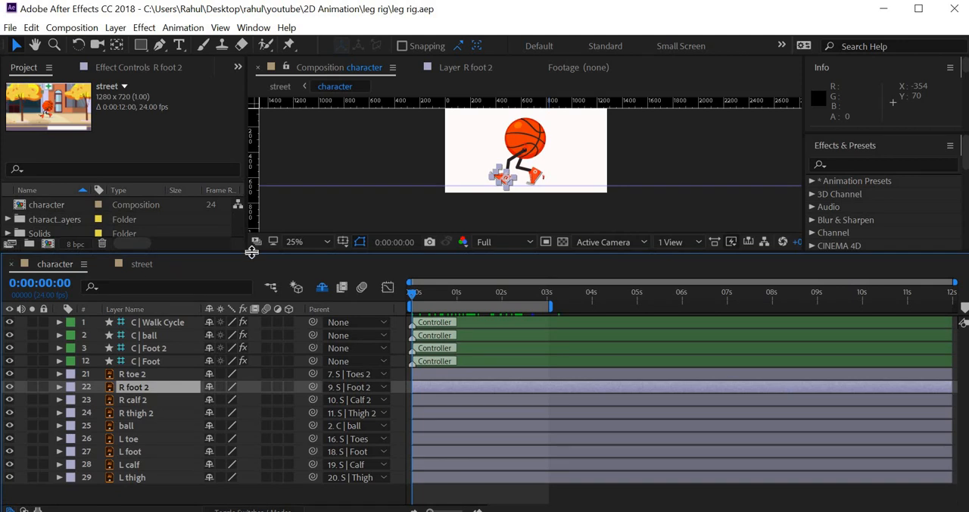
left_click(142, 262)
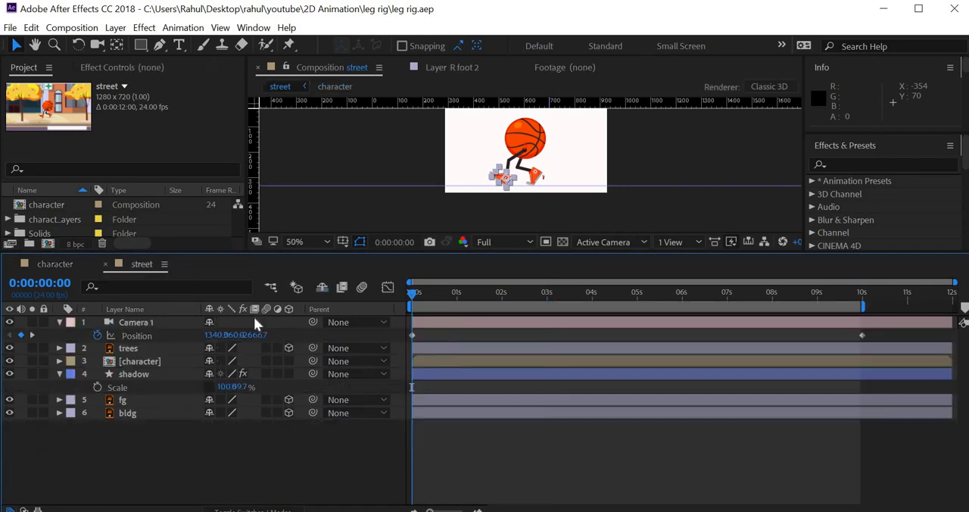
left_click(135, 415)
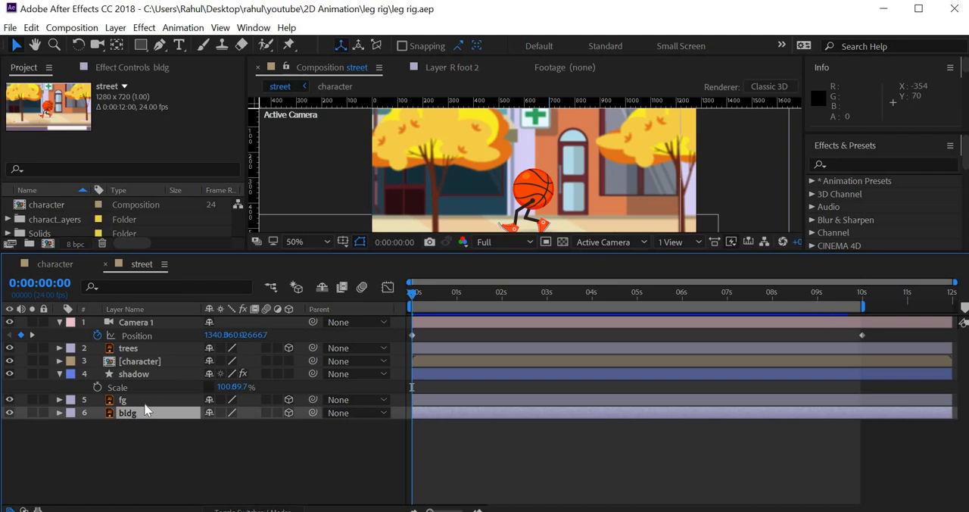
left_click(150, 360)
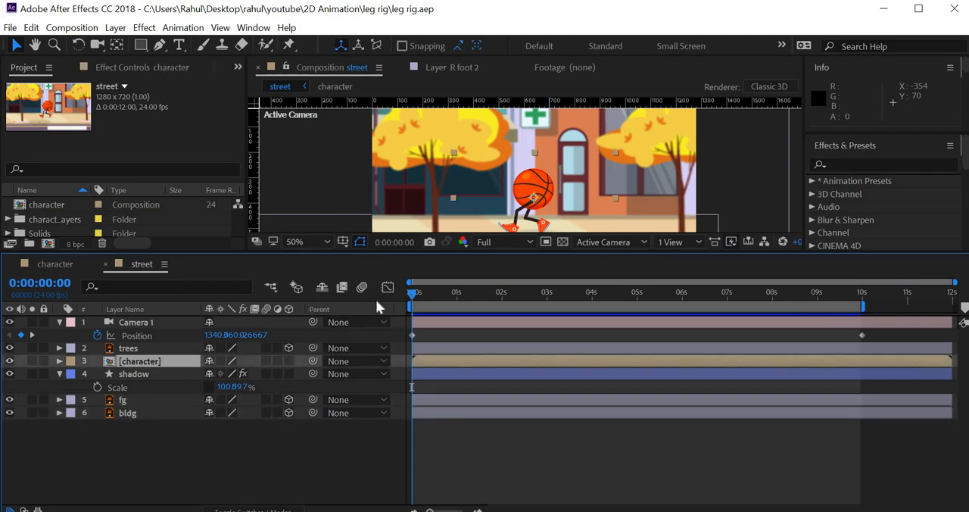
left_click_drag(377, 255, 376, 303)
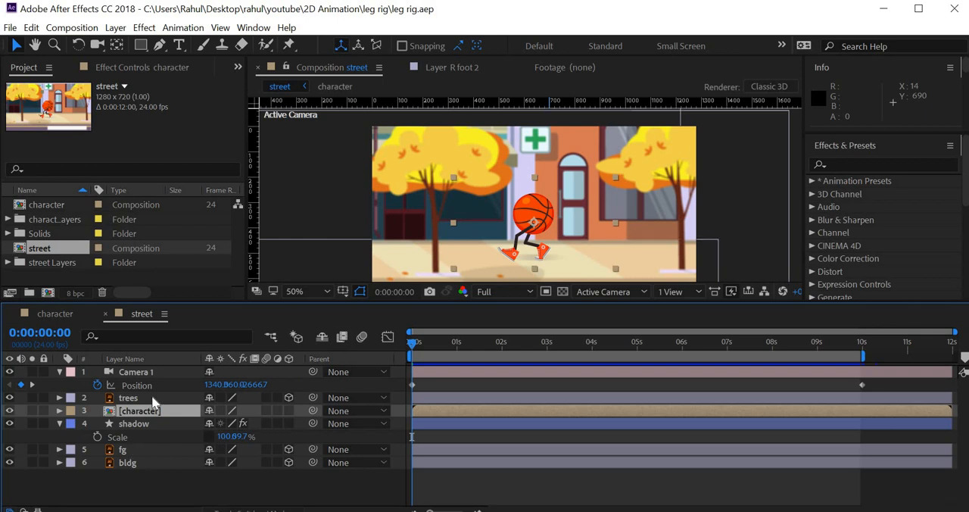
- Review the fg, bldg, character and shadow layers in turn and show the shadow layer's Directional Blur settings
left_click(151, 450)
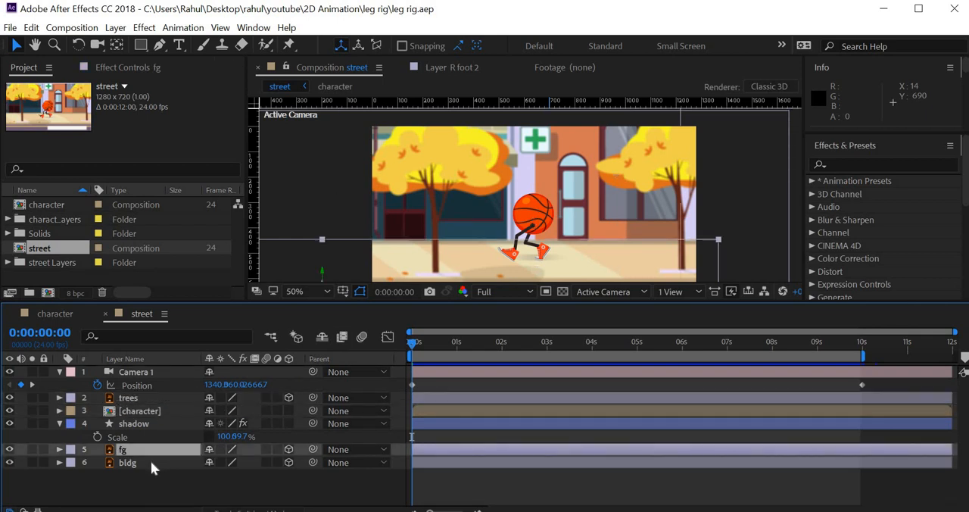
left_click(151, 462, "shift")
left_click(157, 411)
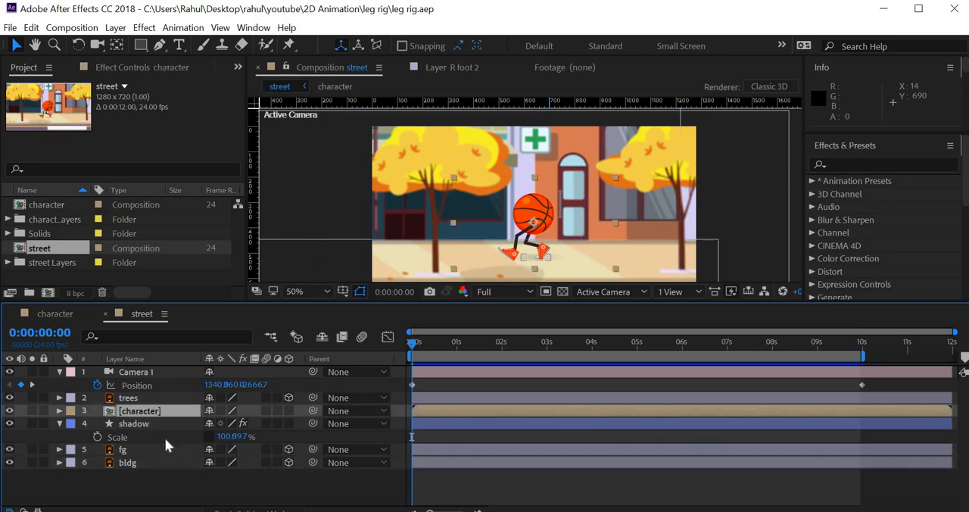
left_click(154, 426)
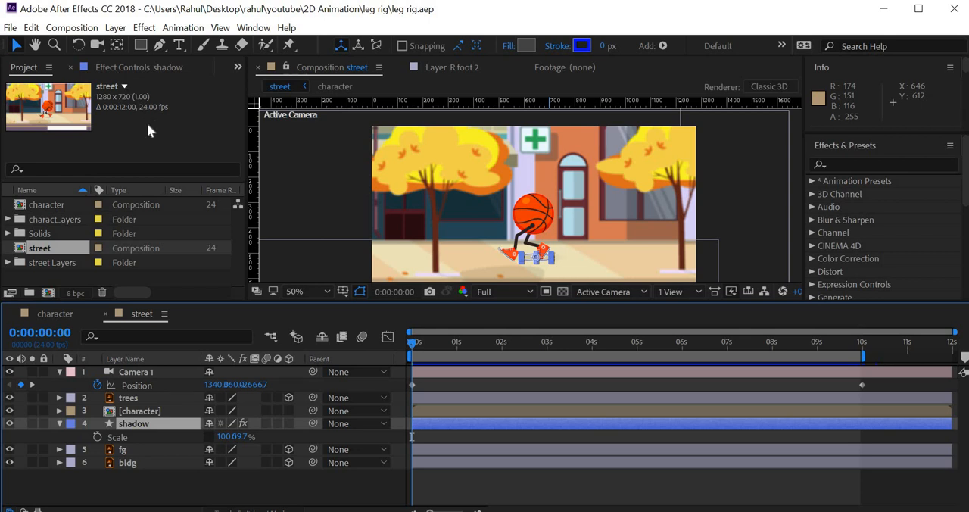
left_click(137, 68)
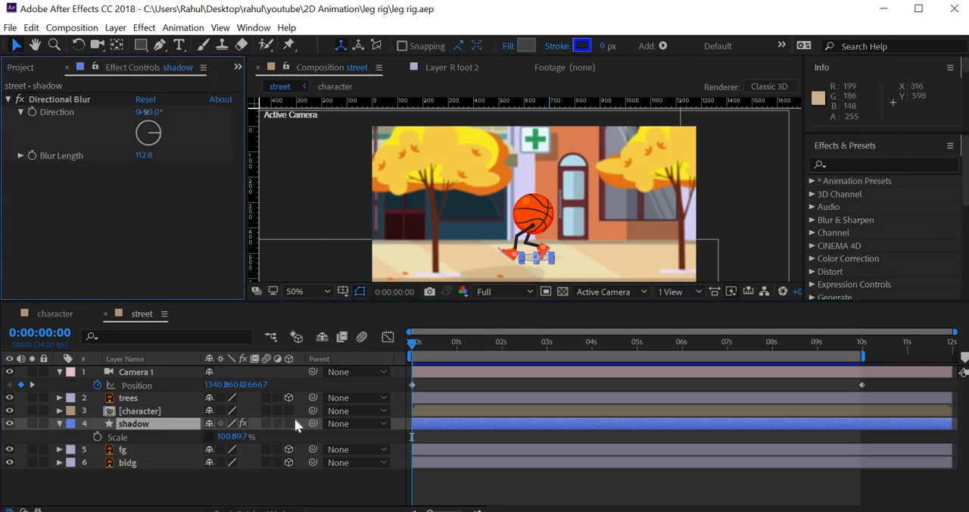
- Set the composition preview to 2 Views - Horizontal and adjust its height against the timeline
left_click(700, 292)
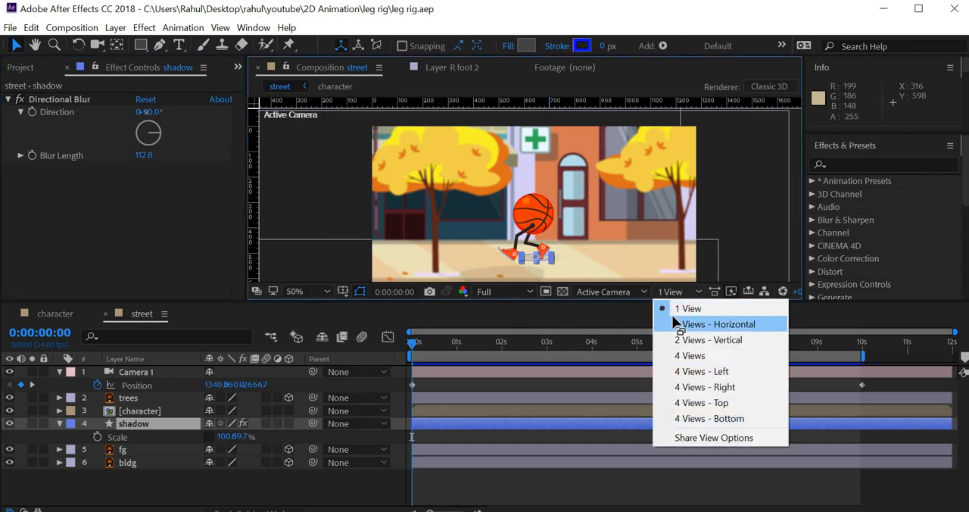
left_click(676, 326)
left_click_drag(633, 303, 636, 371)
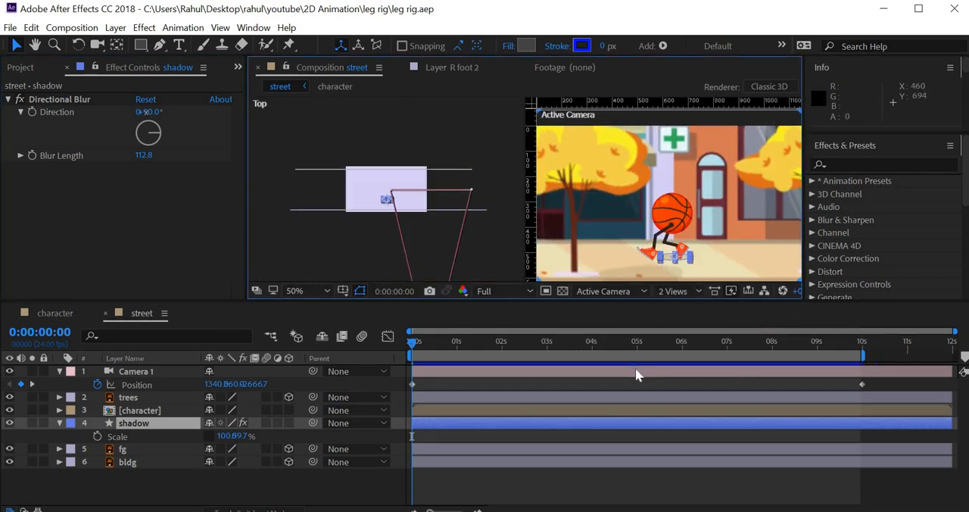
left_click_drag(311, 368, 313, 294)
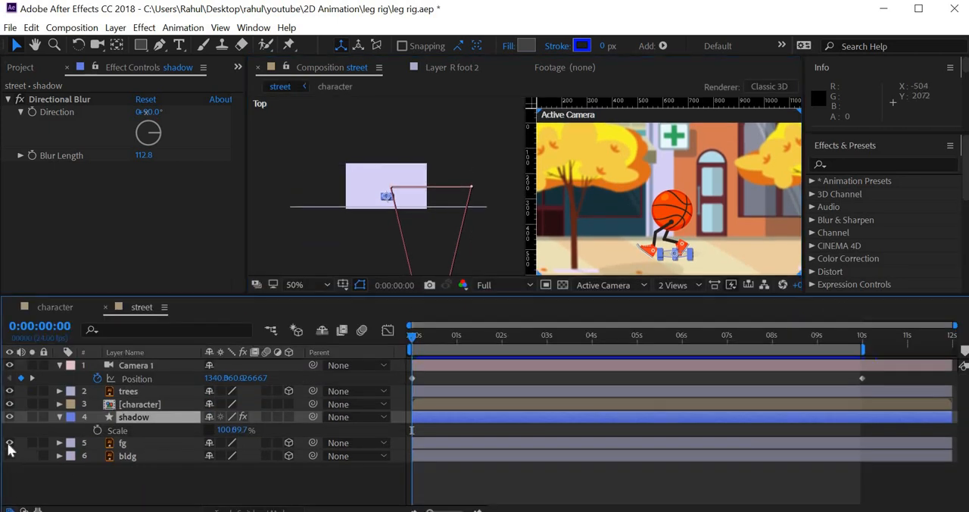
- Hide and show the bldg and fg layers to check their depth, and select trees and fg in the Top view
left_click(9, 455)
left_click(9, 443)
left_click(9, 443)
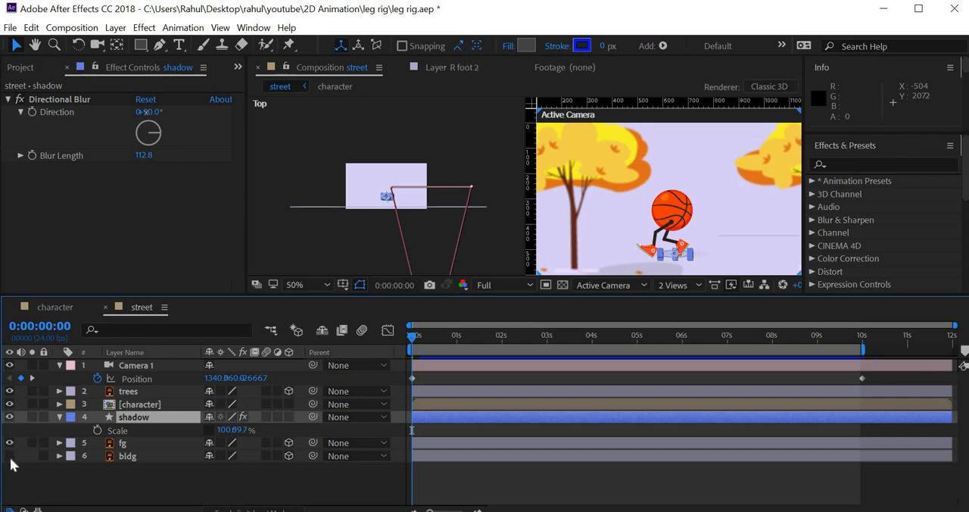
left_click(10, 457)
left_click_drag(331, 145, 306, 245)
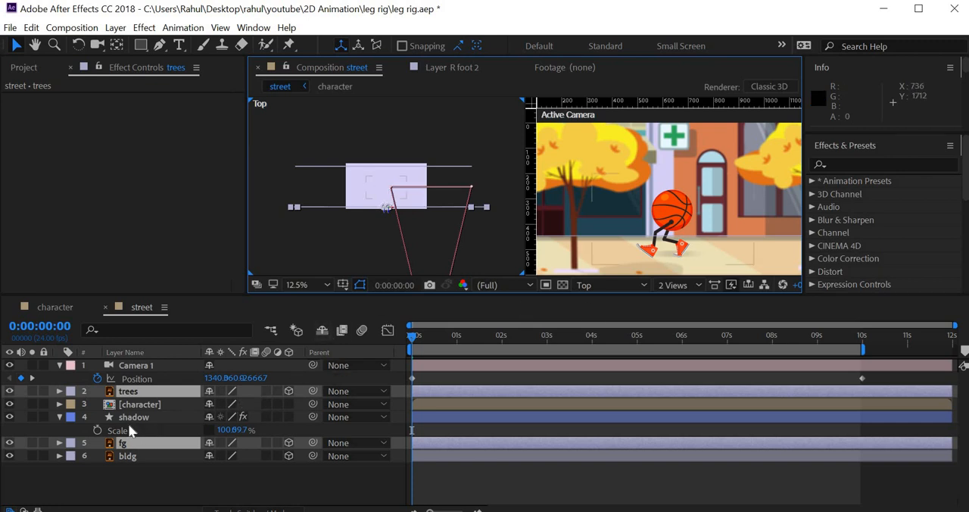
- Expand the Camera Options of Camera 1 and set its focus distance to 2654.7 pixels
left_click(140, 366)
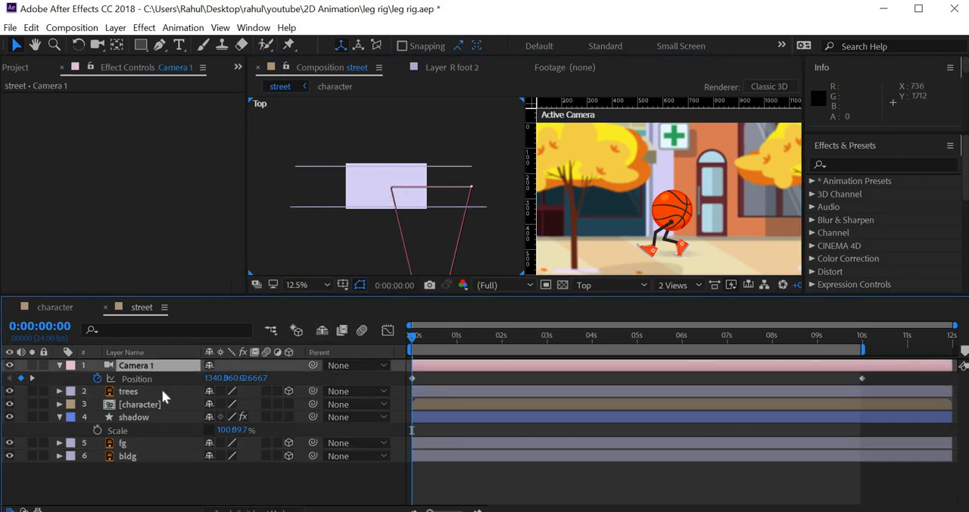
left_click(59, 366)
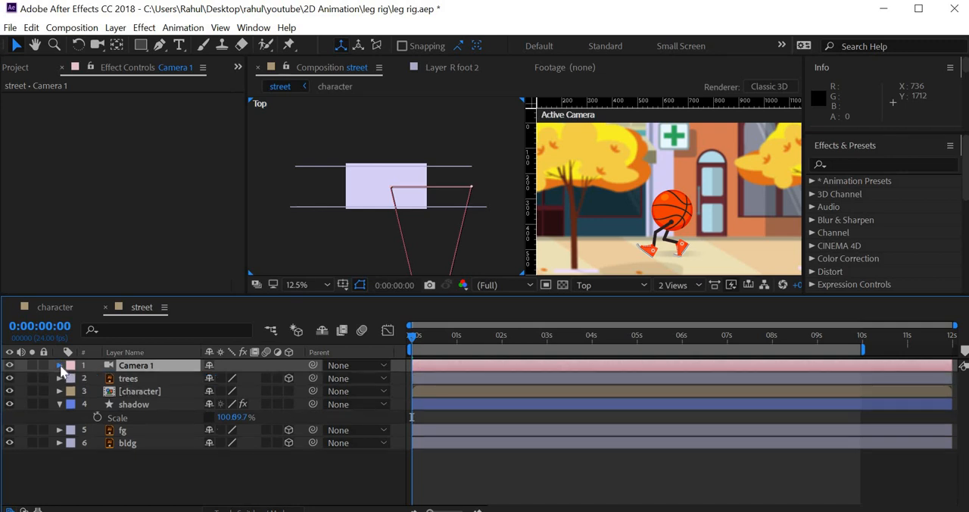
left_click(59, 365)
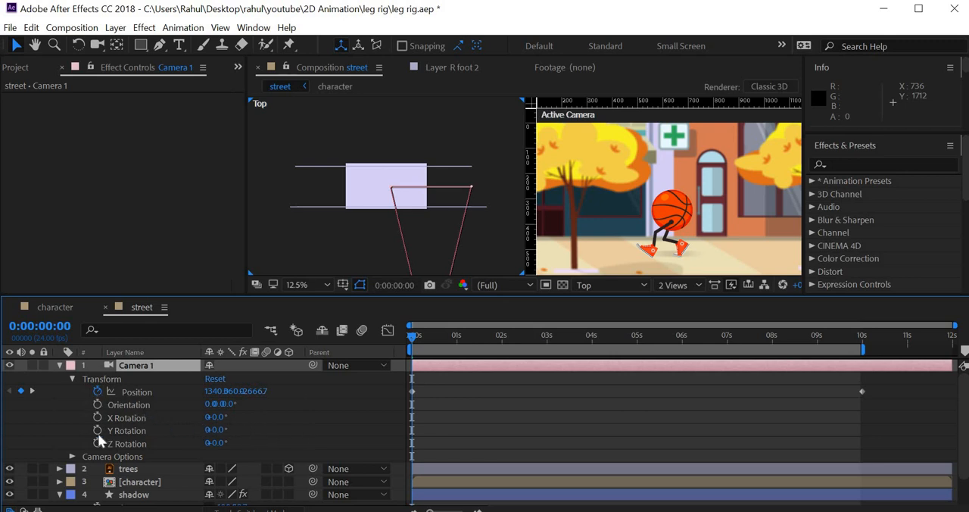
left_click(72, 458)
scroll(228, 422, "down", 3)
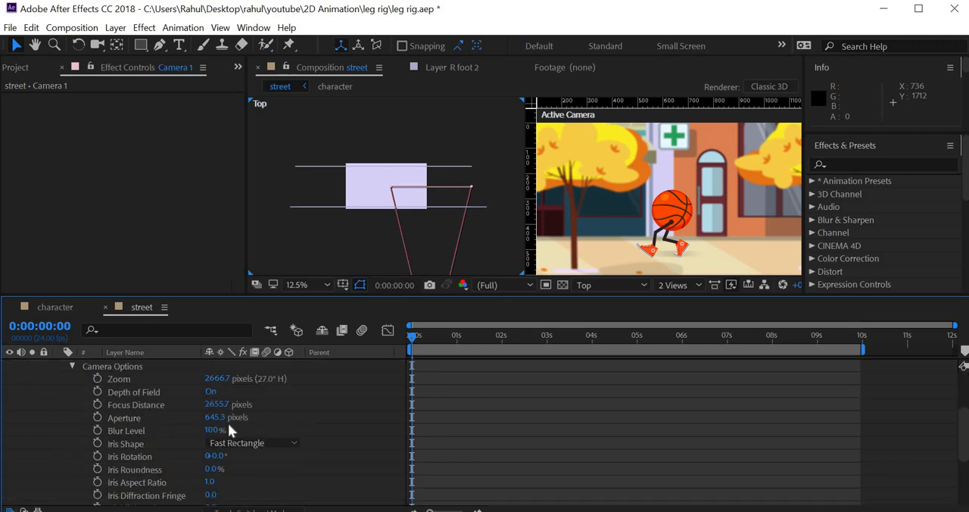
scroll(228, 423, "down", 1)
scroll(228, 423, "up", 1)
left_click_drag(178, 404, 242, 420)
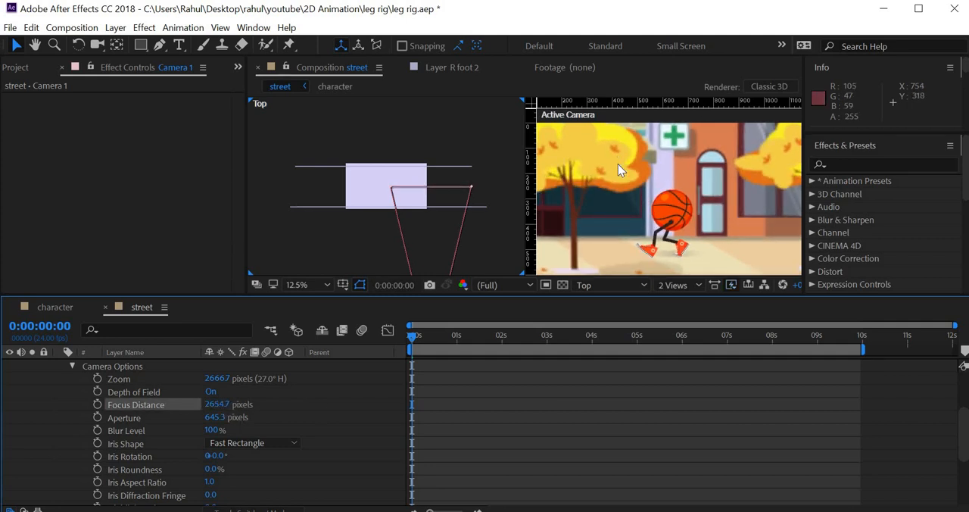
- Set the aperture of Camera 1 to 781.3 pixels
scroll(687, 220, "down", 2)
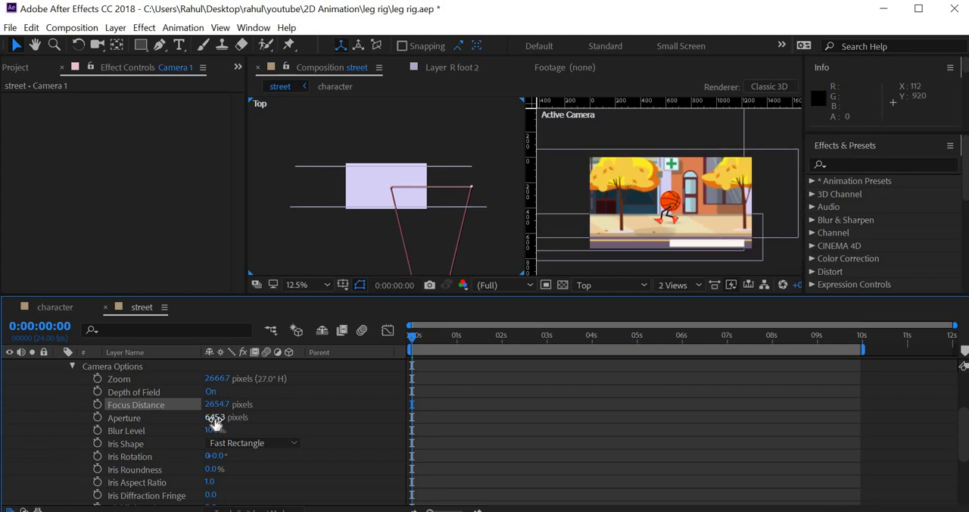
left_click_drag(391, 419, 431, 415)
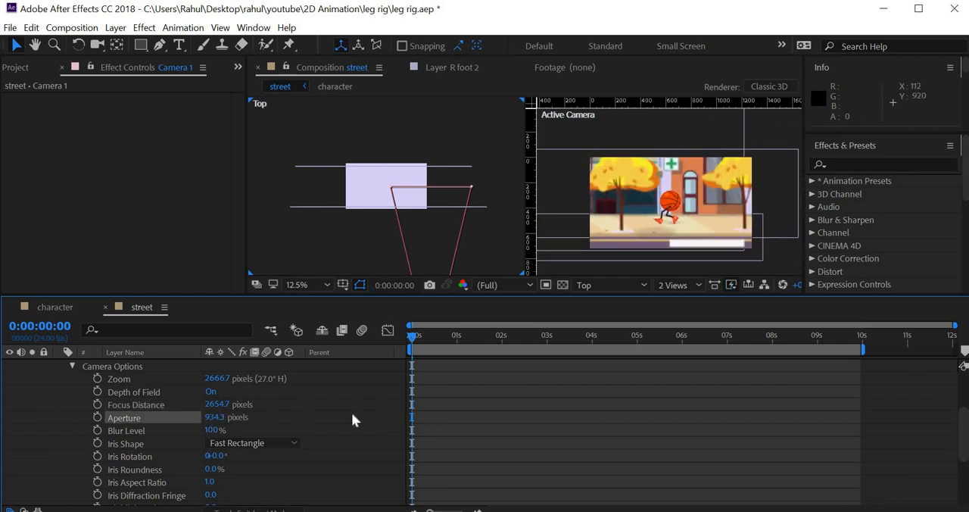
left_click_drag(431, 416, 321, 418)
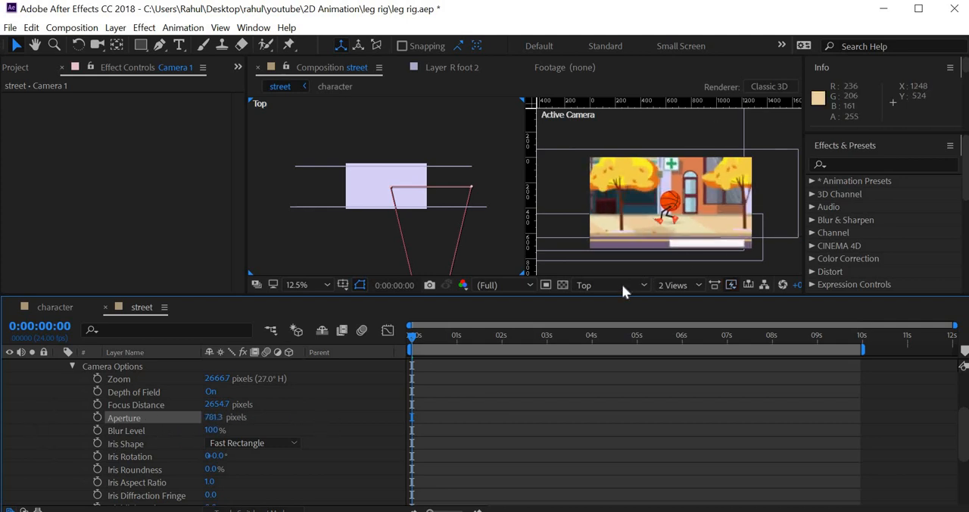
scroll(701, 231, "up", 2)
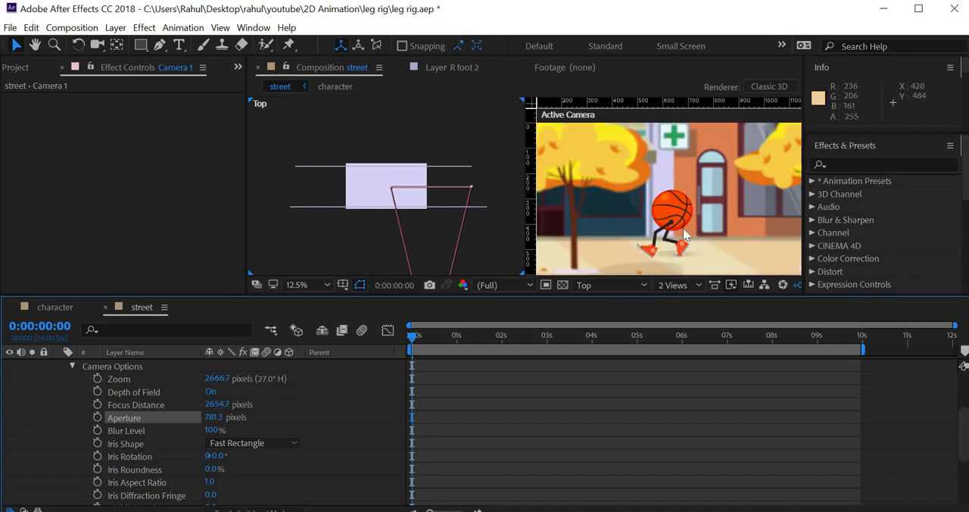
- Collapse the expanded properties of the Camera 1 and shadow layers in the street timeline
scroll(698, 236, "down", 2)
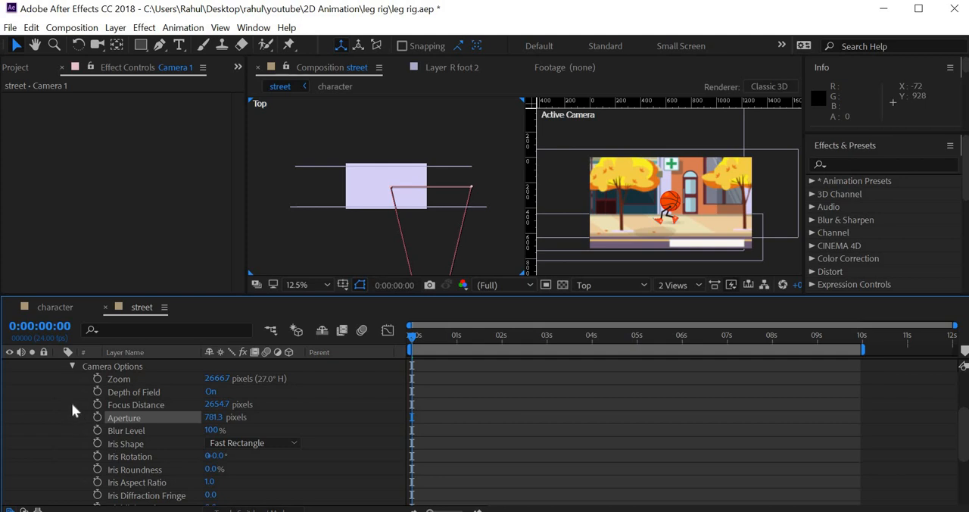
scroll(68, 393, "up", 3)
left_click(60, 365)
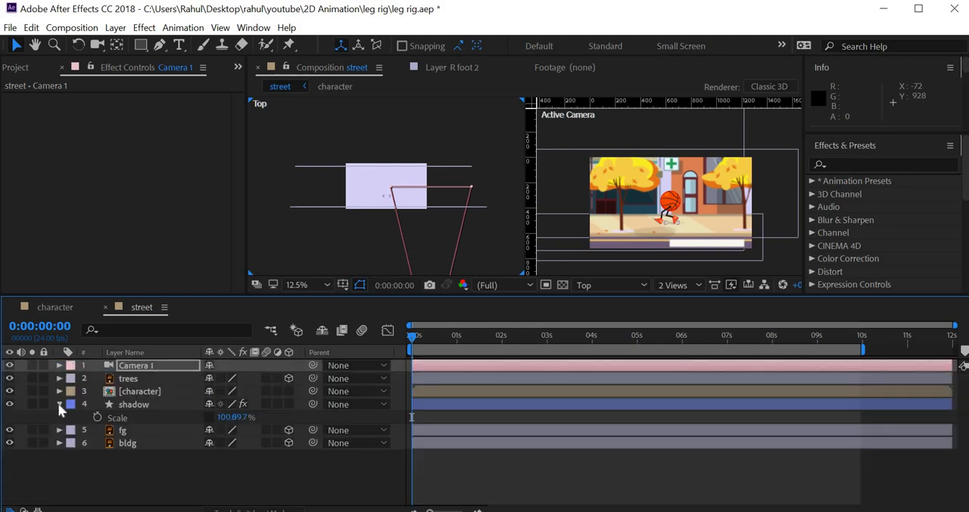
left_click(58, 403)
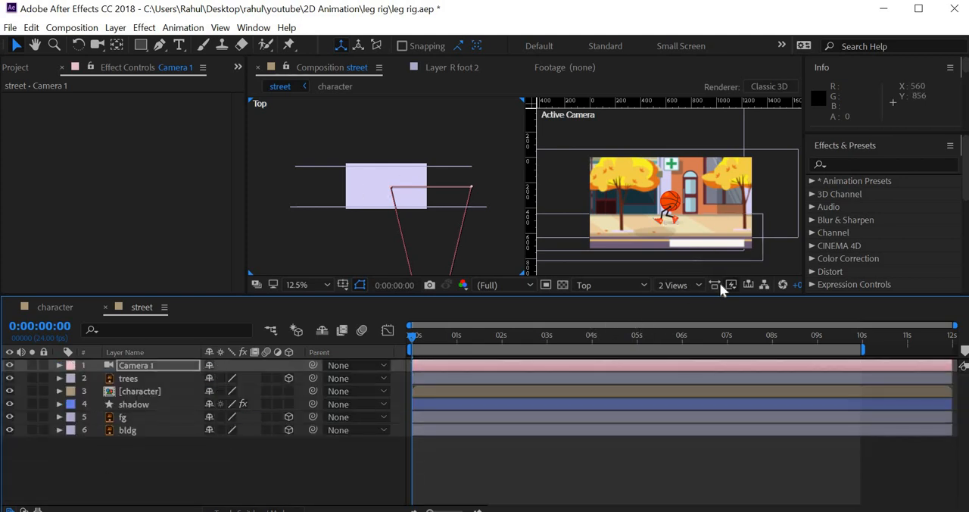
- Return the composition preview to 1 View, magnify it to 50% and enlarge the preview area against the timeline
left_click(698, 285)
left_click(685, 302)
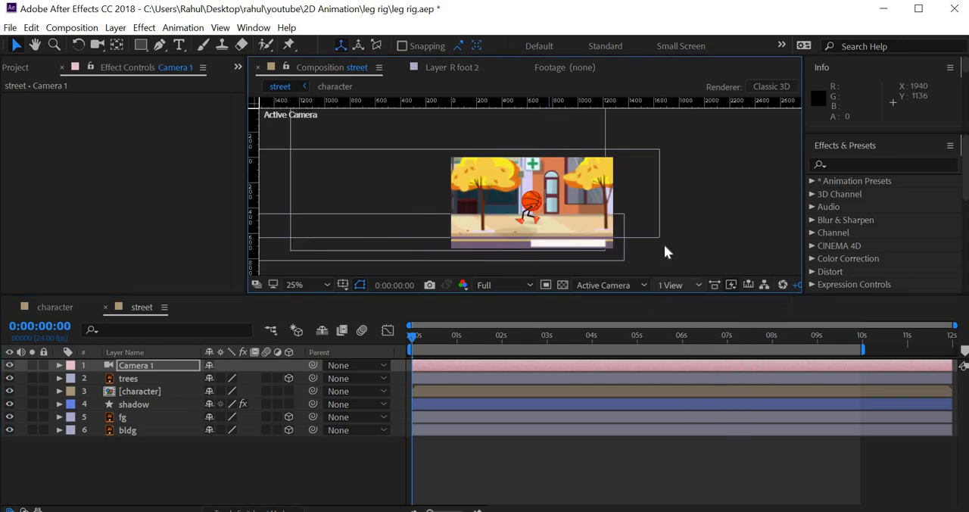
left_click(658, 245)
scroll(658, 246, "up", 2)
left_click_drag(572, 297, 939, 466)
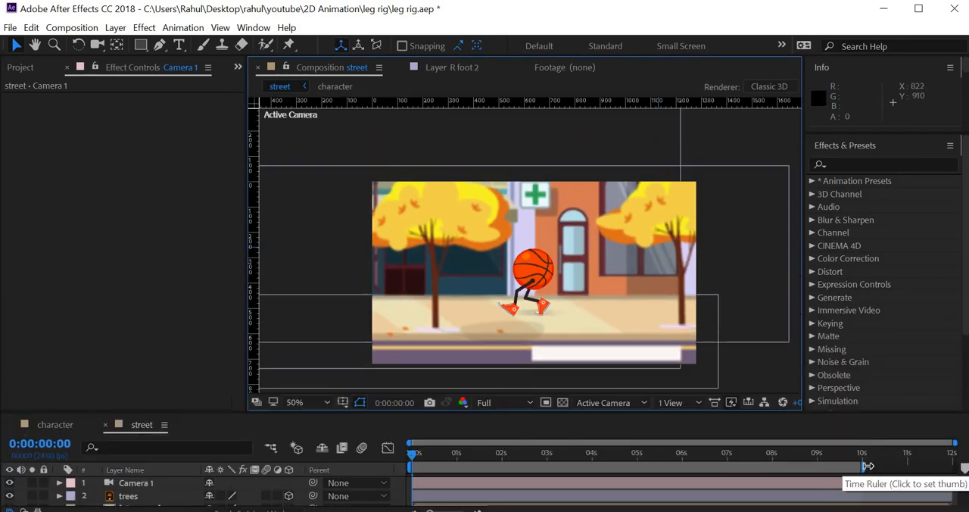
- Shorten the work area to about 3 seconds and play a preview of the character walking along the street
left_click_drag(864, 469, 536, 470)
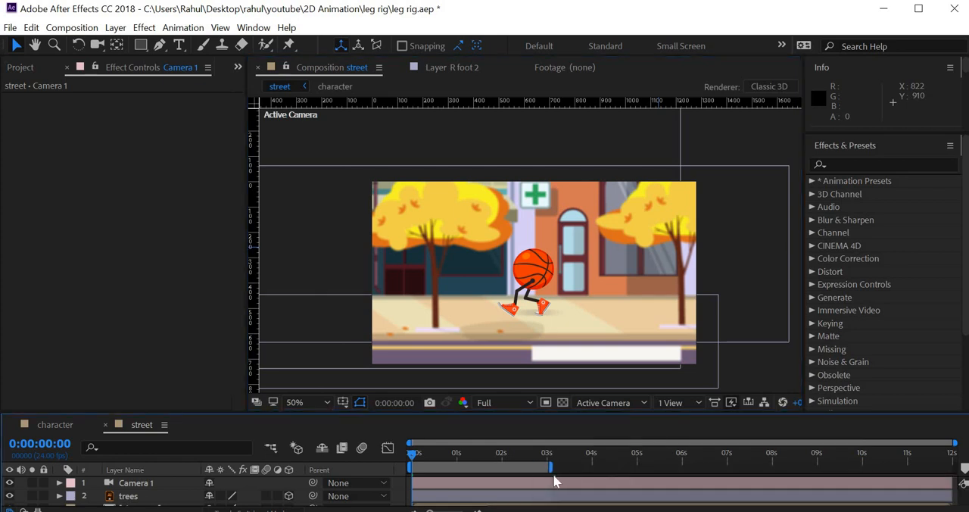
key("space")
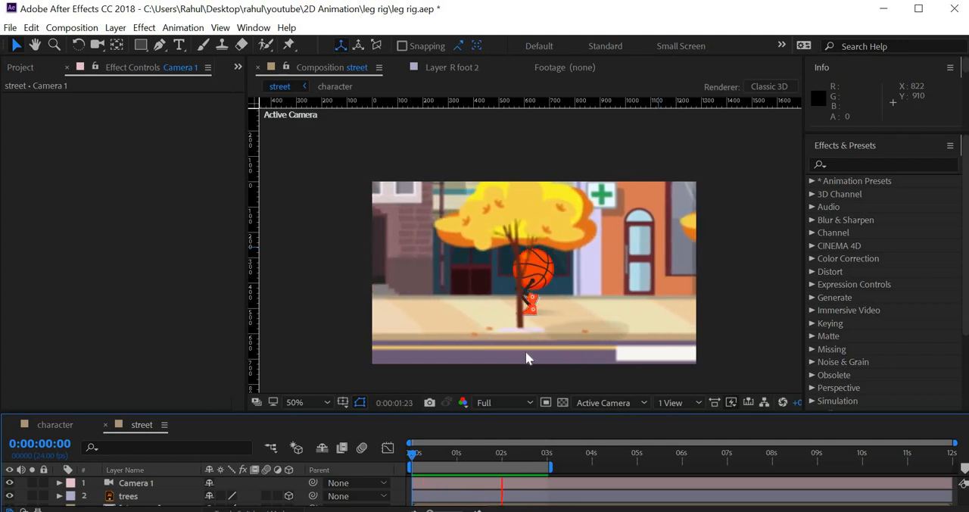
key("space")
- Show the position keyframes of Camera 1 and give the timeline enough height to list all layers
left_click(197, 483)
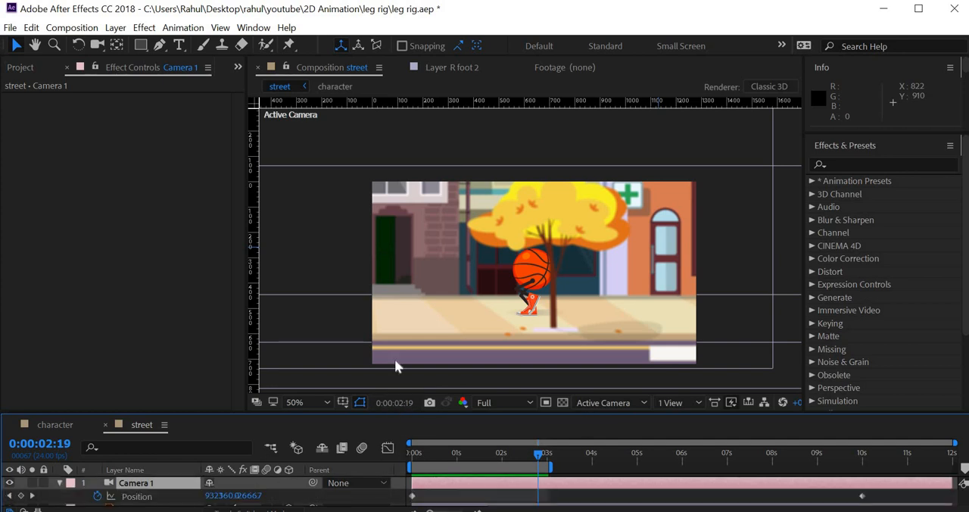
key("p")
left_click_drag(399, 413, 399, 299)
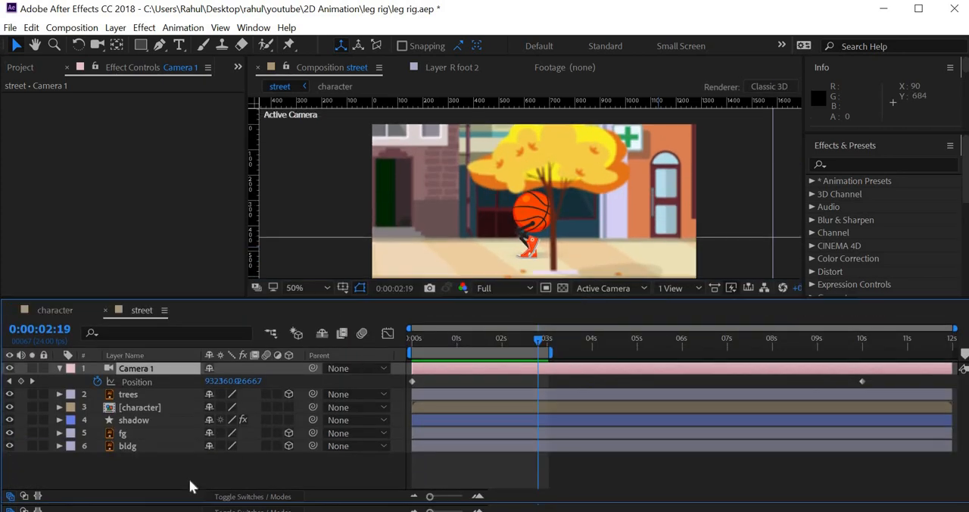
- Check the scale of the fg and bldg layers and compare their extents with the camera frame
left_click(143, 447)
left_click(140, 433, "ctrl")
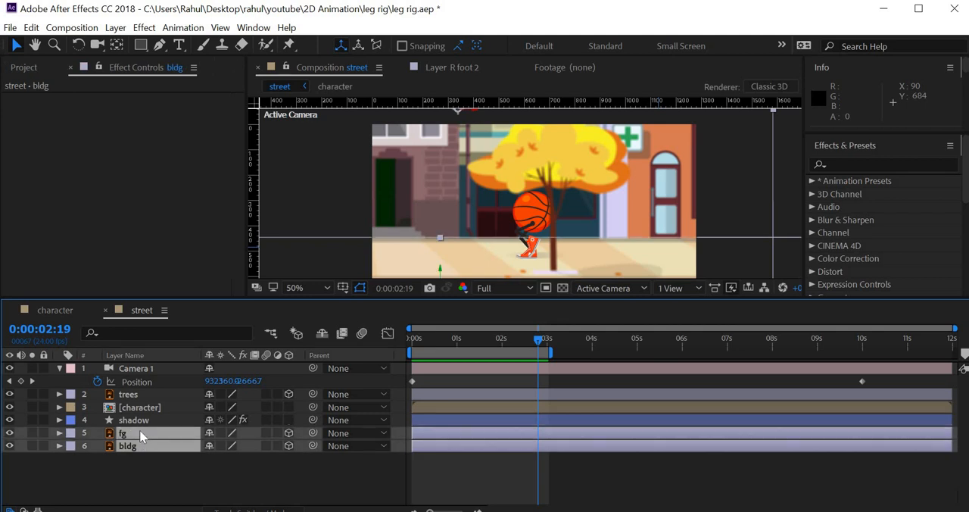
key("s")
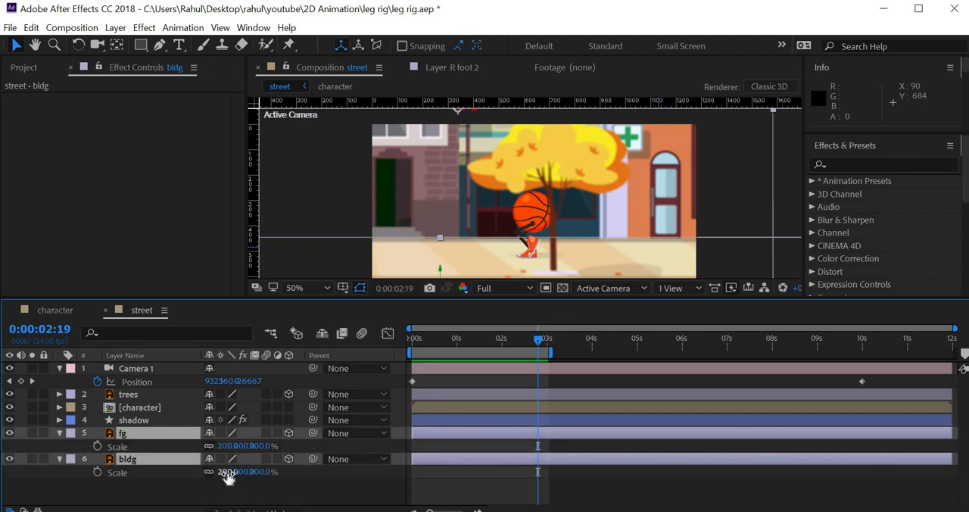
scroll(498, 179, "down", 4)
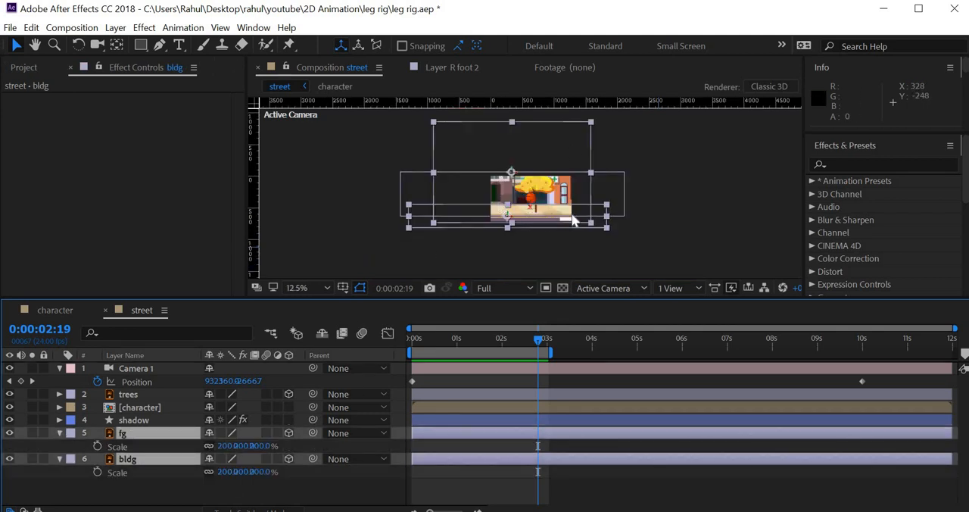
key("s")
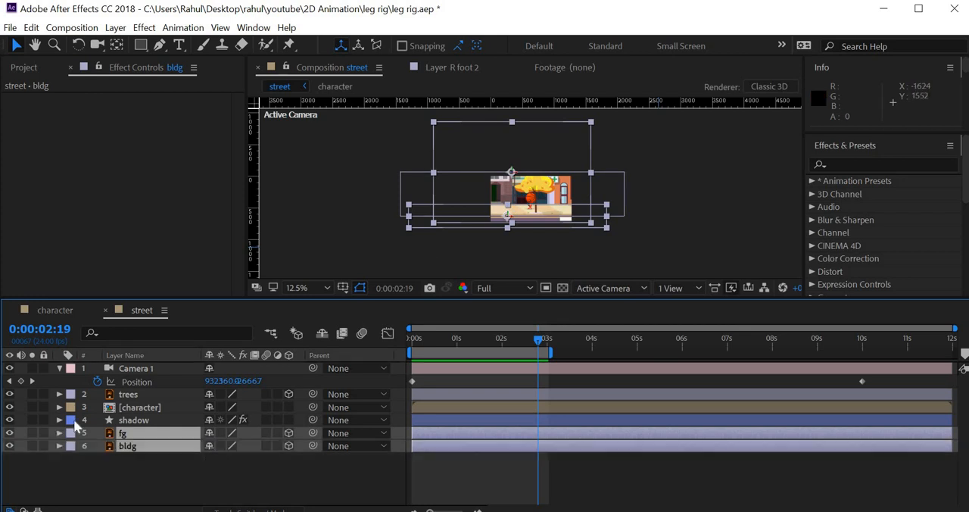
left_click(59, 433)
left_click(59, 369)
scroll(606, 228, "up", 4)
scroll(607, 229, "down", 3)
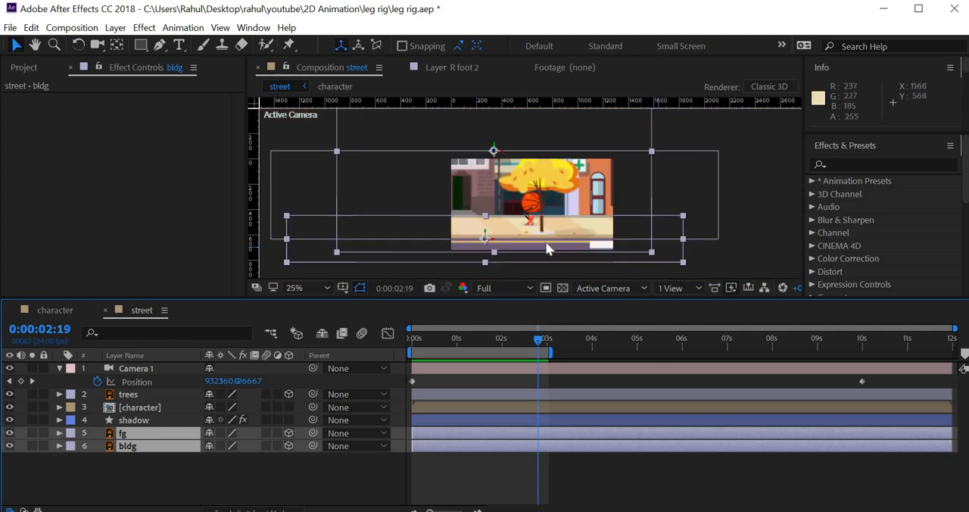
scroll(462, 239, "up", 2)
scroll(579, 219, "down", 2)
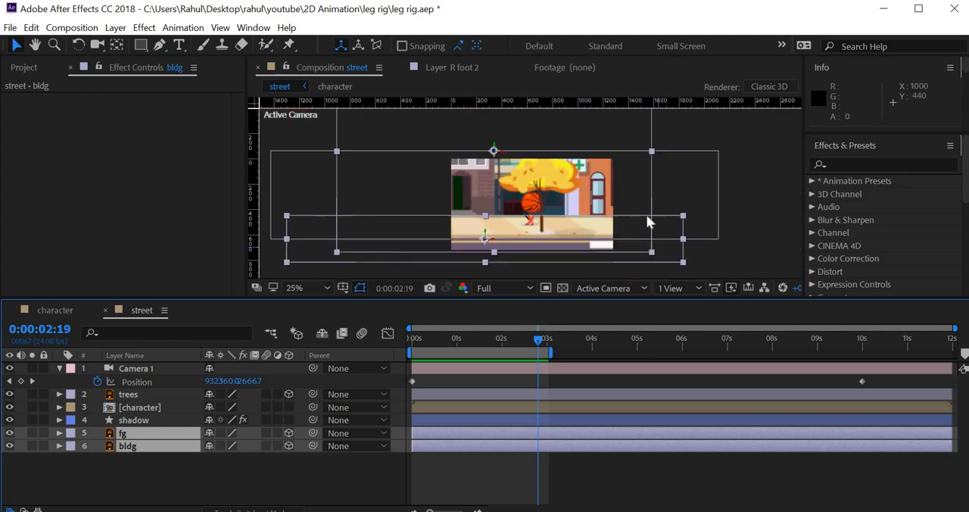
- Set the composition preview to 2 Views - Horizontal to show the Top view beside the Active Camera
key("space")
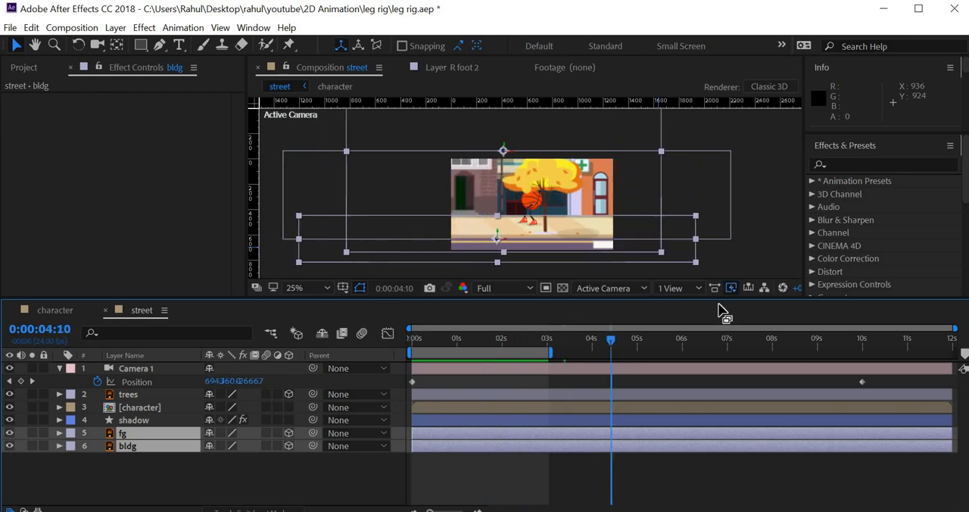
left_click(696, 286)
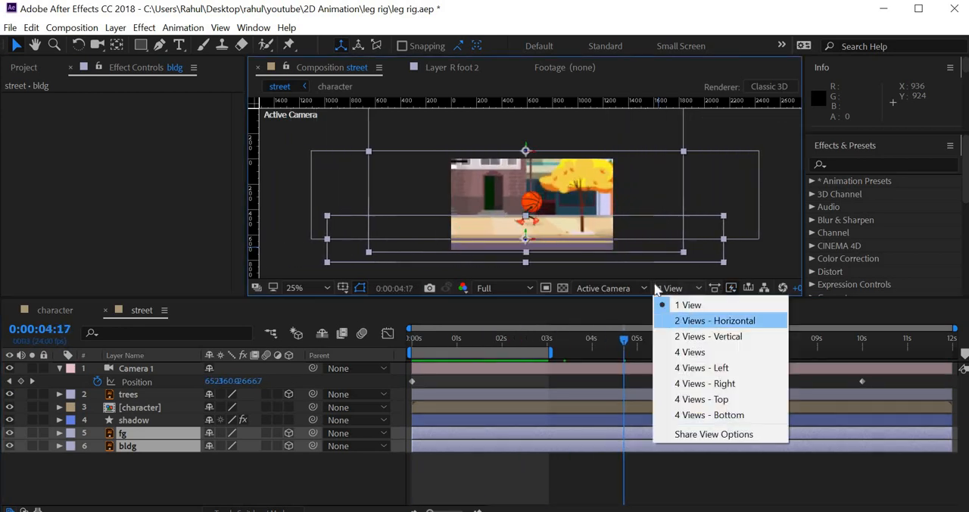
left_click(704, 321)
scroll(460, 205, "down", 3)
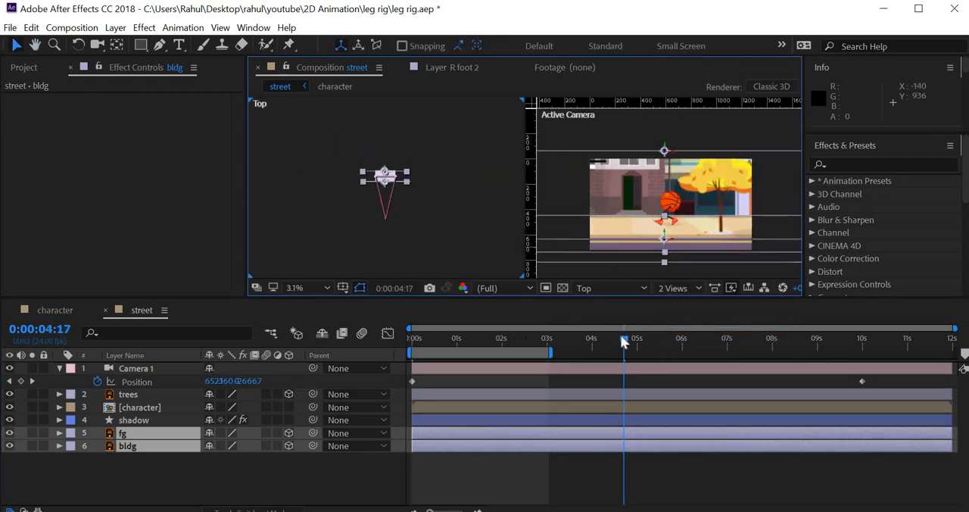
- Review the camera move up to its 10-second keyframe in both views and return to the first frame
left_click_drag(414, 347, 859, 368)
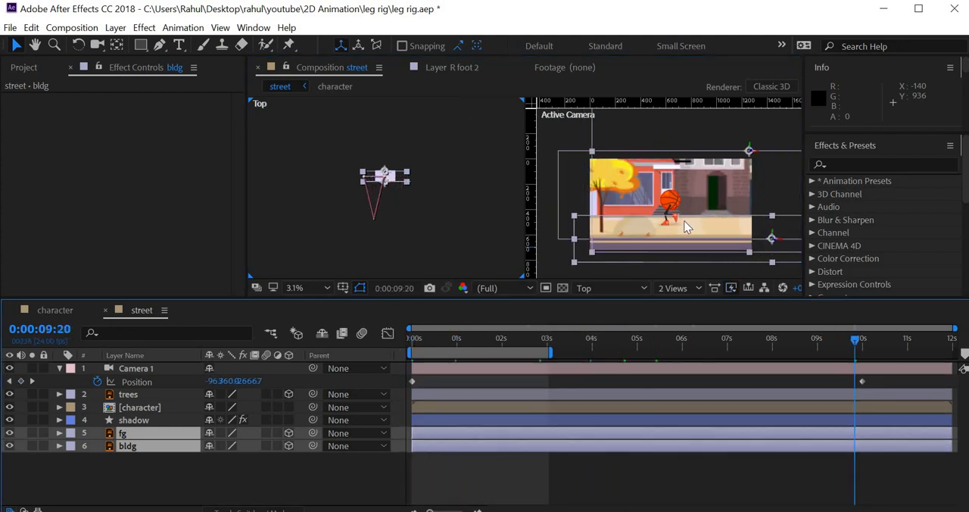
left_click(661, 224)
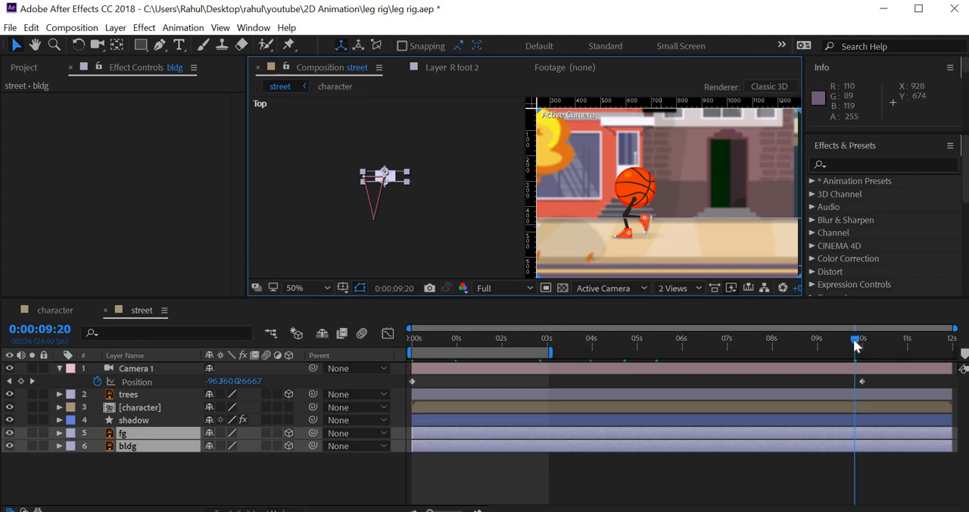
key("space")
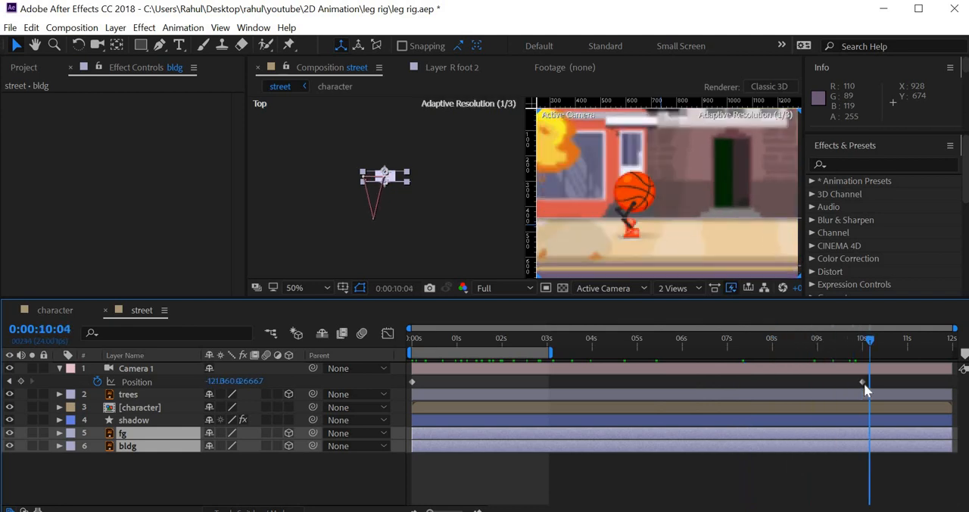
key("space")
key("Home")
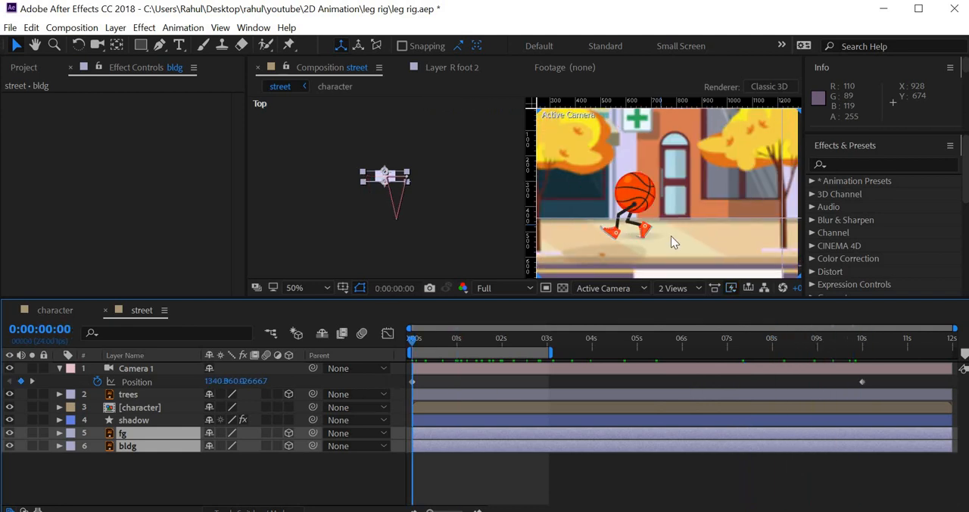
- Compare the camera's travel in the Top view with the Active Camera framing between the 0 and 10-second keyframes
scroll(398, 201, "up", 5)
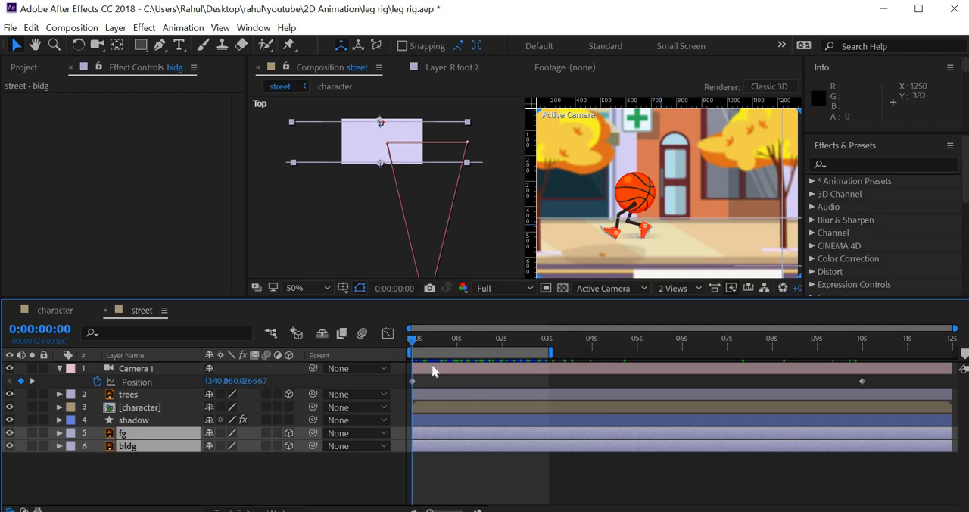
left_click_drag(547, 356, 865, 379)
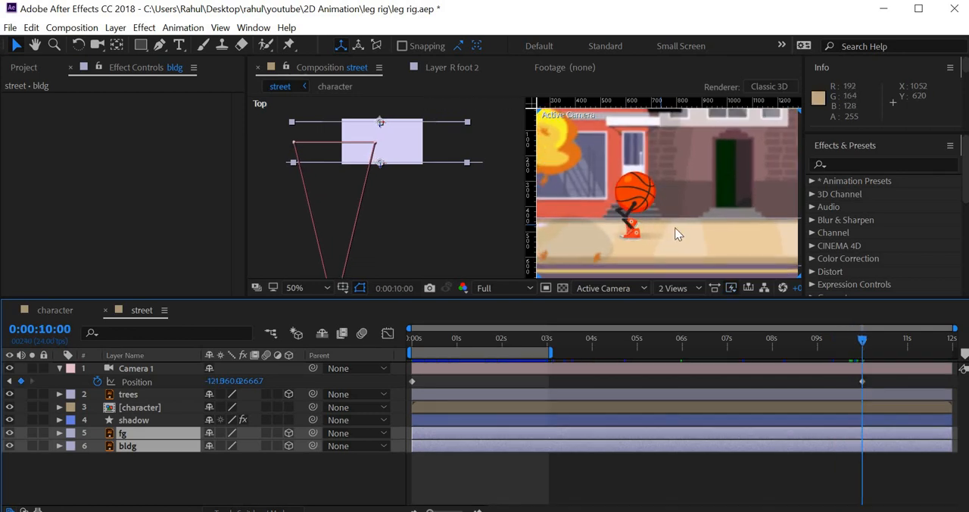
scroll(674, 227, "down", 2)
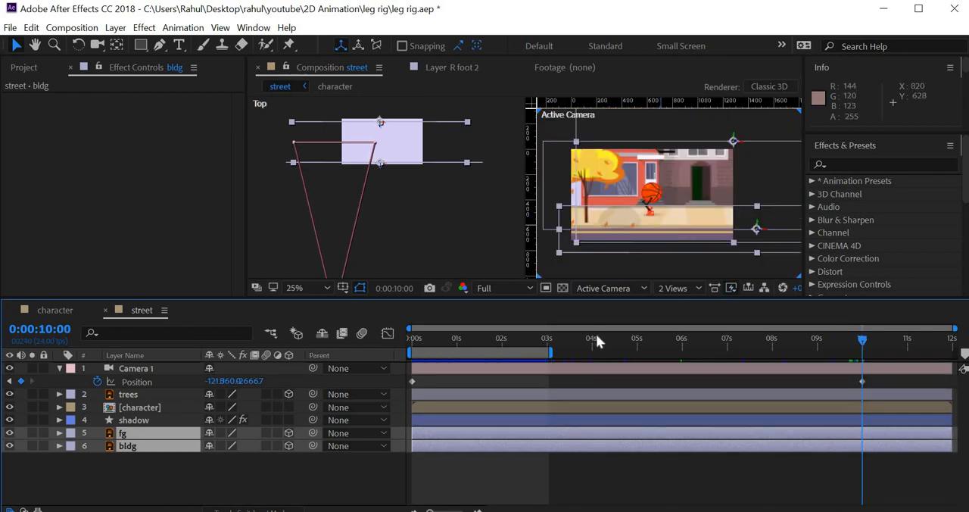
scroll(675, 224, "up", 2)
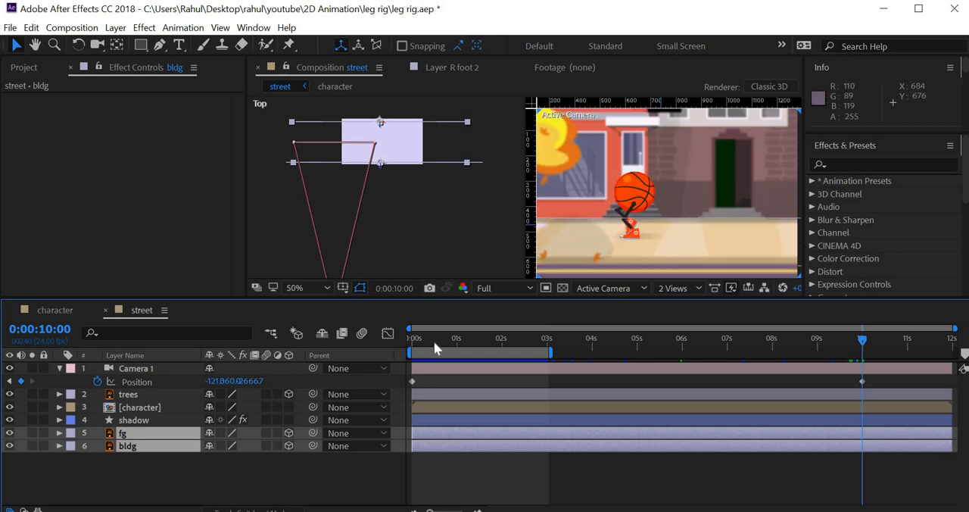
left_click_drag(450, 339, 572, 345)
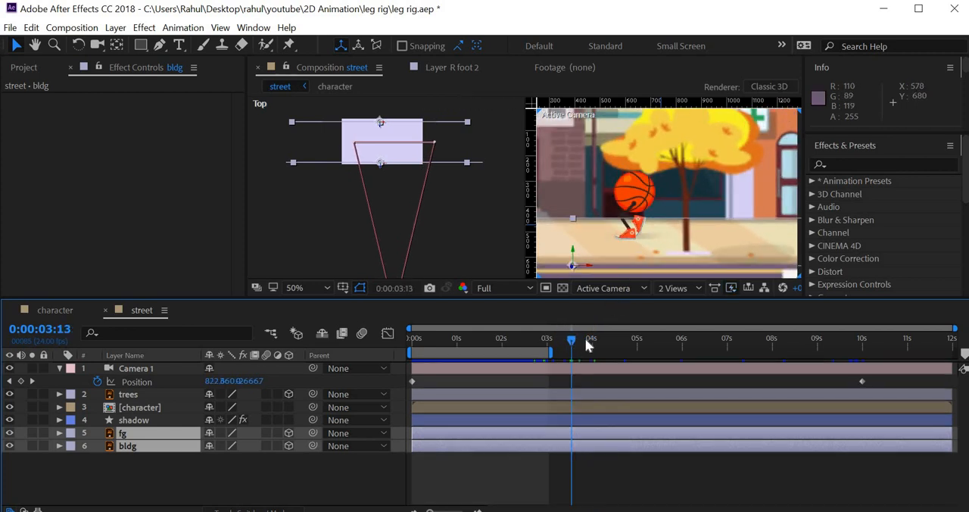
left_click_drag(586, 339, 2, 22)
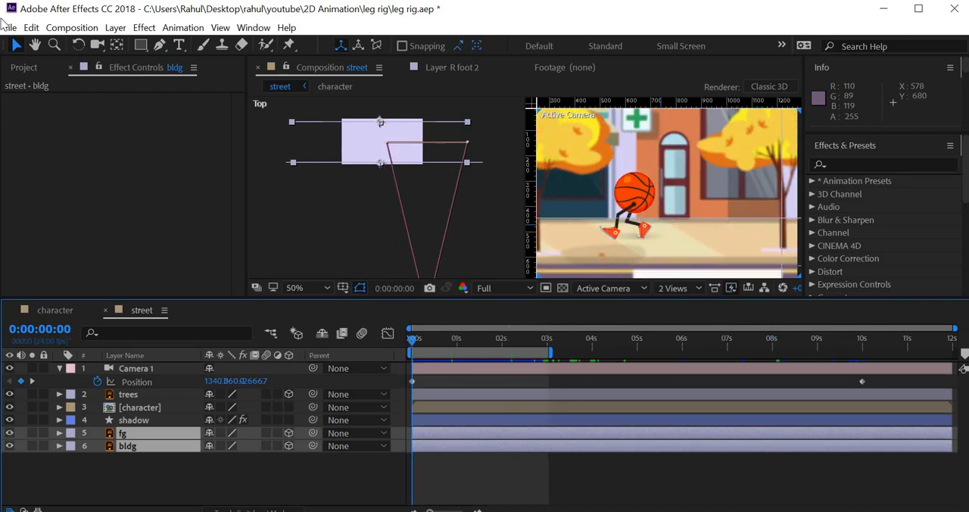
- Look at the export options for sending the composition to Adobe Media Encoder, without starting an export
left_click(9, 28)
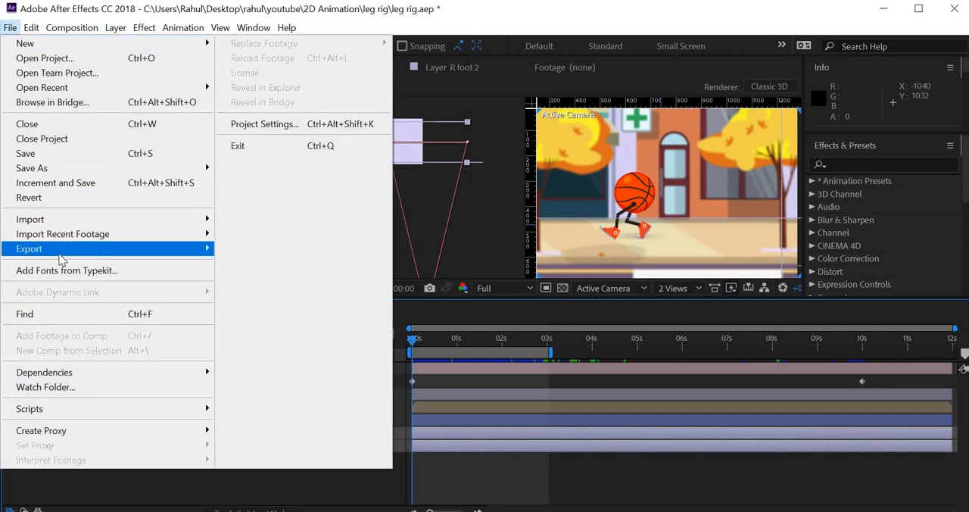
mouse_move(64, 249)
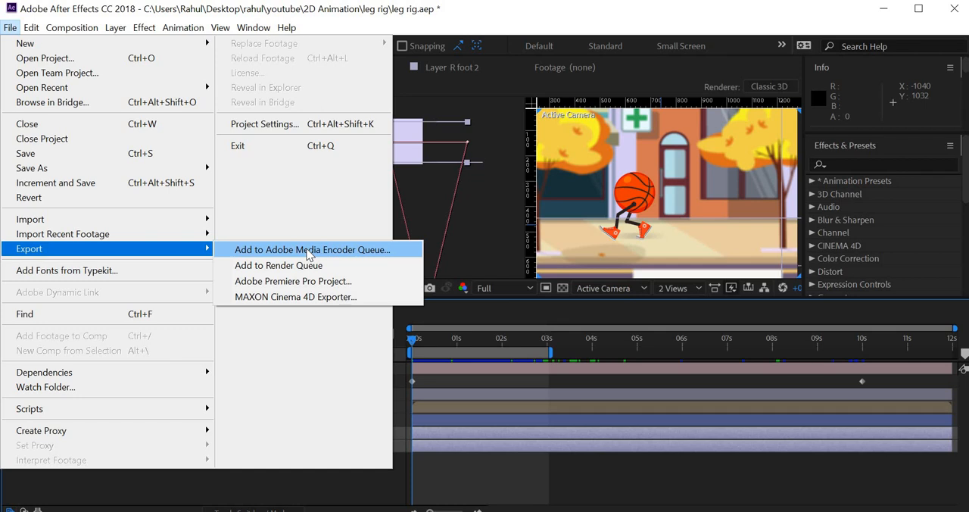
left_click(486, 242)
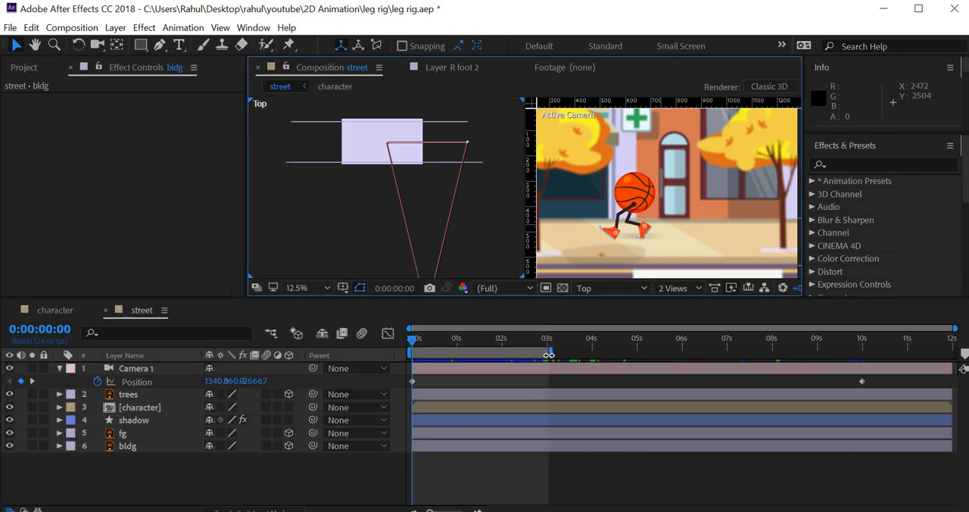
- Extend the work area to the 10-second camera keyframe and minimize After Effects to switch to Illustrator
left_click_drag(555, 356, 865, 380)
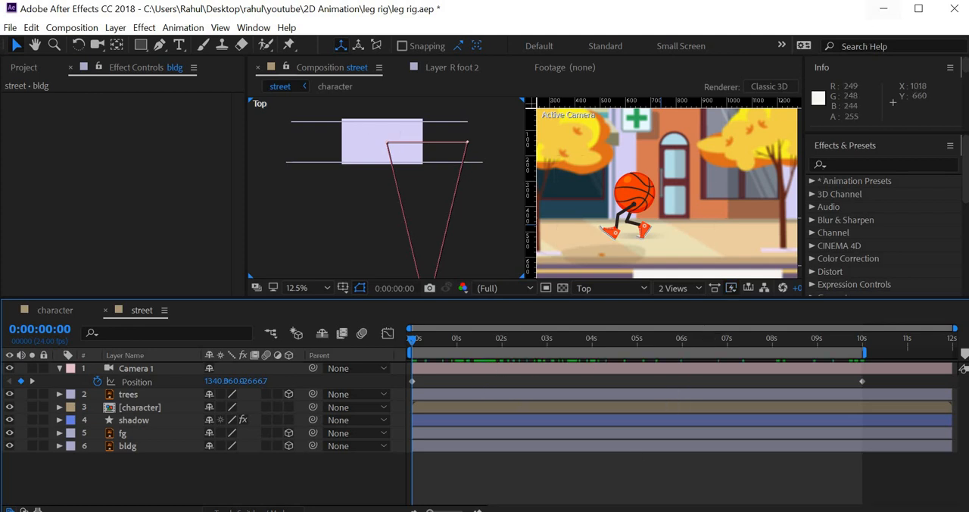
mouse_move(556, 511)
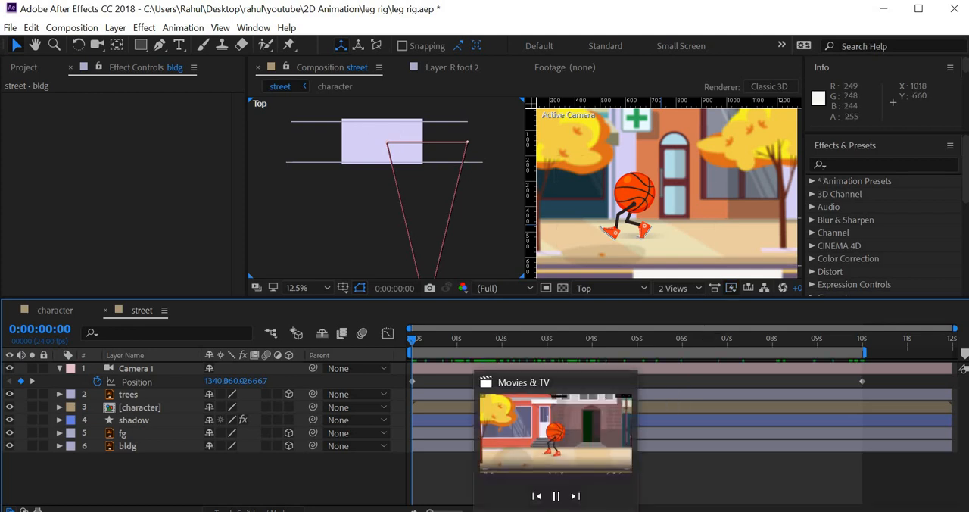
left_click(884, 9)
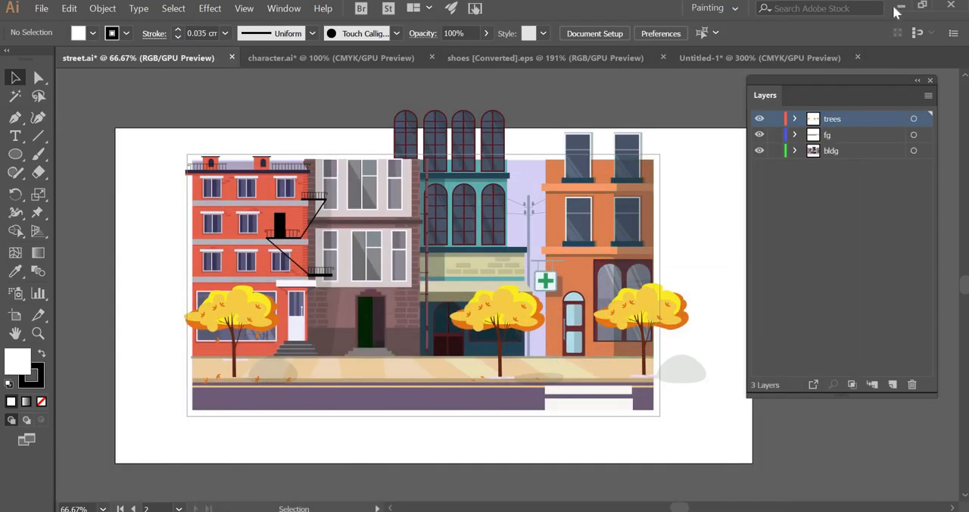